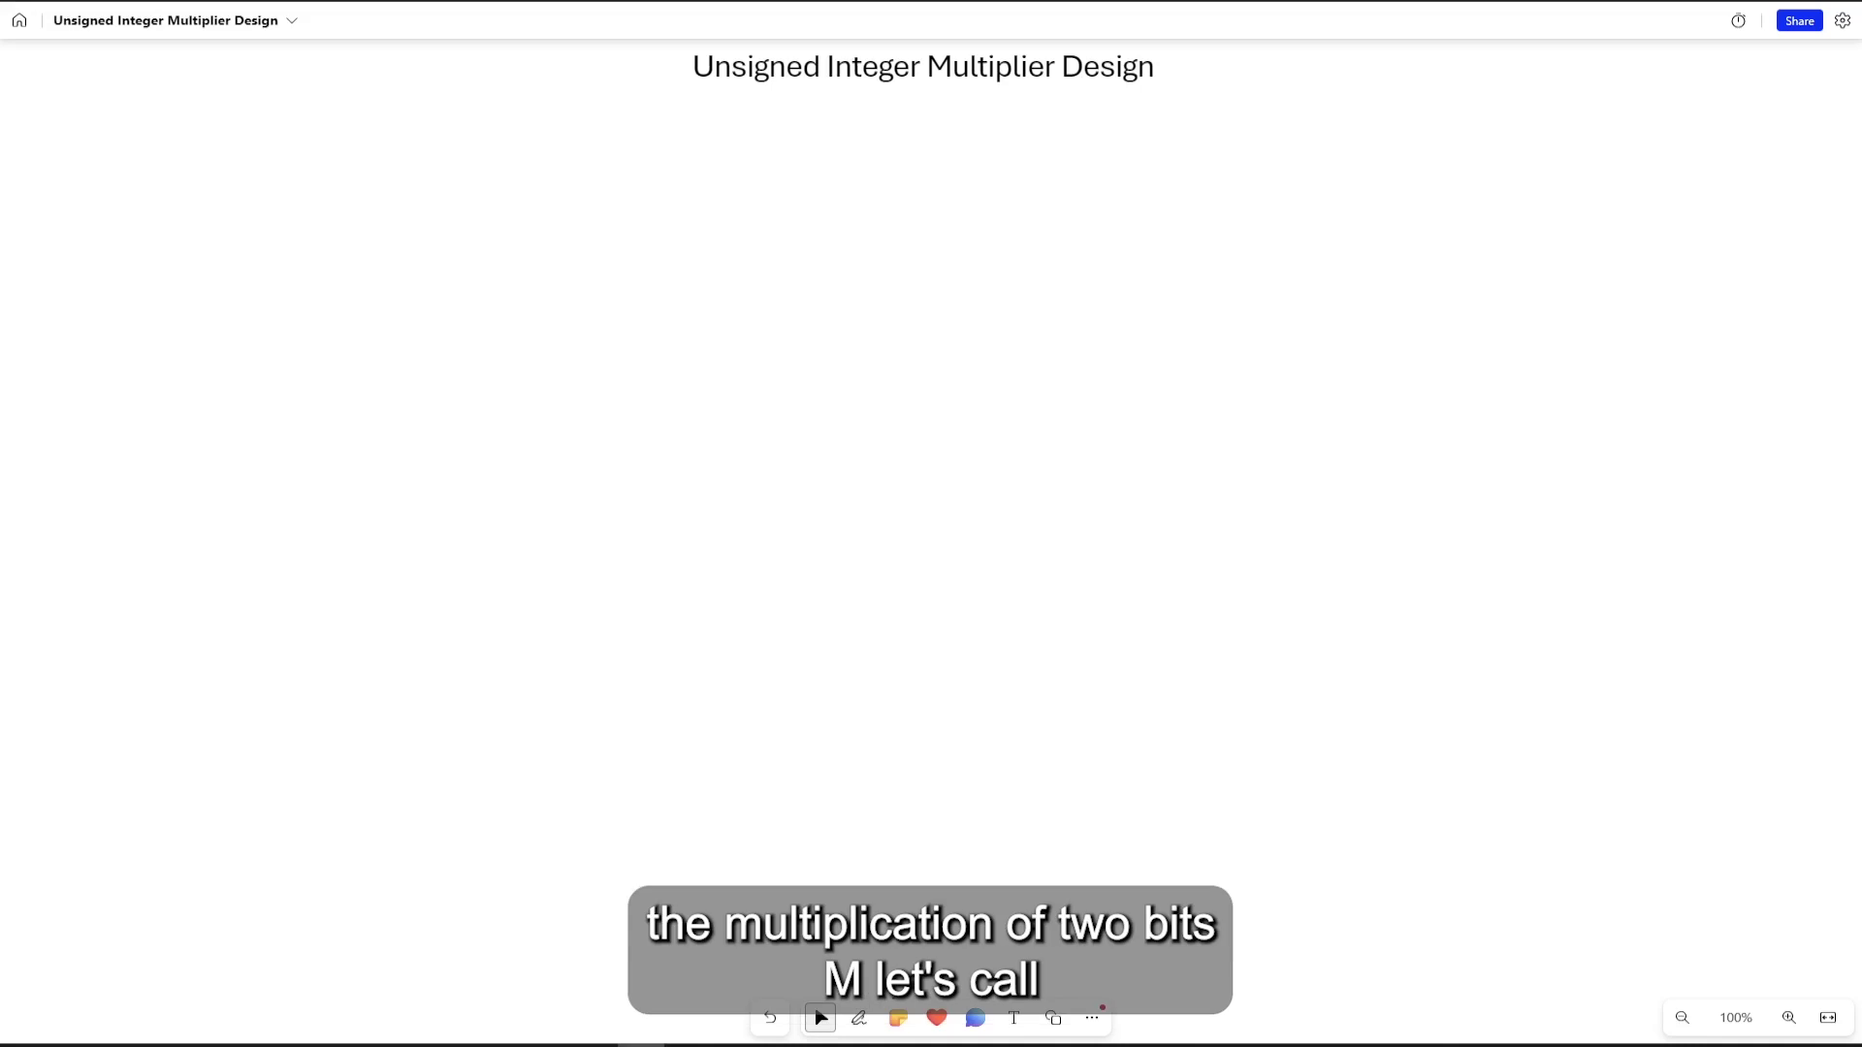
- Handwrite the expression M × Q = with bit length 3 above the M and bit length 2 above the Q
mouse_move(254, 154)
mouse_down()
mouse_move(249, 198)
mouse_move(282, 148)
mouse_move(283, 198)
mouse_move(330, 191)
mouse_up()
mouse_move(332, 162)
mouse_down()
mouse_move(304, 192)
mouse_move(362, 151)
mouse_move(387, 191)
mouse_up()
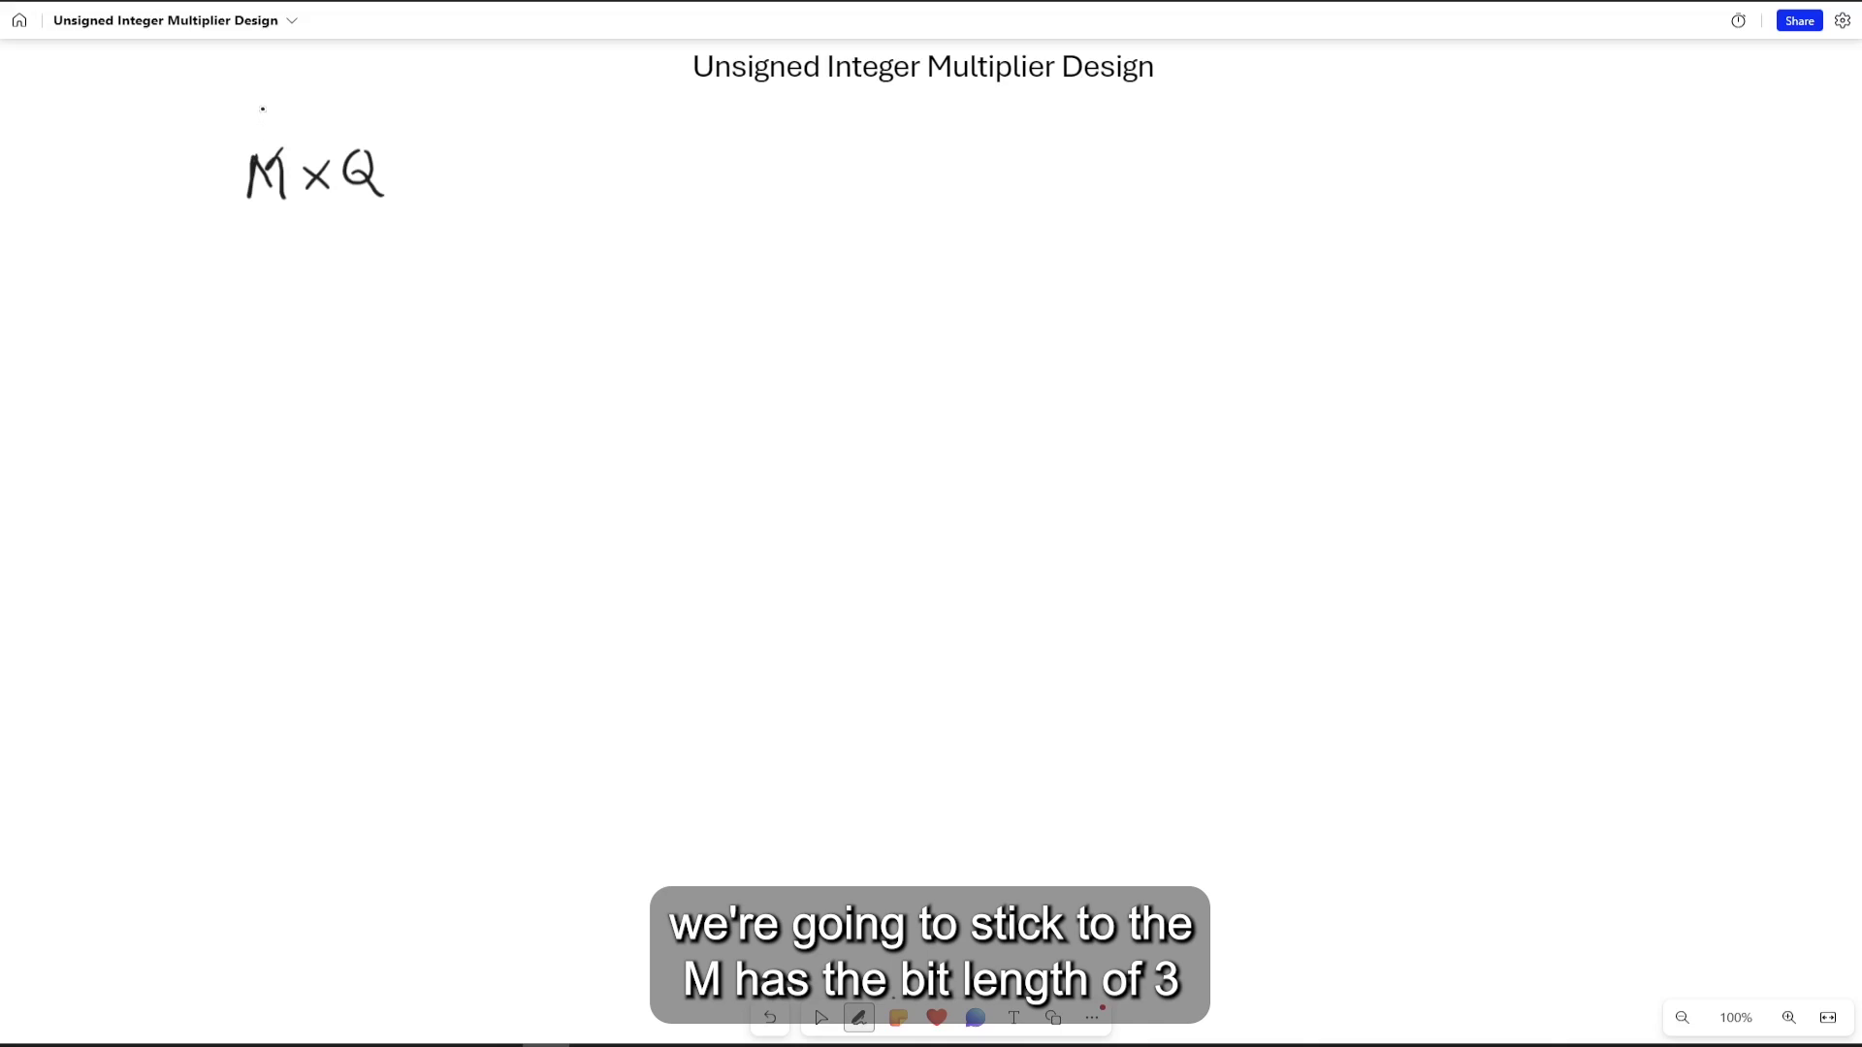
drag(257, 109, 258, 133)
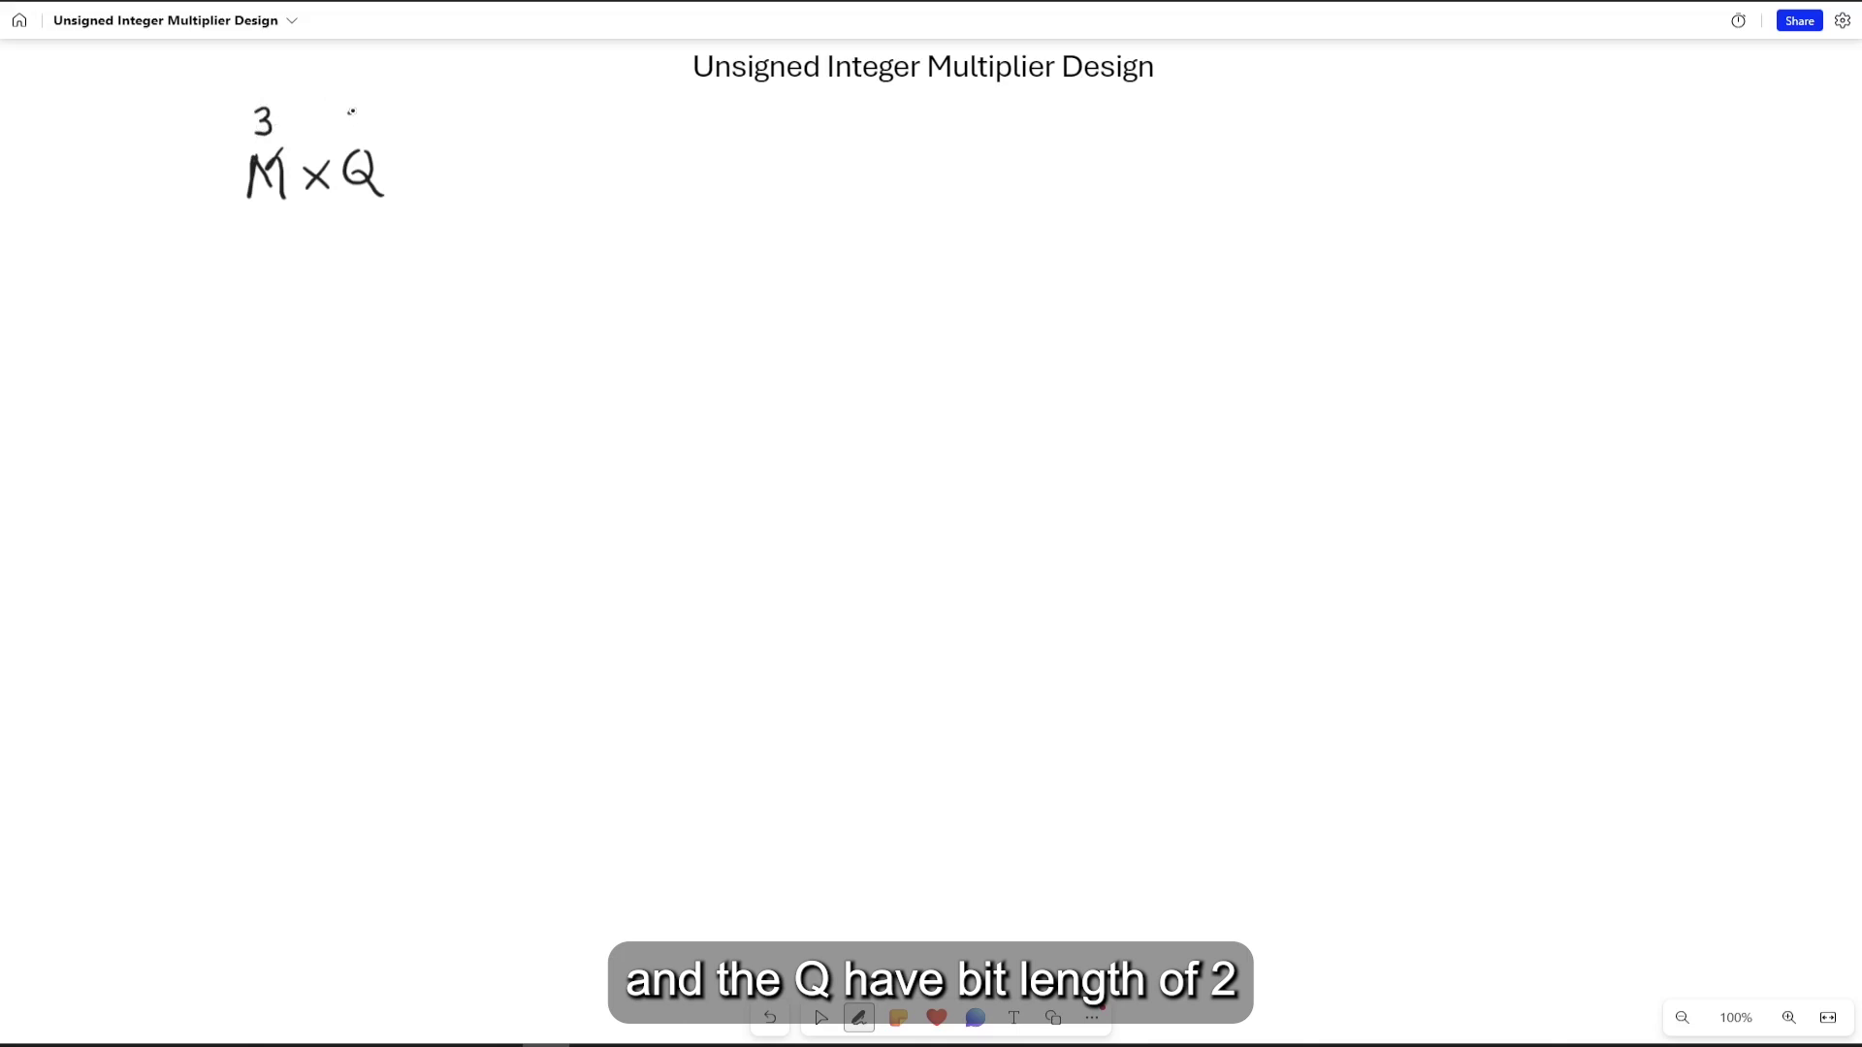
drag(351, 111, 369, 131)
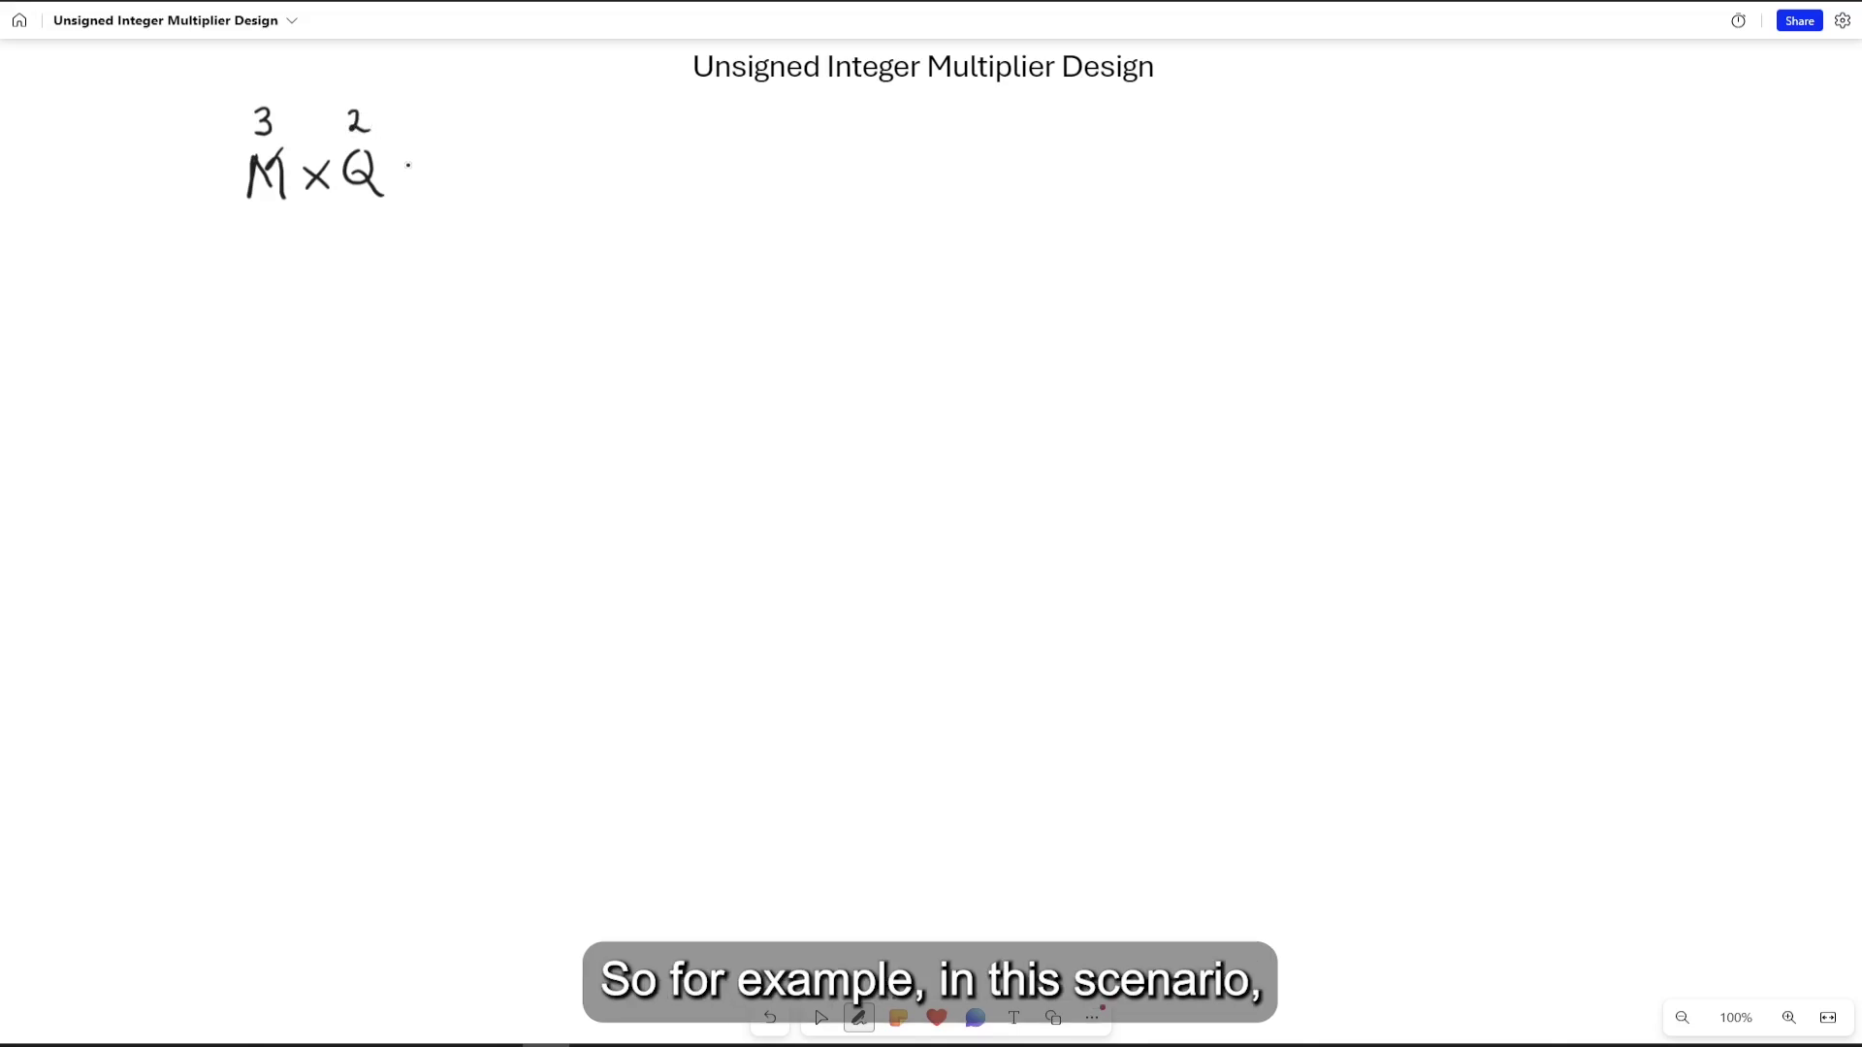
drag(404, 168, 422, 180)
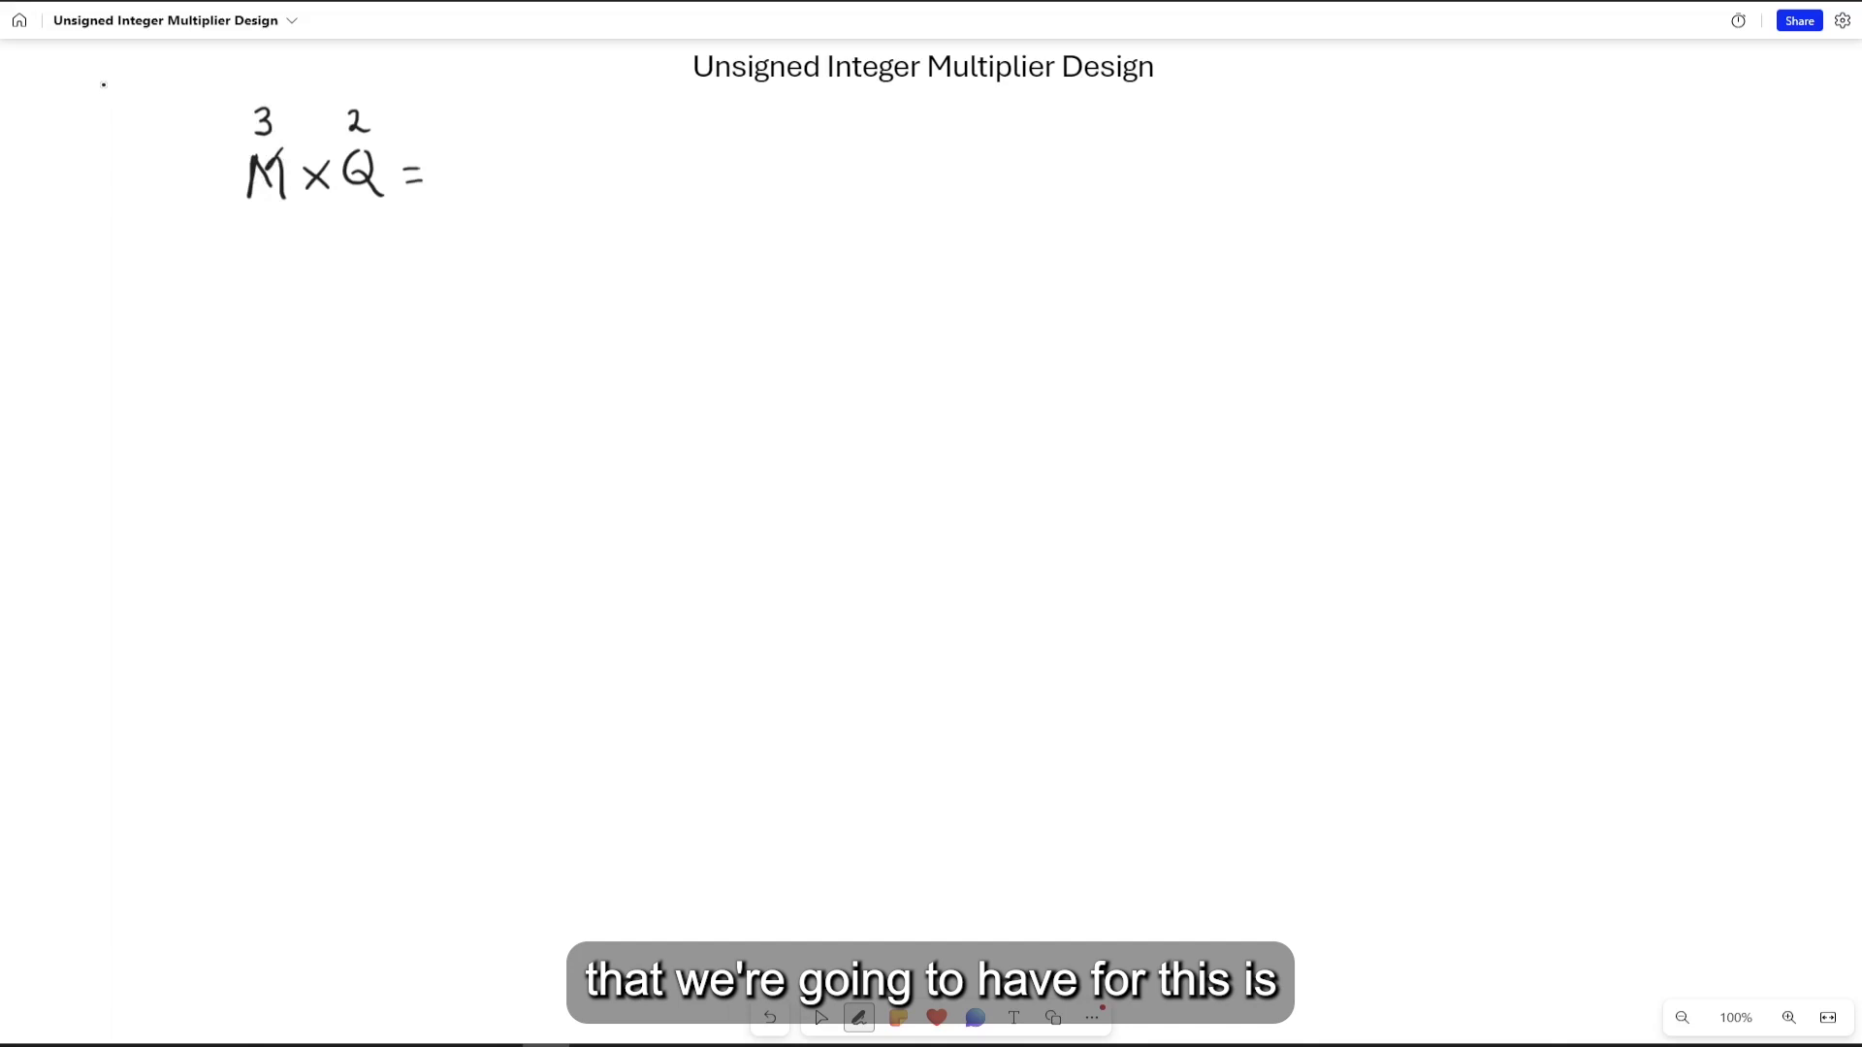
- Handwrite the maximum value of M as 2³ − 1 = 7 and begin the binary product beneath the expression with 111 ×
mouse_move(105, 87)
mouse_down()
mouse_move(171, 110)
mouse_move(190, 77)
mouse_up()
mouse_move(181, 87)
mouse_down()
mouse_move(212, 64)
mouse_move(205, 85)
mouse_up()
drag(202, 76, 214, 73)
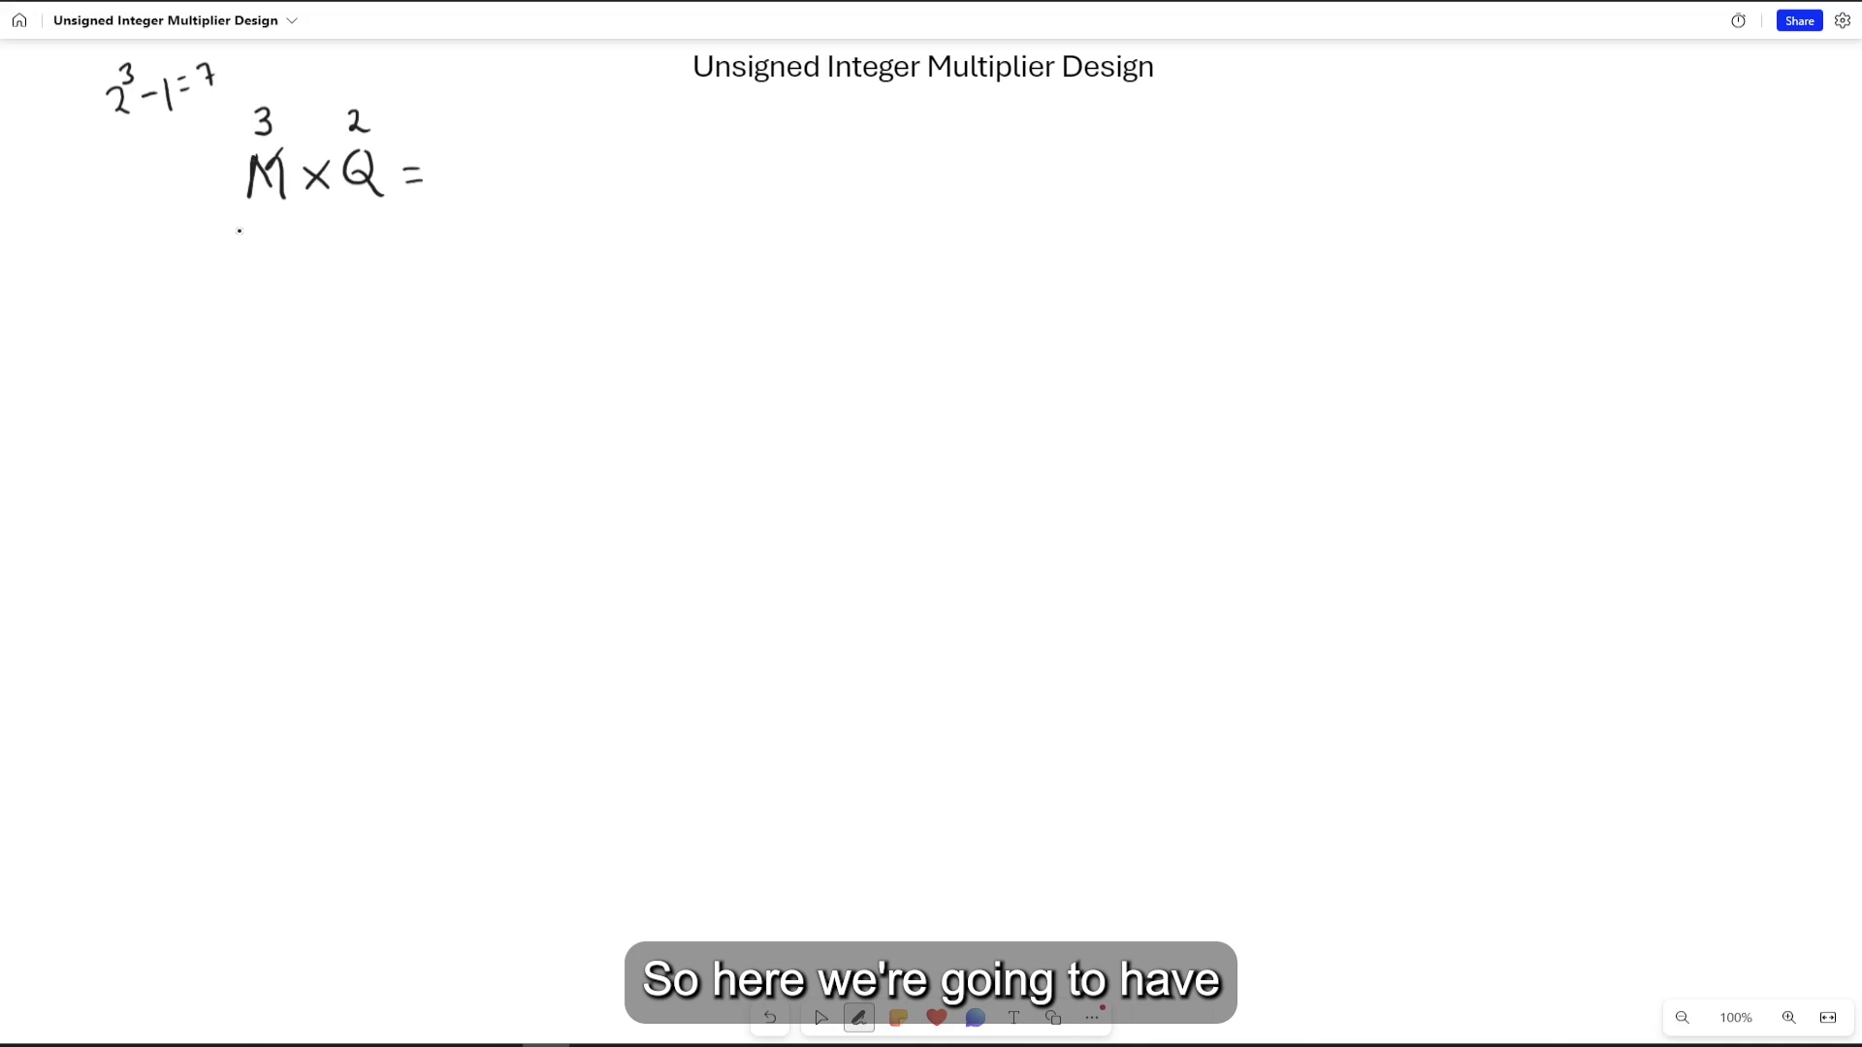
mouse_move(239, 231)
mouse_down()
mouse_move(239, 256)
mouse_move(331, 249)
mouse_move(312, 250)
mouse_up()
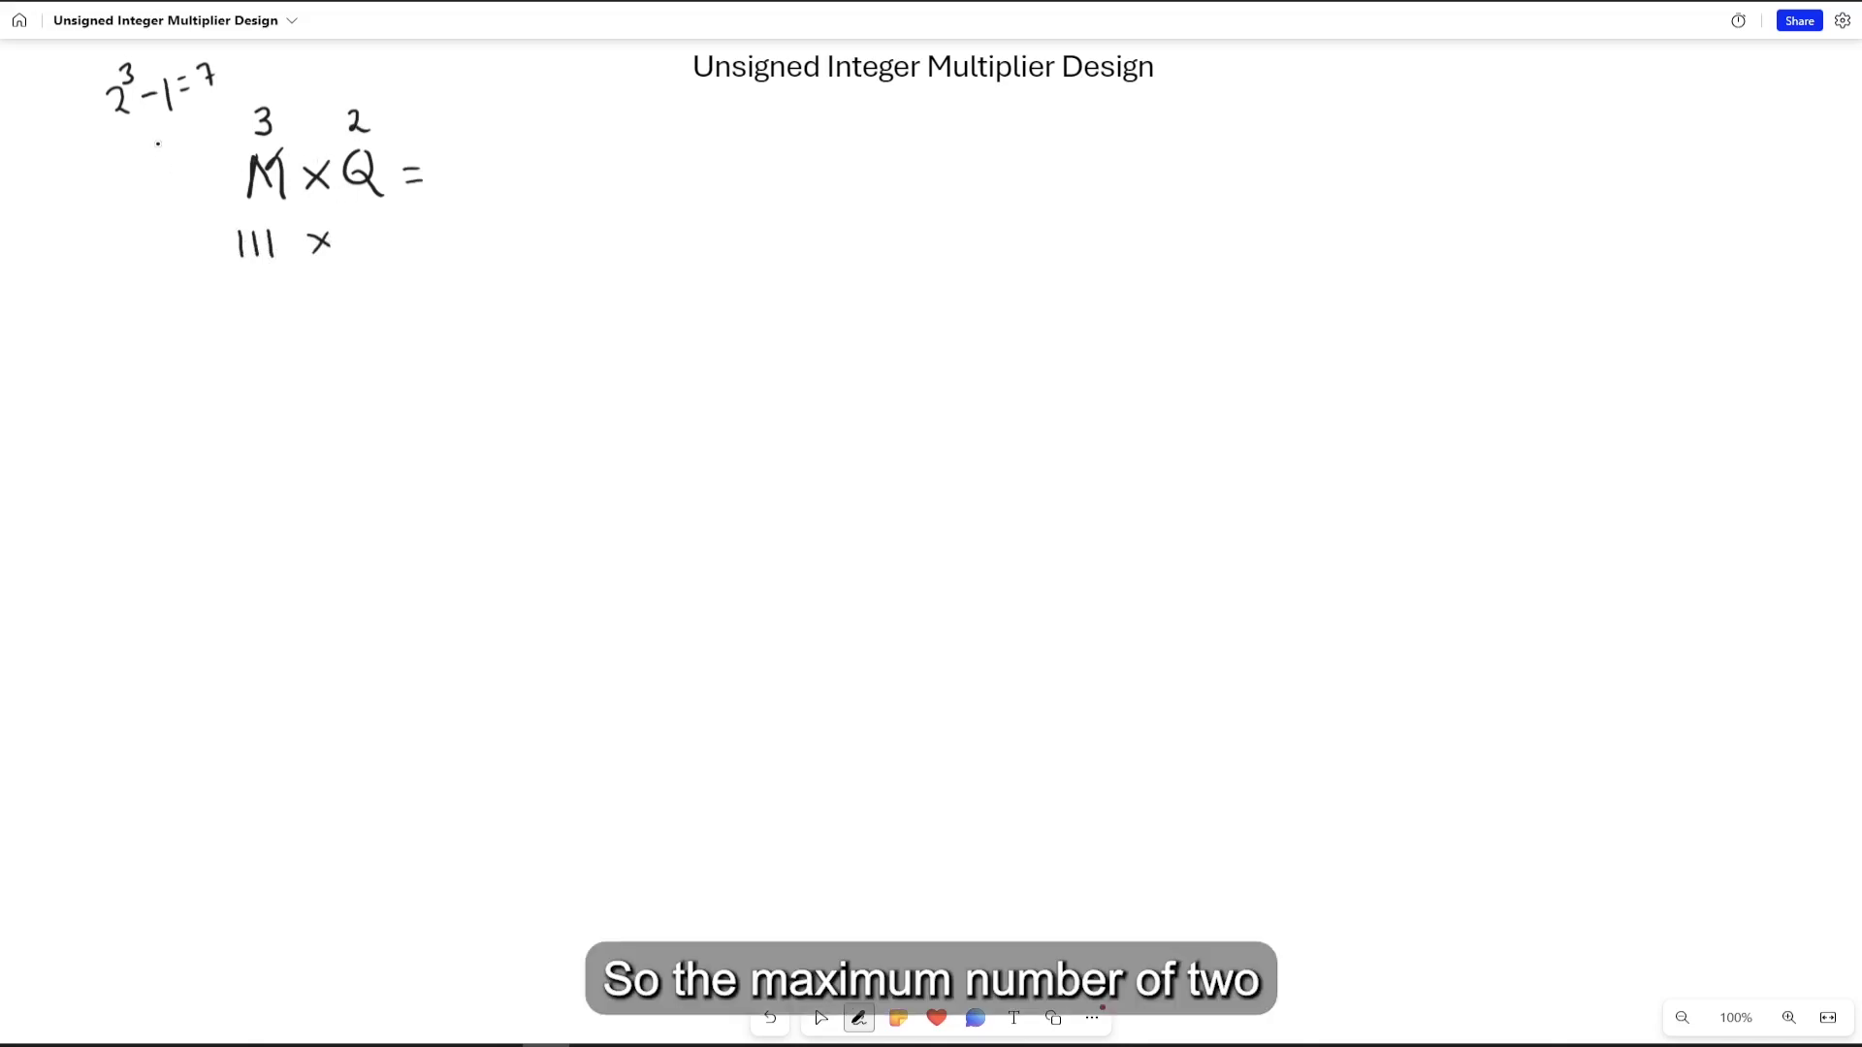
- Handwrite 2² − 1 = 3 as the maximum of Q and continue the binary product with 11 =
mouse_move(119, 156)
mouse_down()
mouse_move(137, 178)
mouse_move(134, 141)
mouse_move(179, 171)
mouse_move(194, 135)
mouse_up()
drag(188, 143, 198, 142)
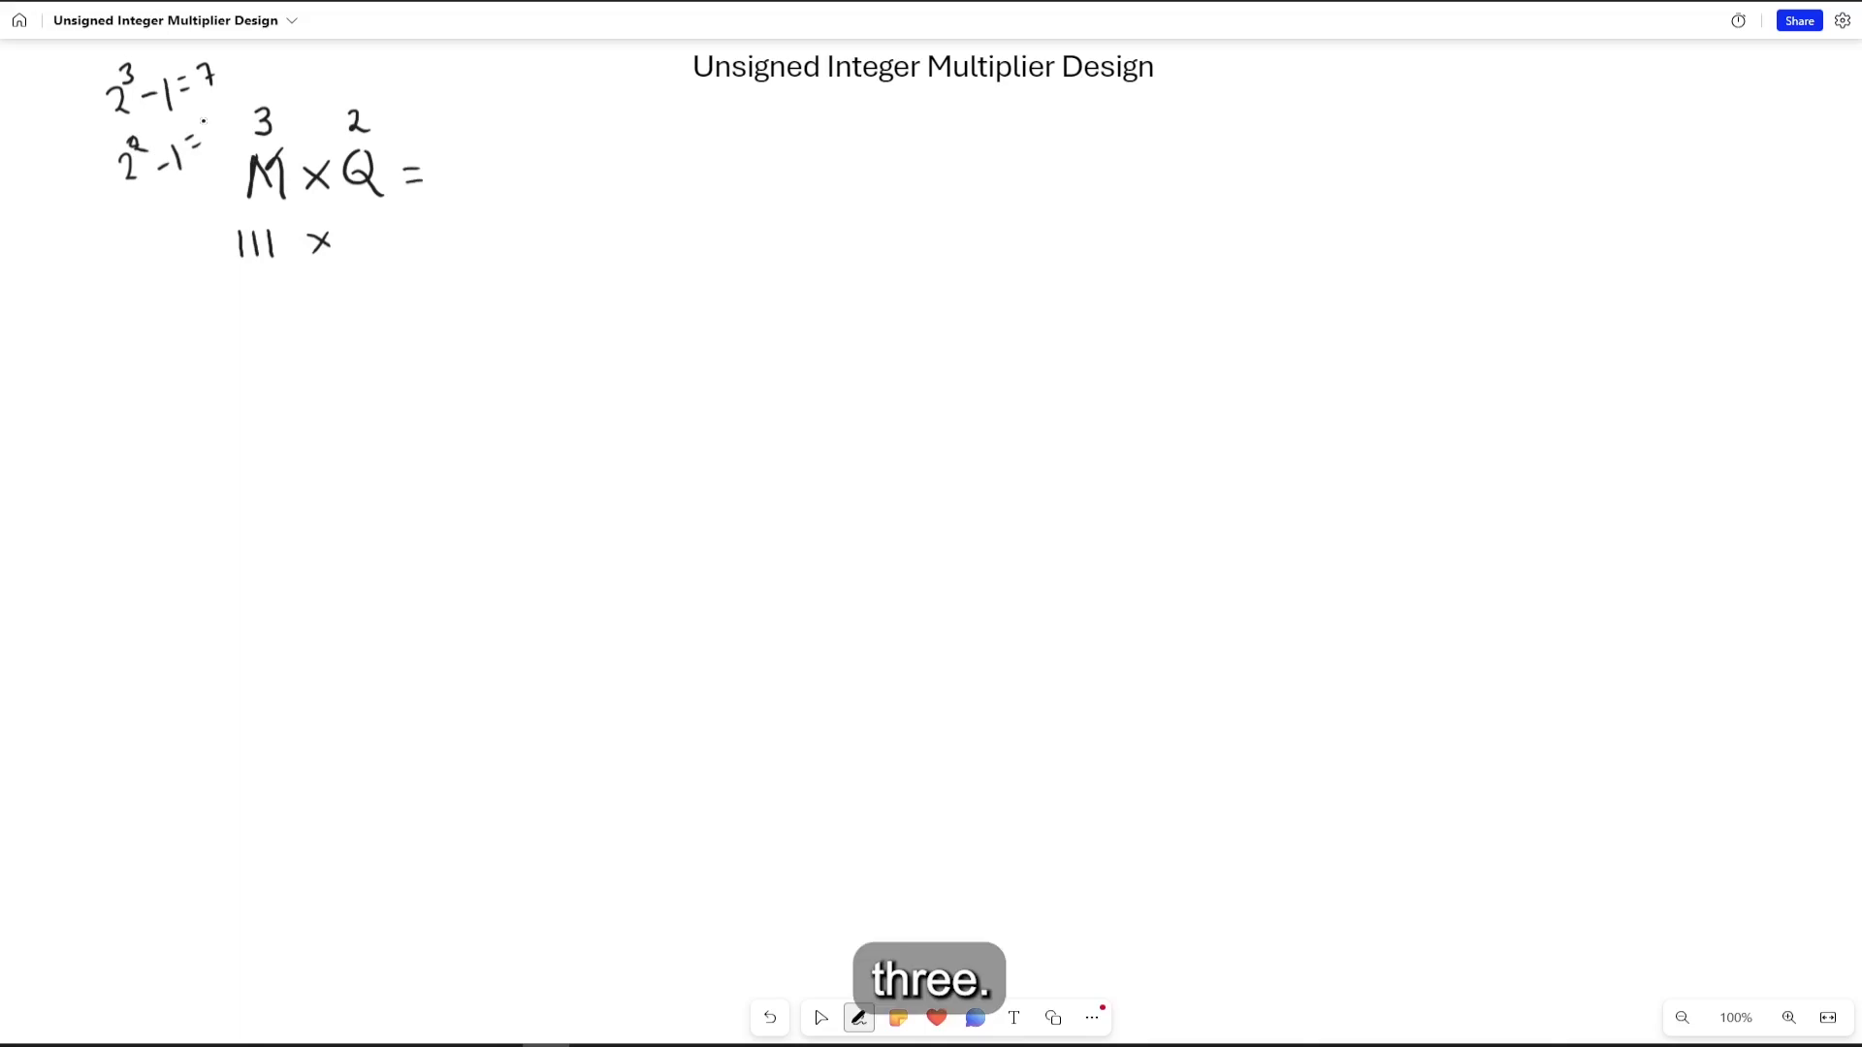
drag(201, 118, 201, 146)
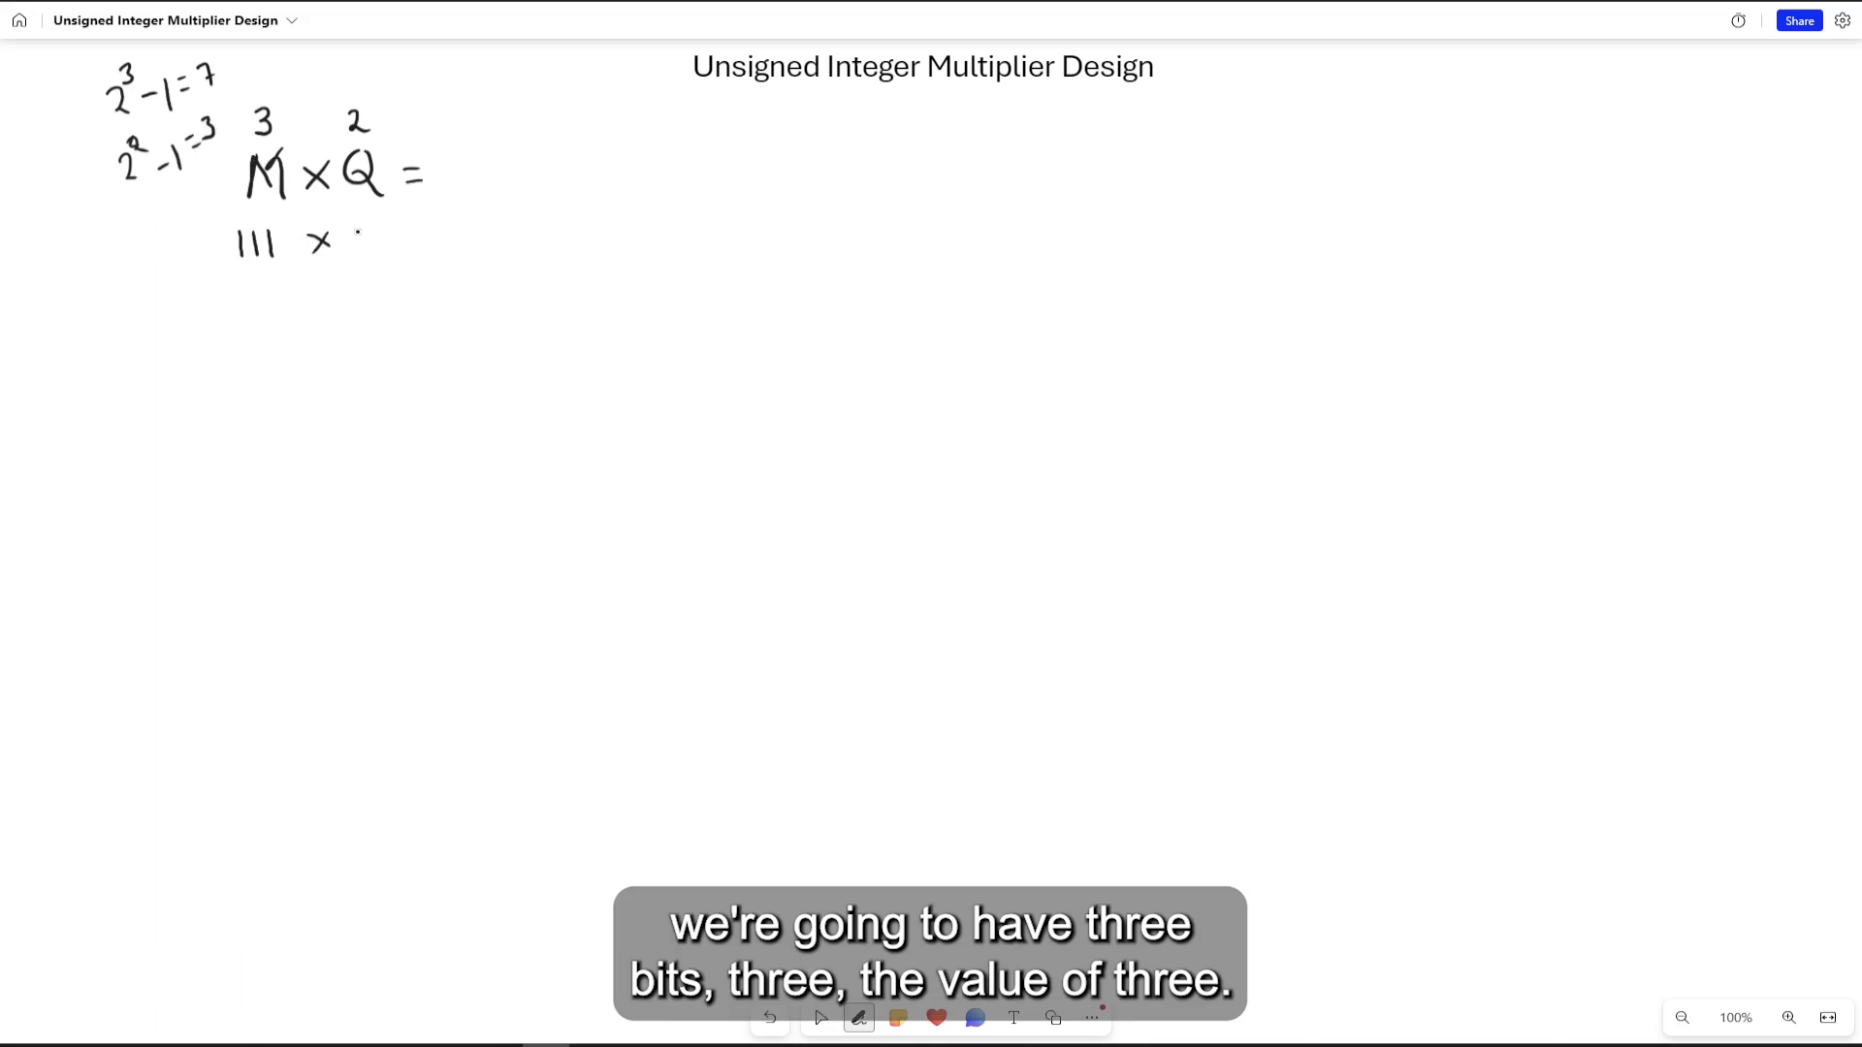
mouse_move(360, 231)
mouse_down()
mouse_move(377, 251)
mouse_move(426, 235)
mouse_up()
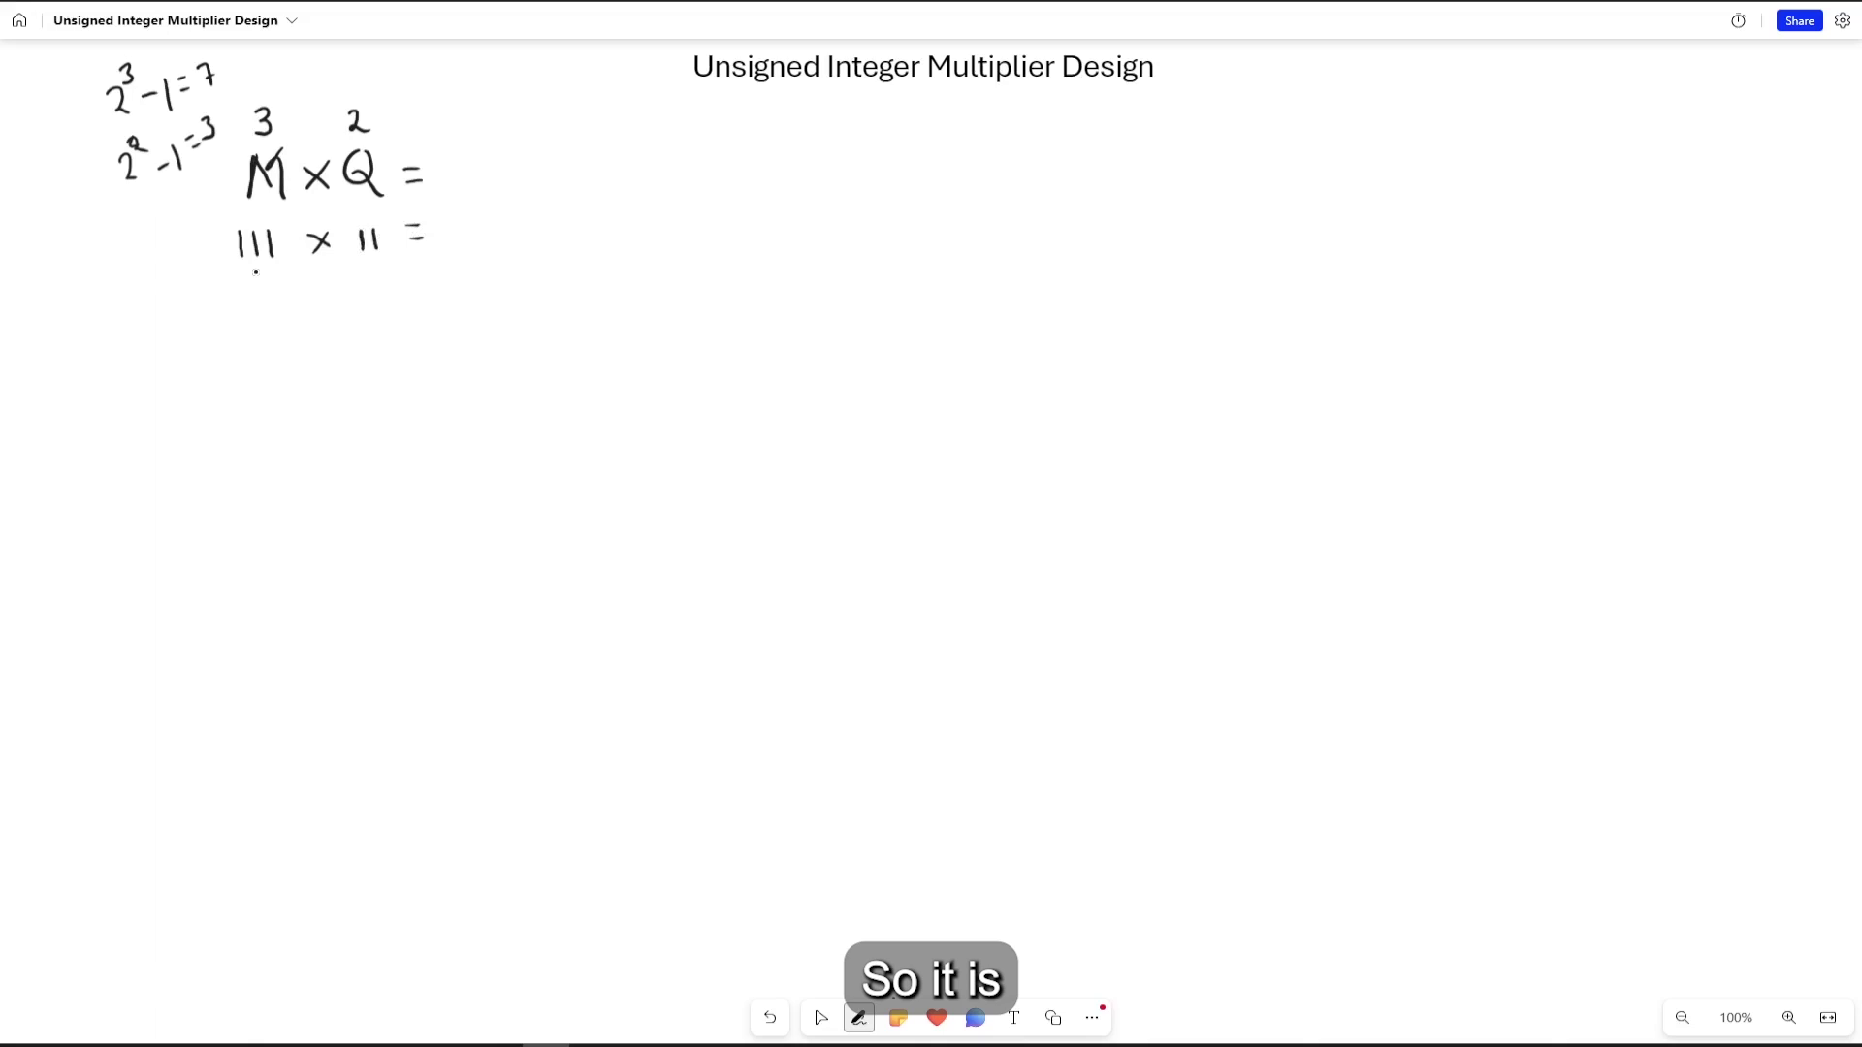
- Handwrite the decimal product 7 × 3 beneath the binary one and give 21 as the result of both lines
mouse_move(256, 274)
mouse_down()
mouse_move(260, 296)
mouse_move(330, 284)
mouse_up()
mouse_move(329, 269)
mouse_down()
mouse_move(314, 284)
mouse_move(366, 277)
mouse_move(355, 290)
mouse_up()
drag(438, 220, 452, 237)
mouse_move(459, 220)
mouse_down()
mouse_move(432, 274)
mouse_move(466, 276)
mouse_up()
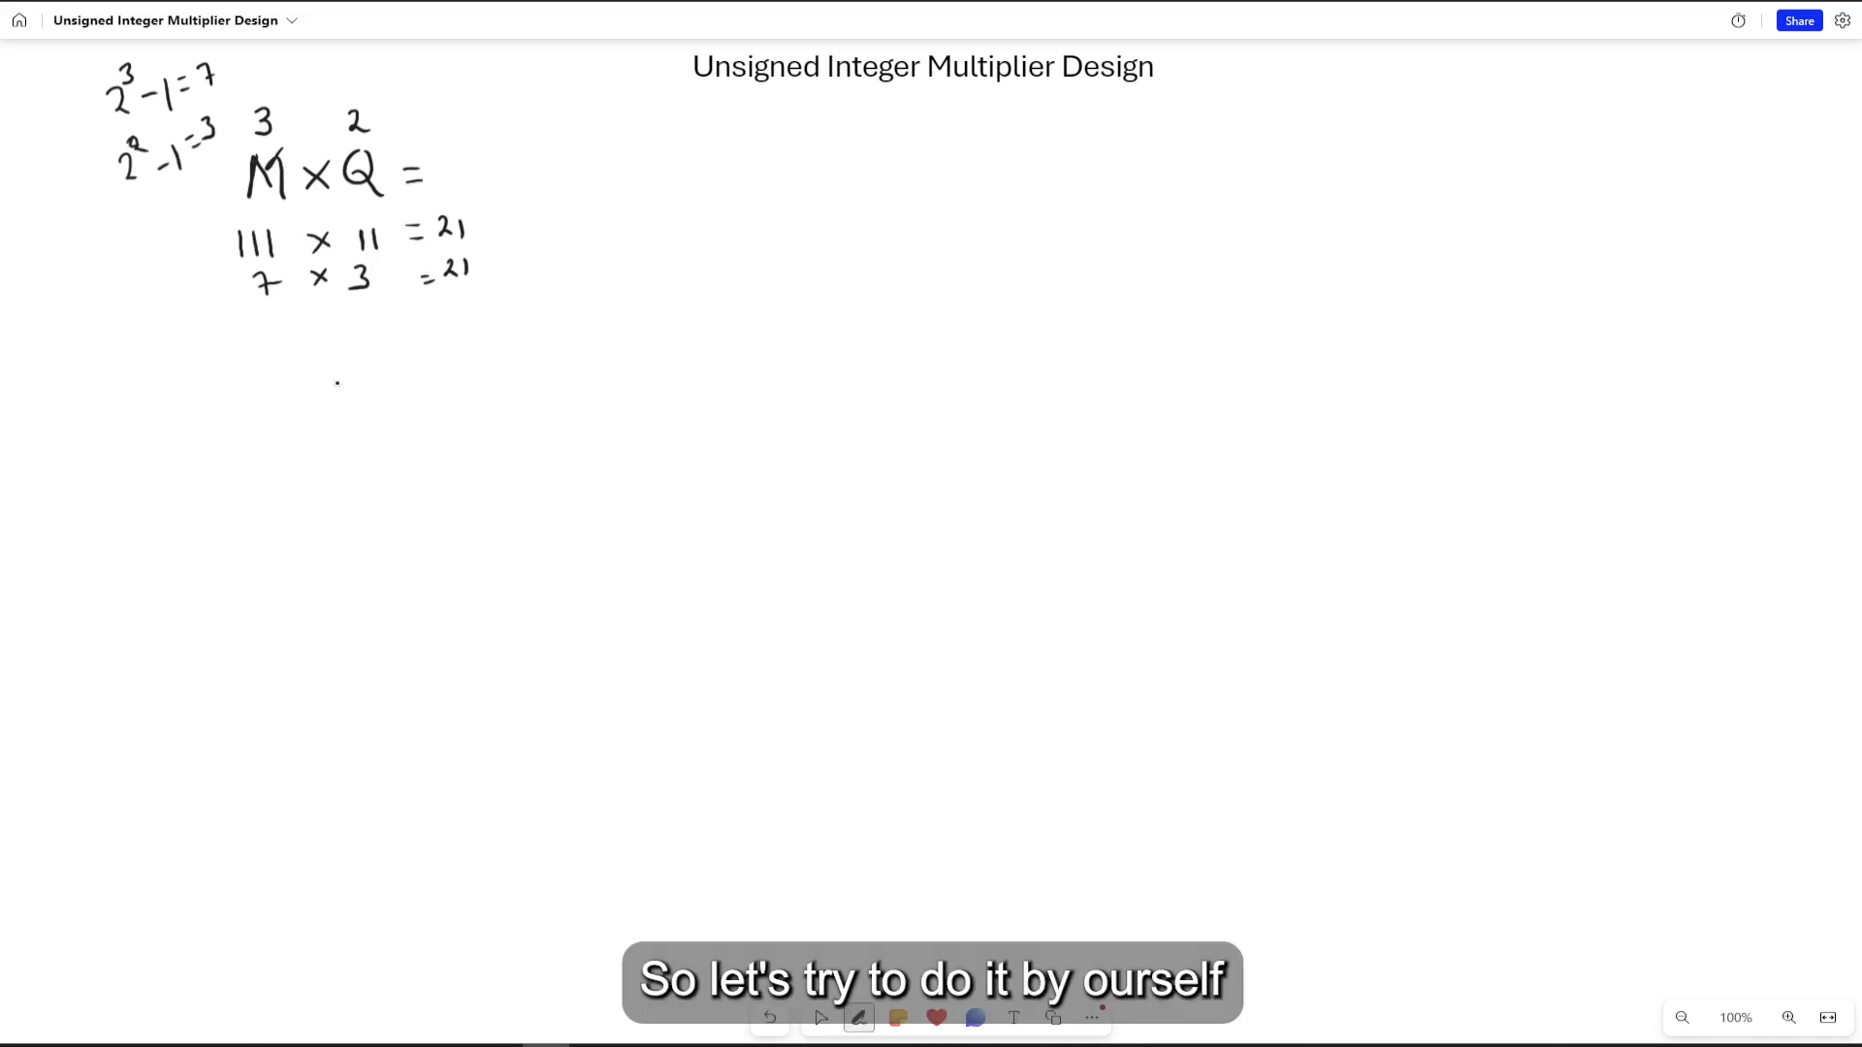
- Set up a handwritten column multiplication of 111 by 11, underlined, with the rows labelled m and q
key(Escape)
key(p)
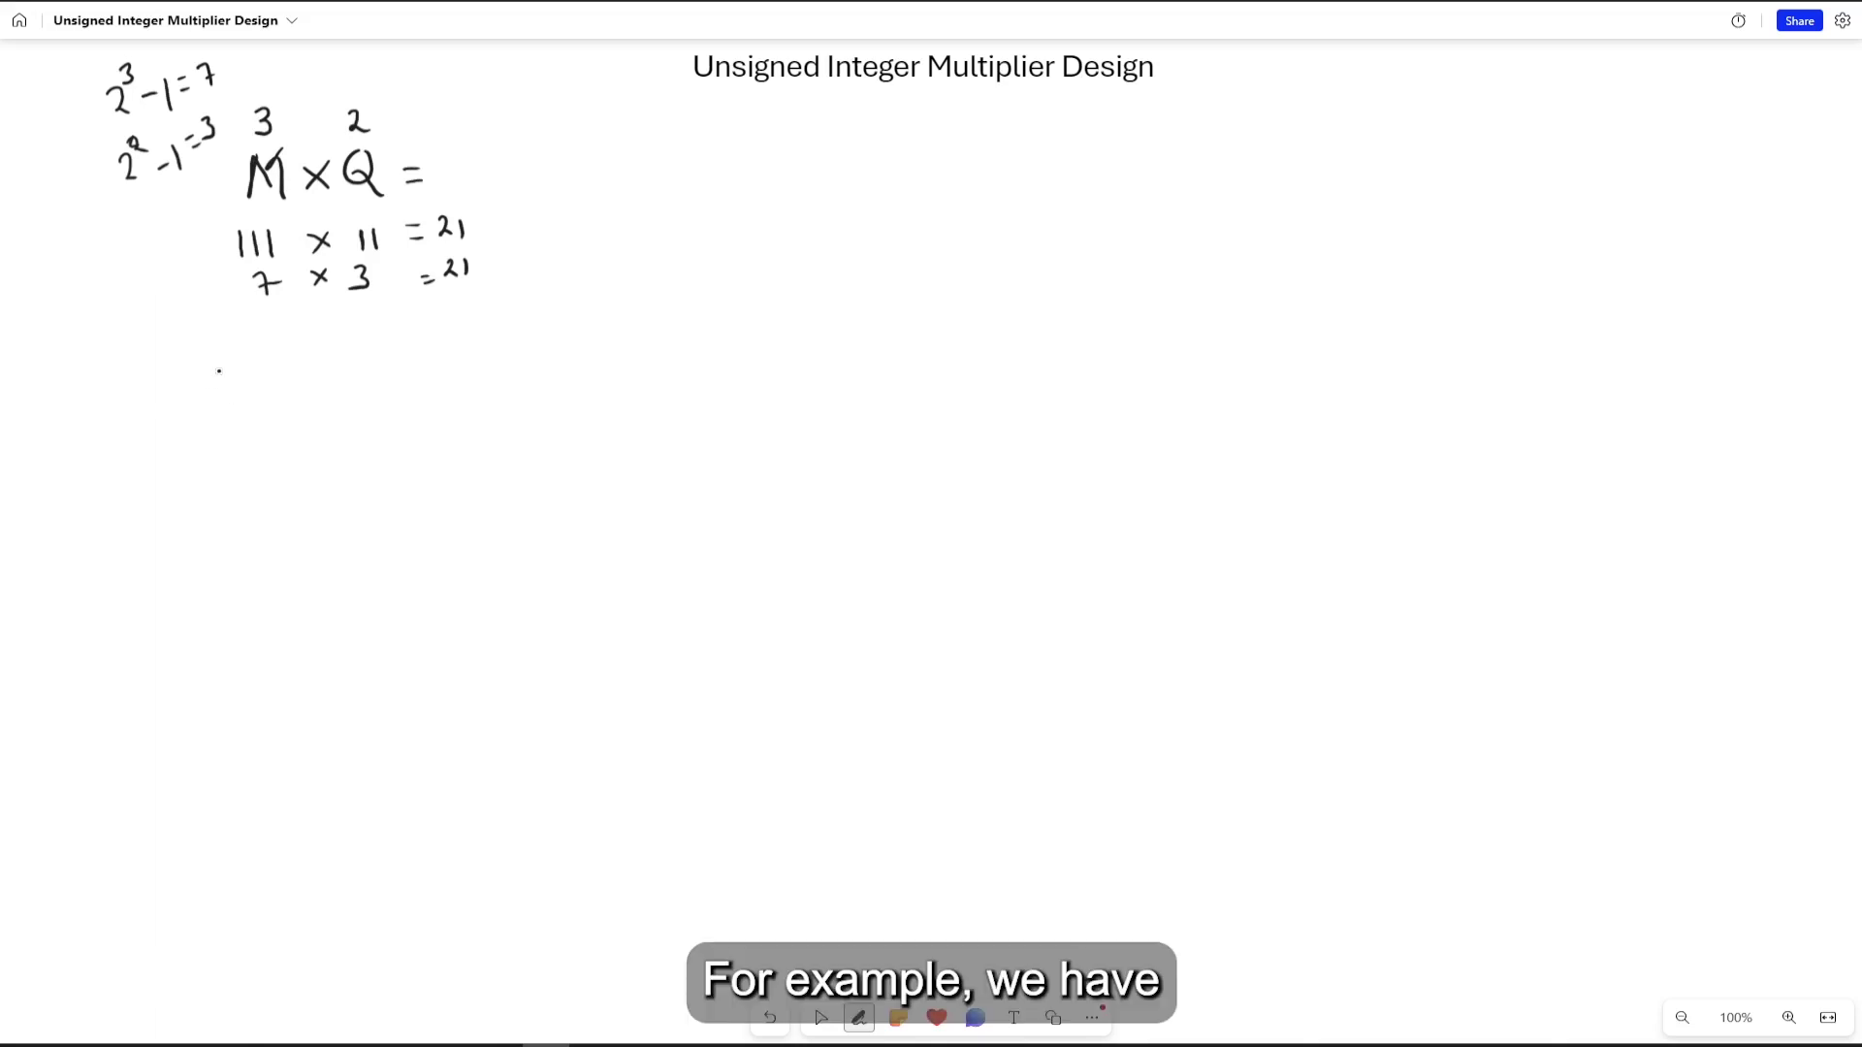
mouse_move(215, 376)
mouse_down()
mouse_move(215, 414)
mouse_move(243, 411)
mouse_up()
mouse_move(263, 378)
mouse_down()
mouse_move(266, 407)
mouse_move(345, 386)
mouse_up()
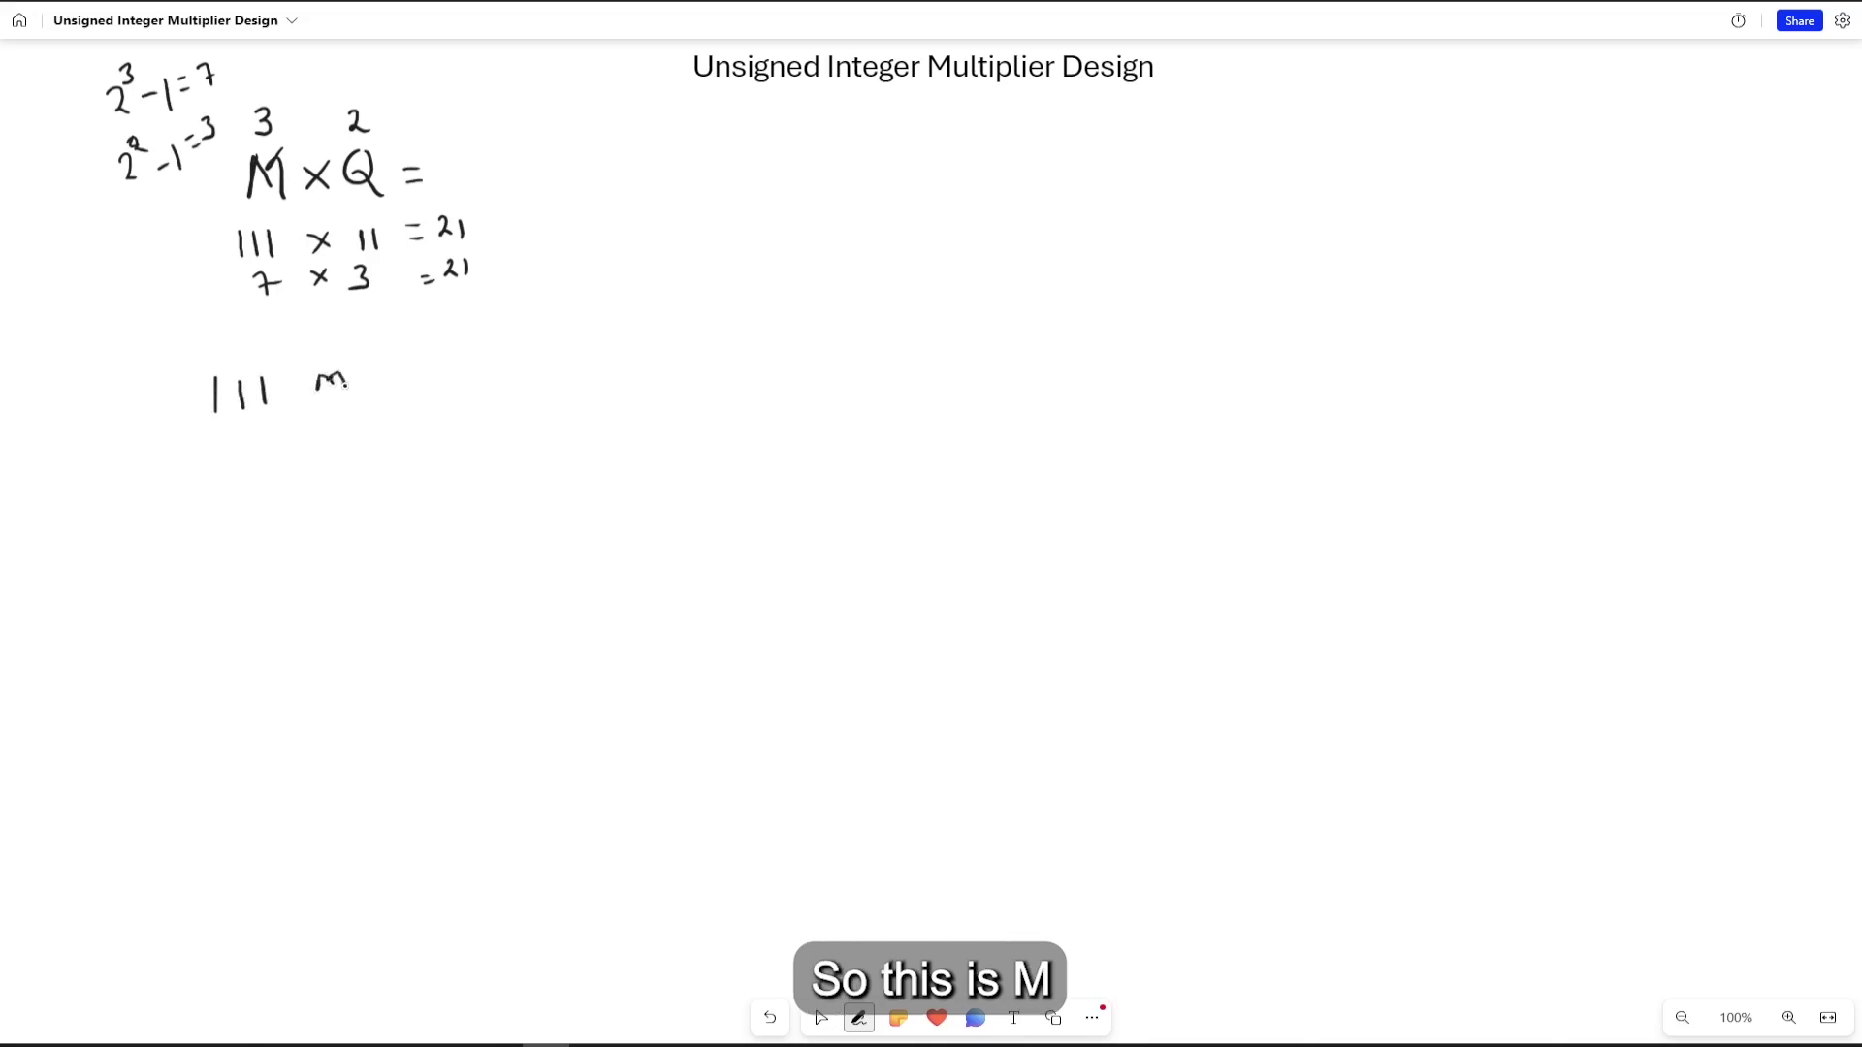
drag(150, 444, 162, 459)
mouse_move(161, 445)
mouse_down()
mouse_move(152, 459)
mouse_move(273, 454)
mouse_up()
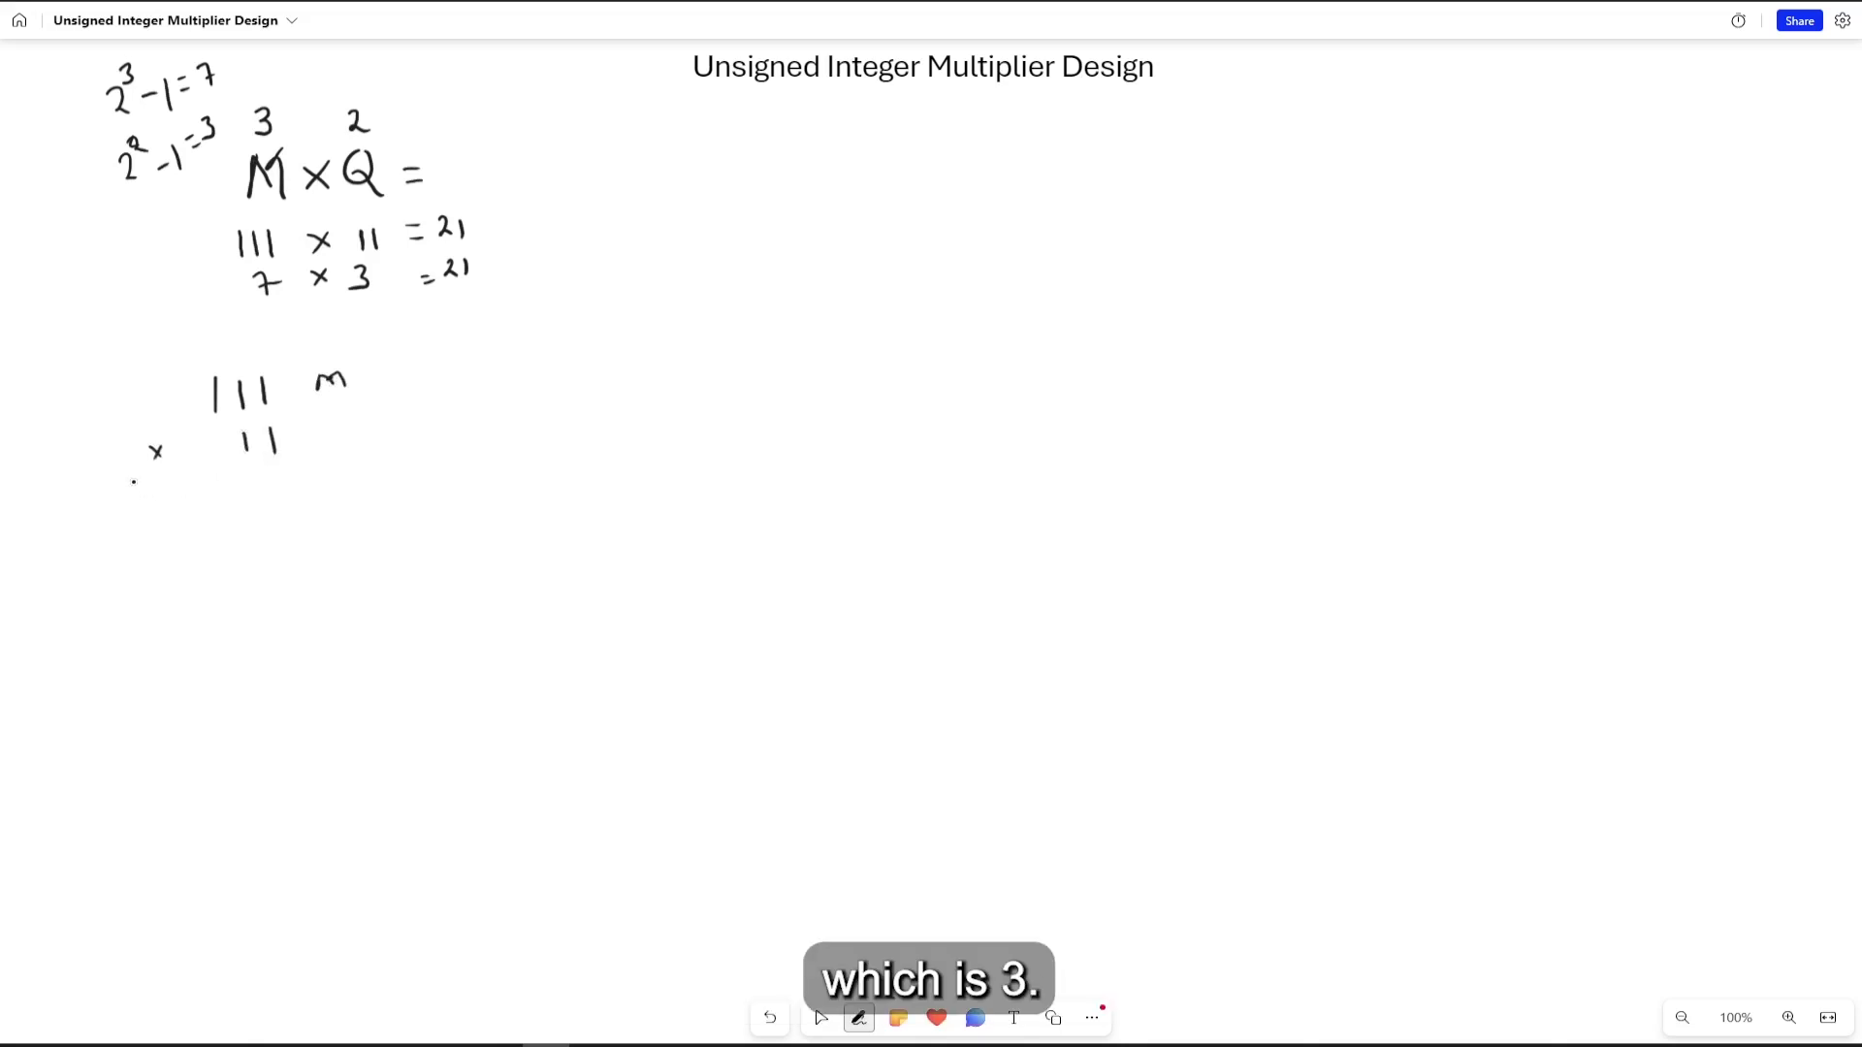
drag(133, 481, 315, 447)
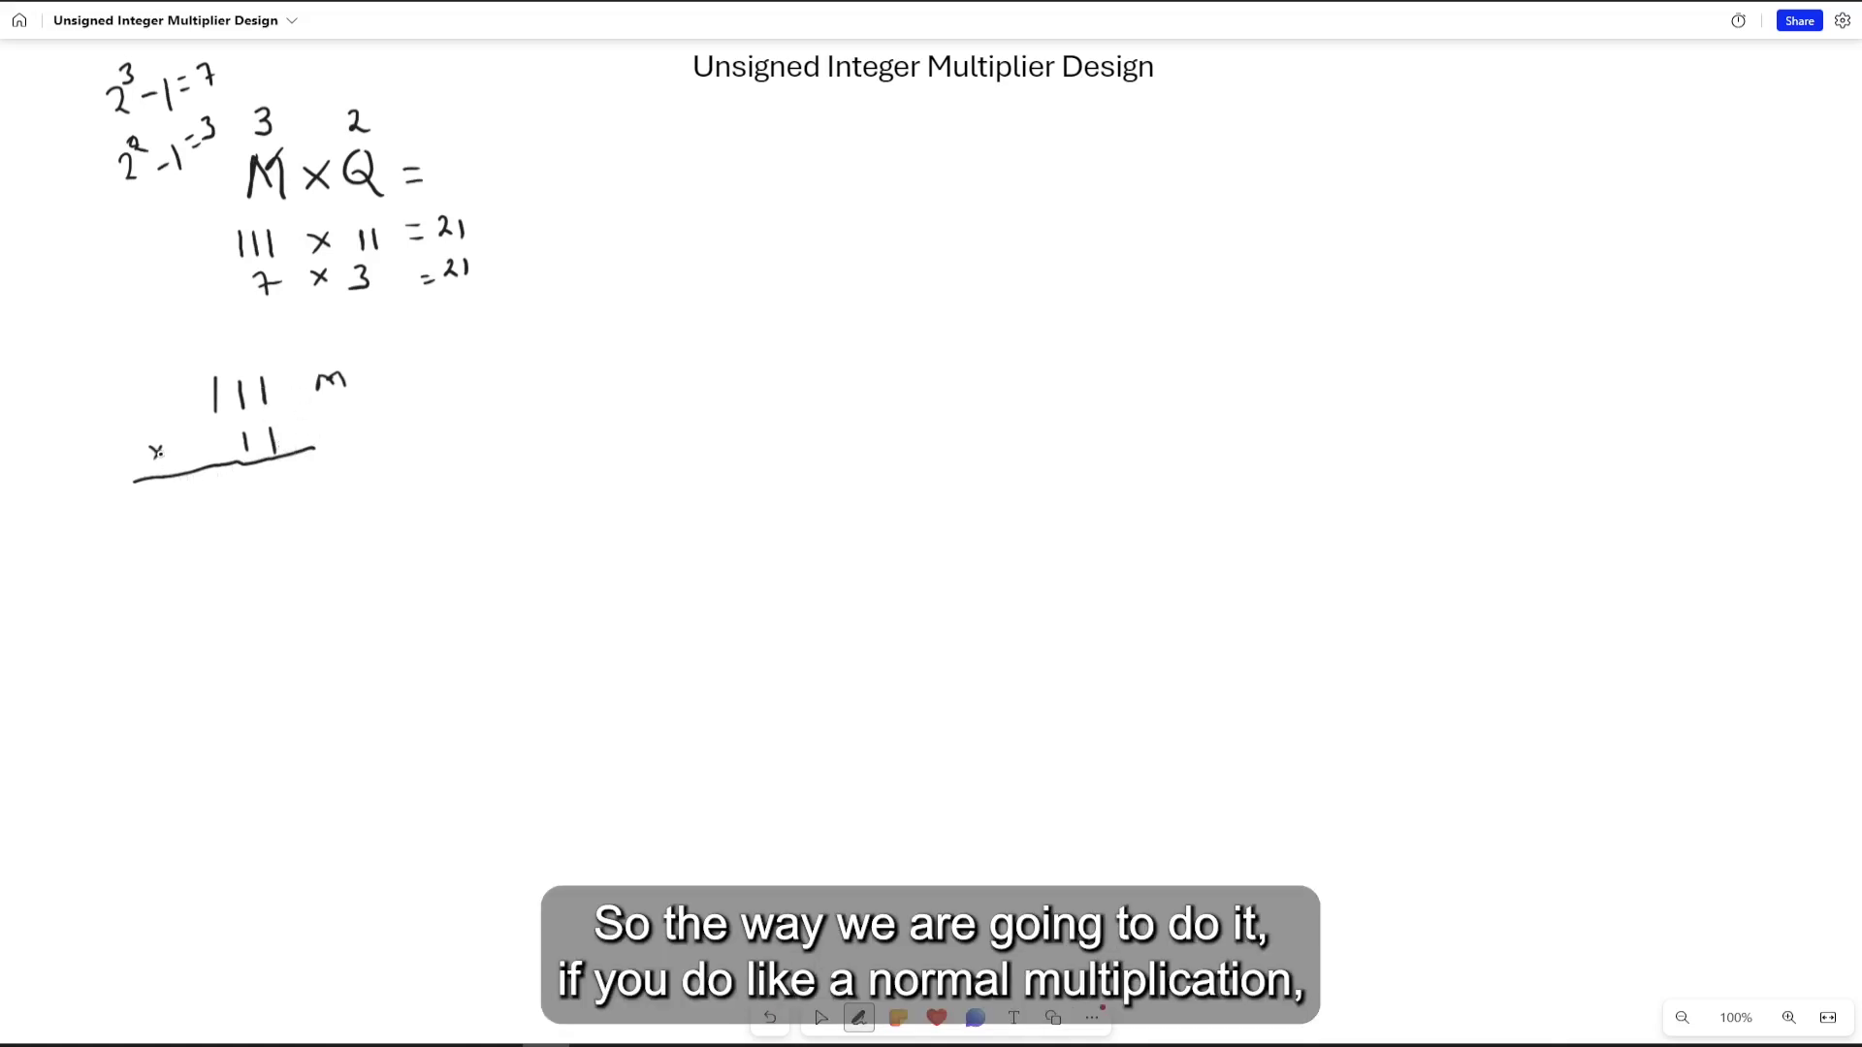
drag(152, 448, 164, 460)
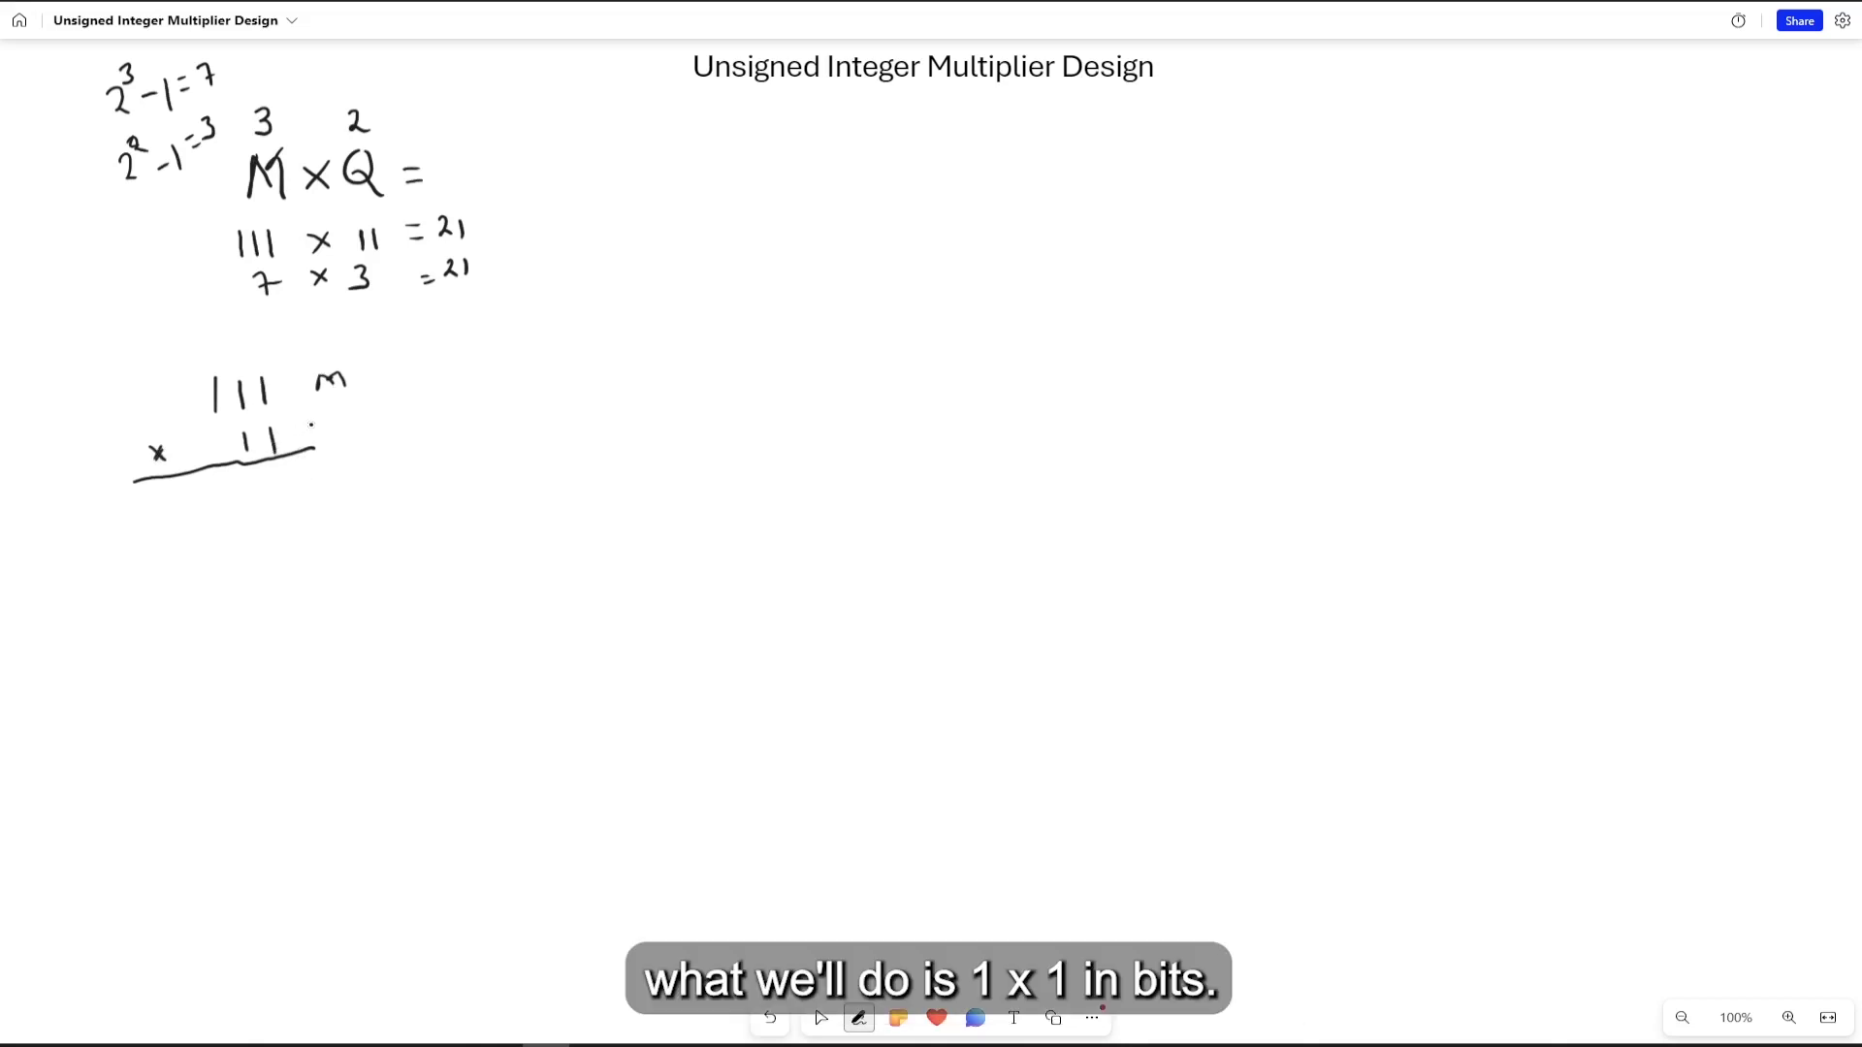
mouse_move(343, 417)
mouse_down()
mouse_move(330, 427)
mouse_move(355, 441)
mouse_up()
- Write the partial products 111 and 111 shifted one place, with a plus sign and a sum line beneath
mouse_move(284, 472)
mouse_down()
mouse_move(287, 498)
mouse_move(221, 490)
mouse_move(225, 515)
mouse_up()
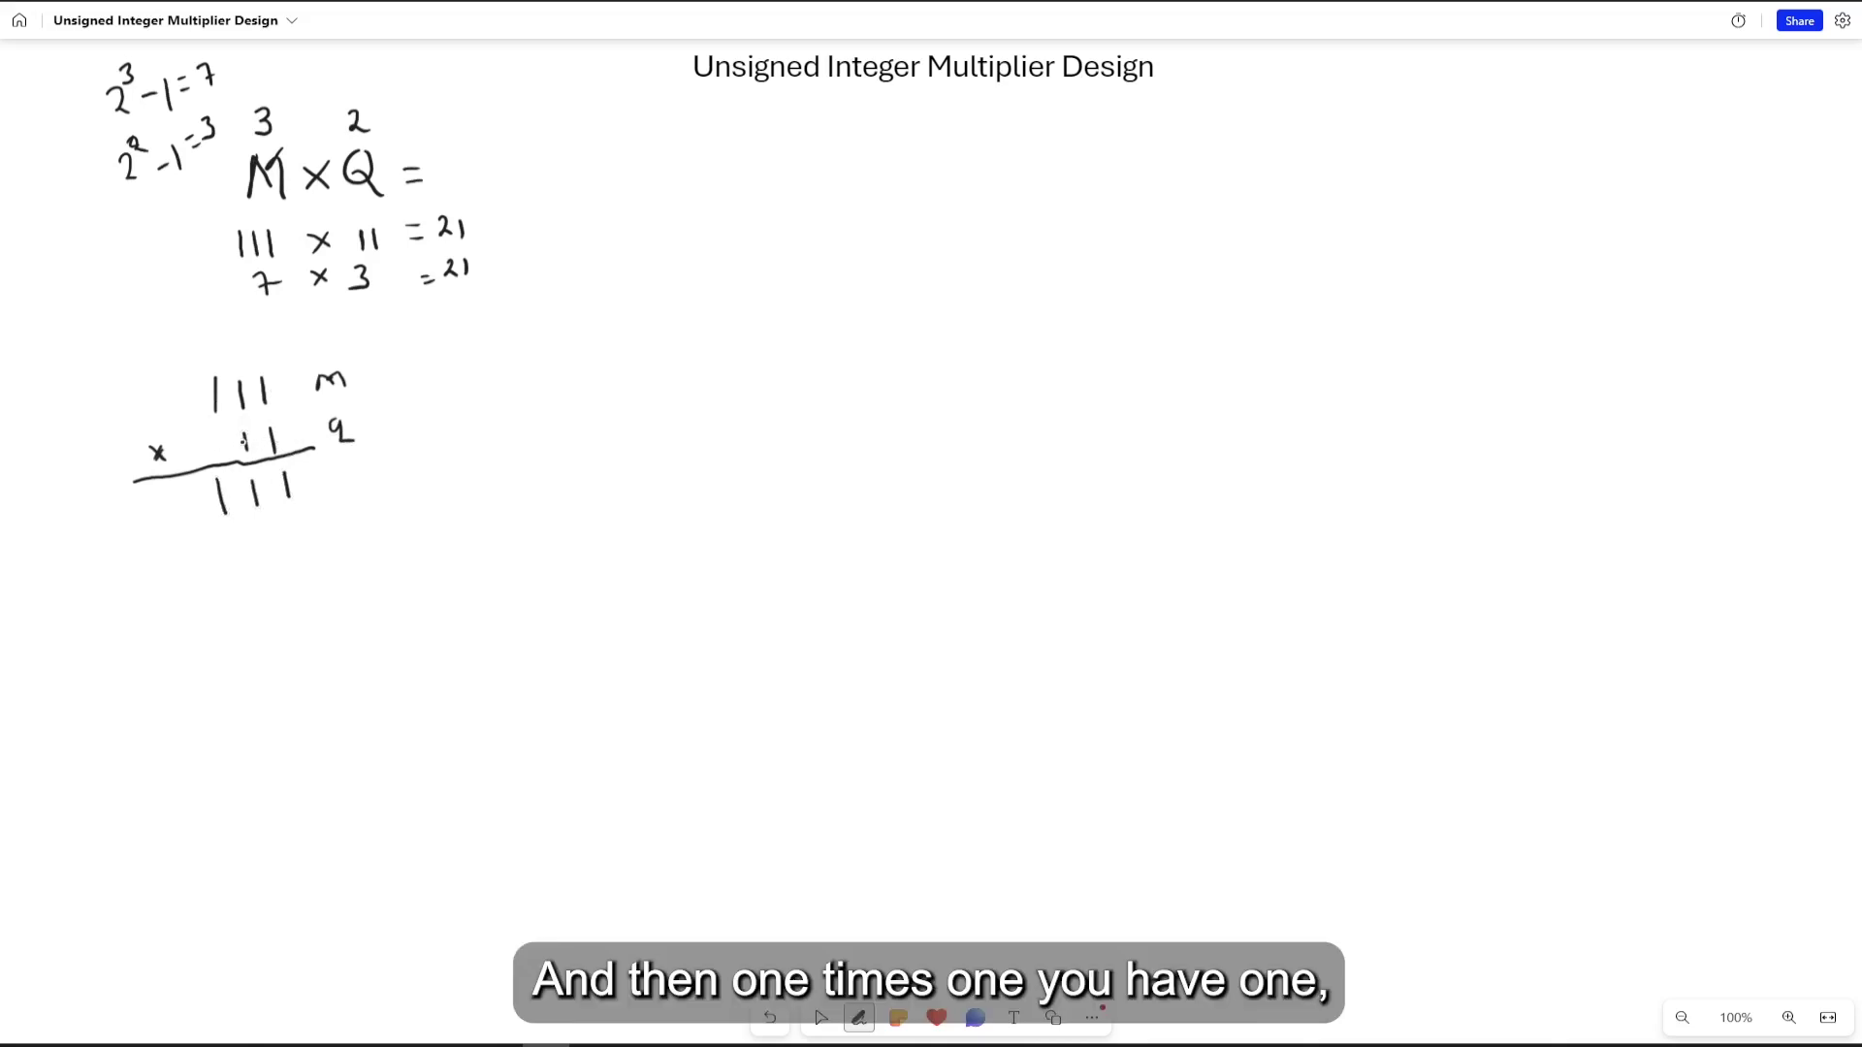
mouse_move(266, 524)
mouse_down()
mouse_move(270, 549)
mouse_move(122, 558)
mouse_move(136, 585)
mouse_move(374, 562)
mouse_up()
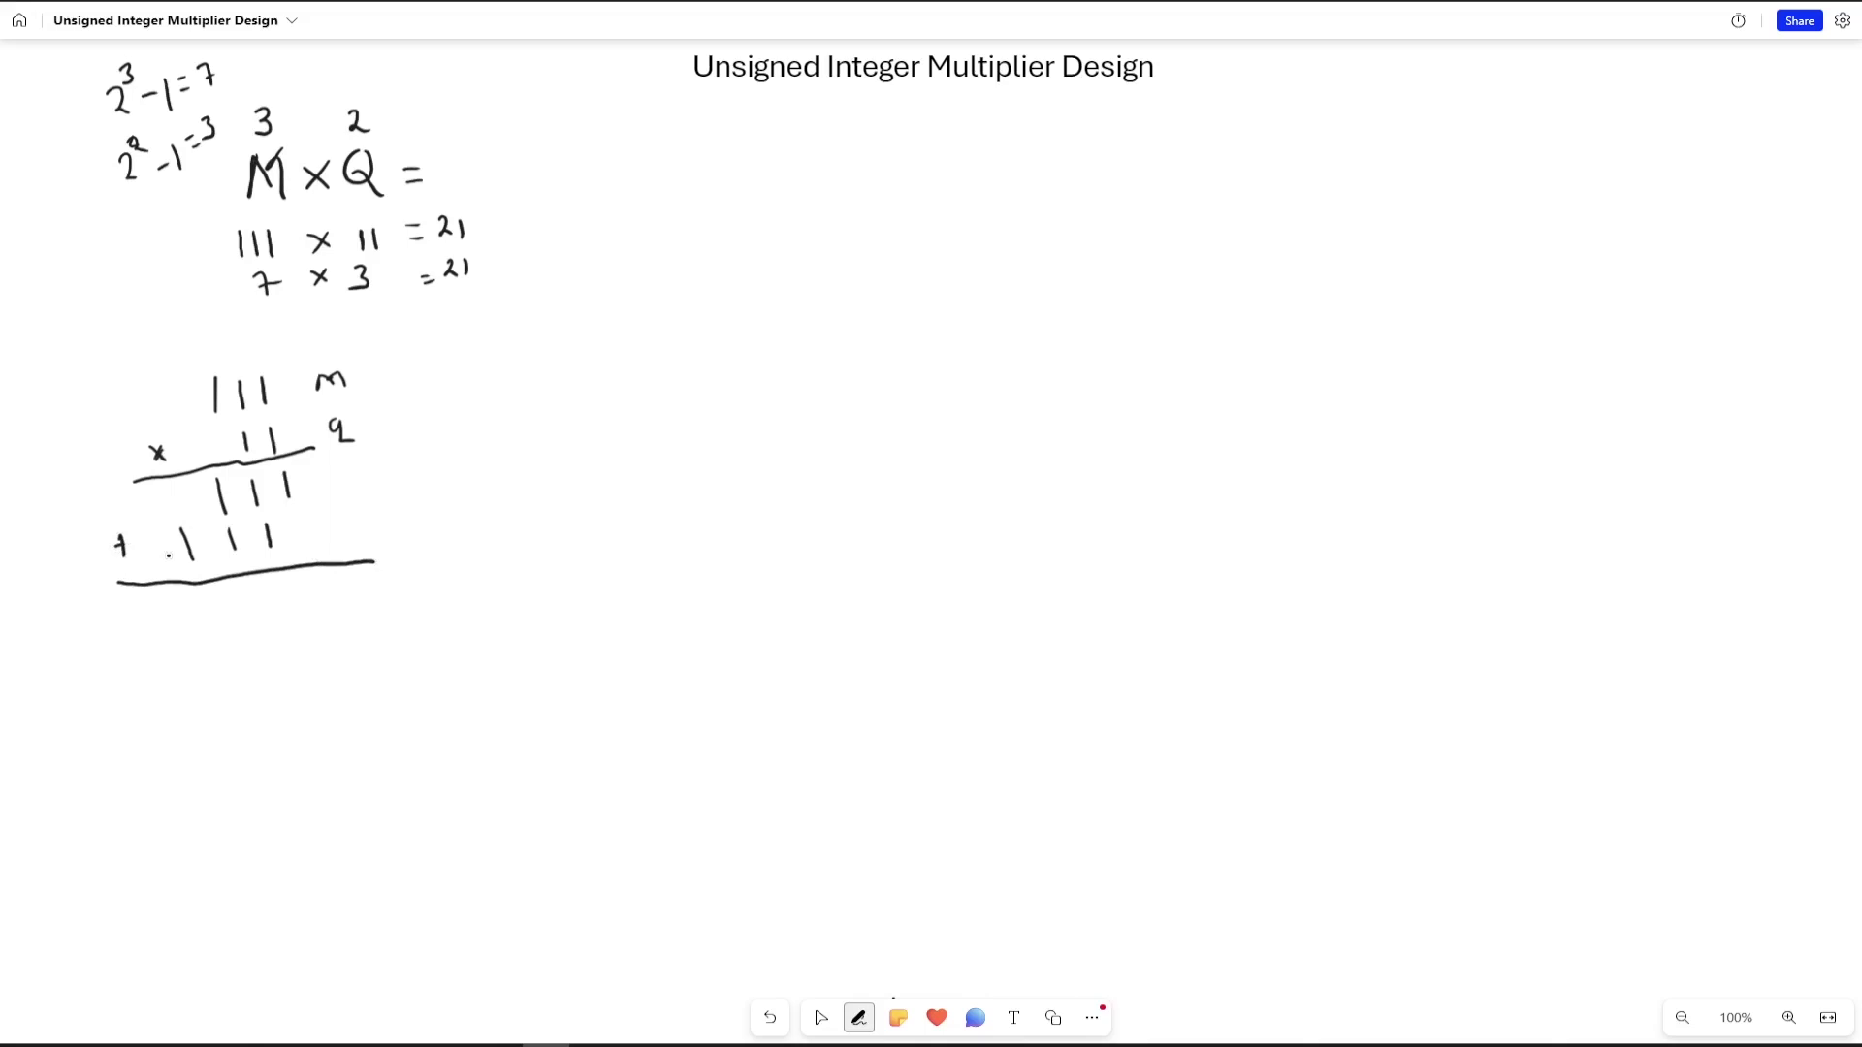
drag(116, 548, 142, 546)
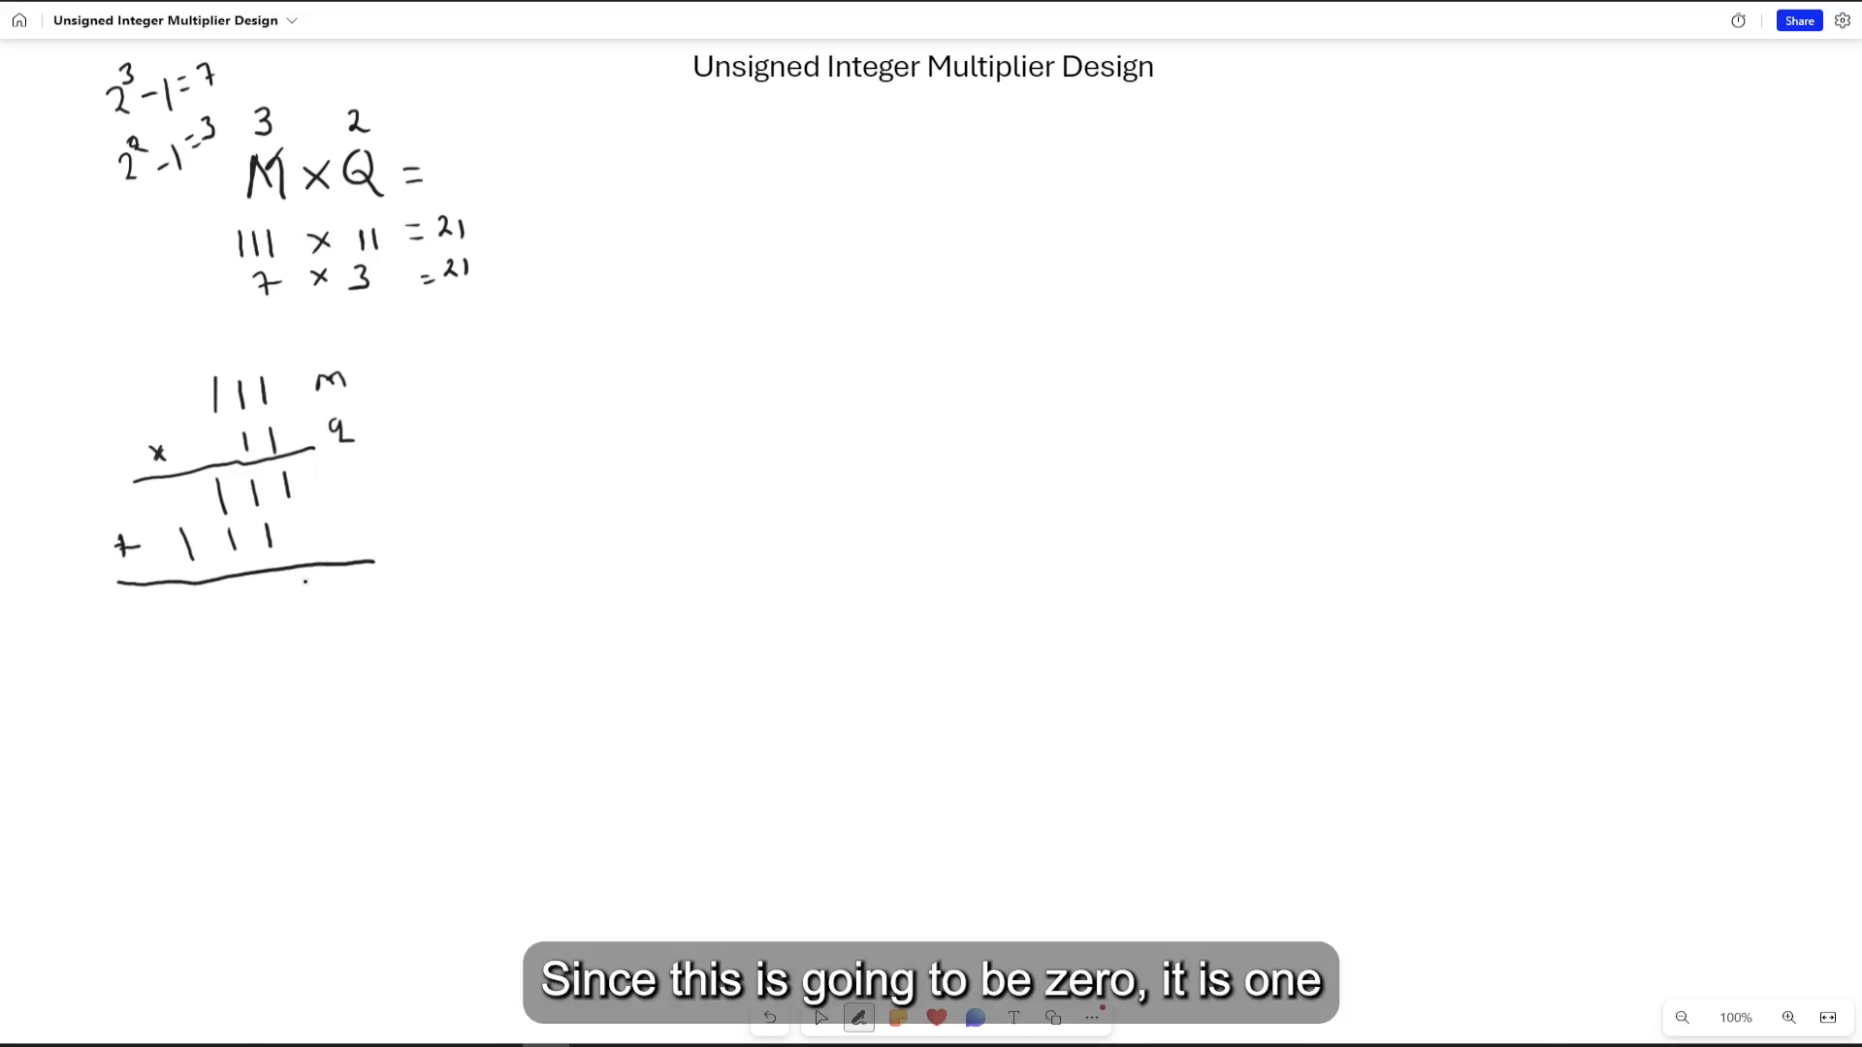
- Write the binary sum 10101 digit by digit beneath the partial products
drag(305, 582, 310, 617)
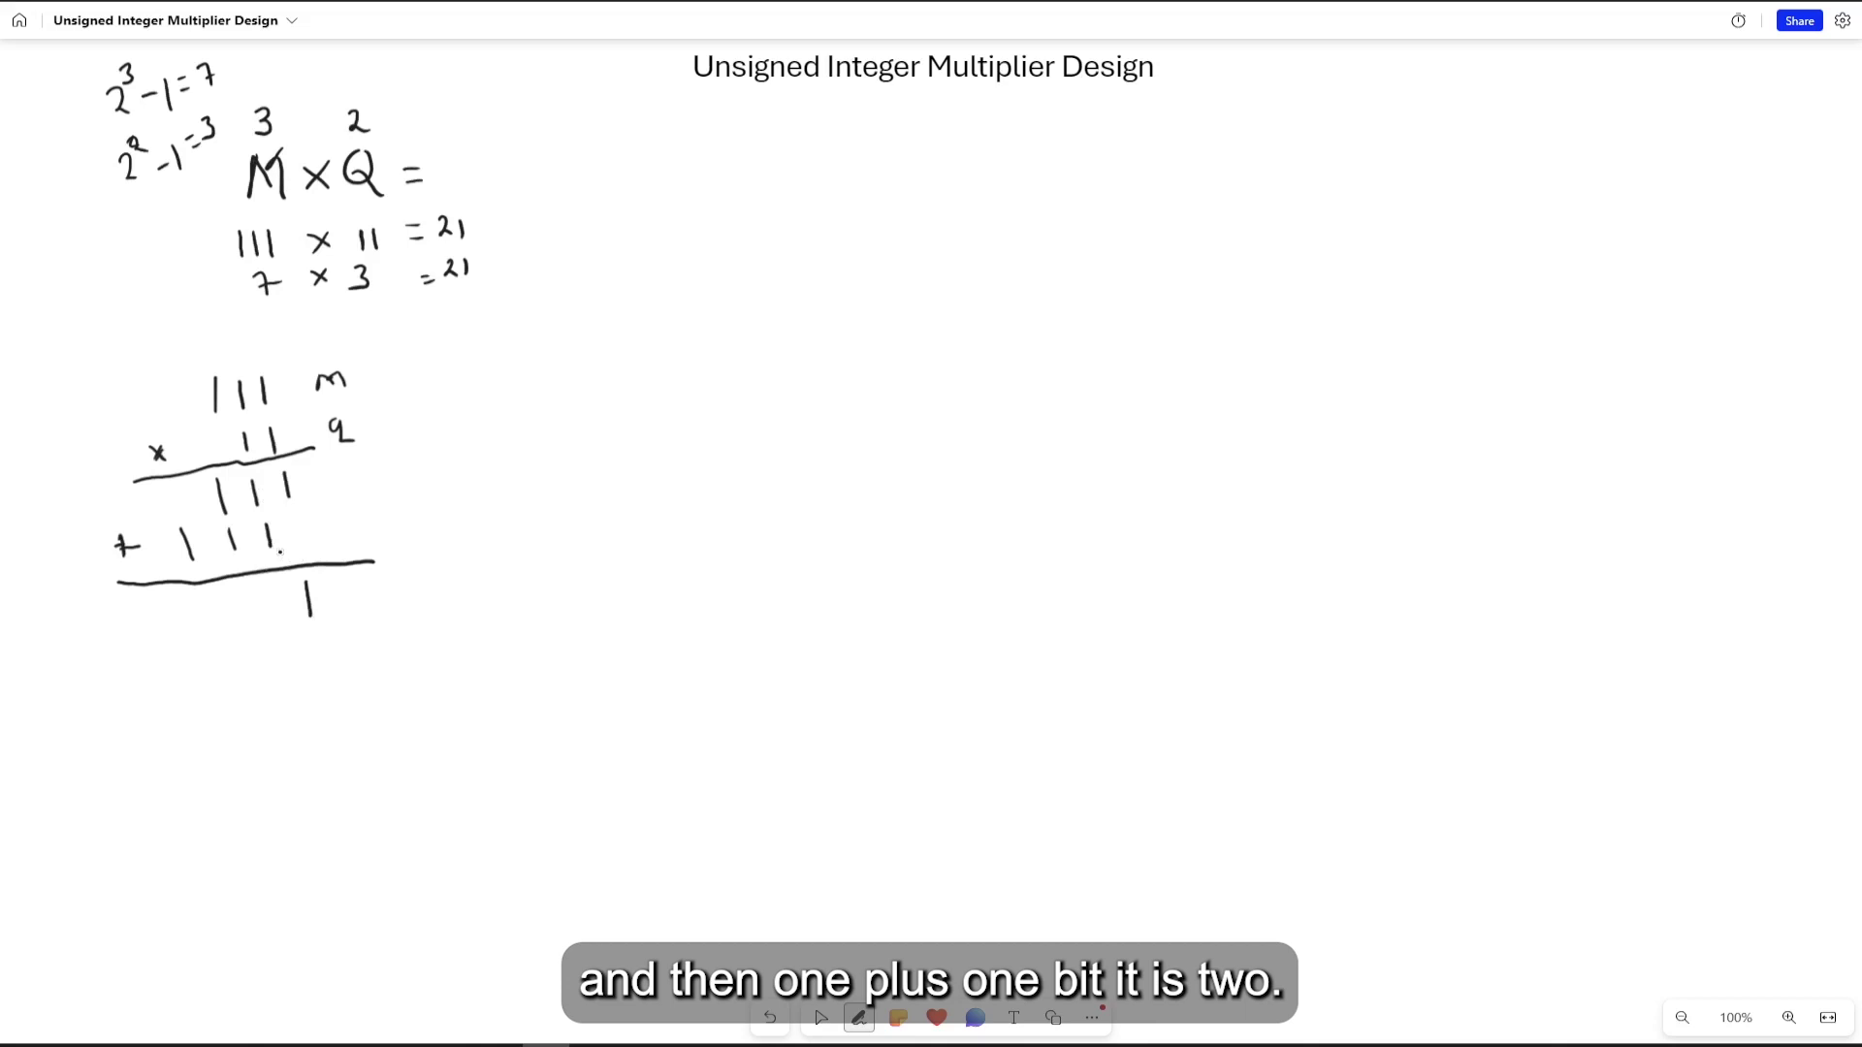
drag(283, 587, 281, 589)
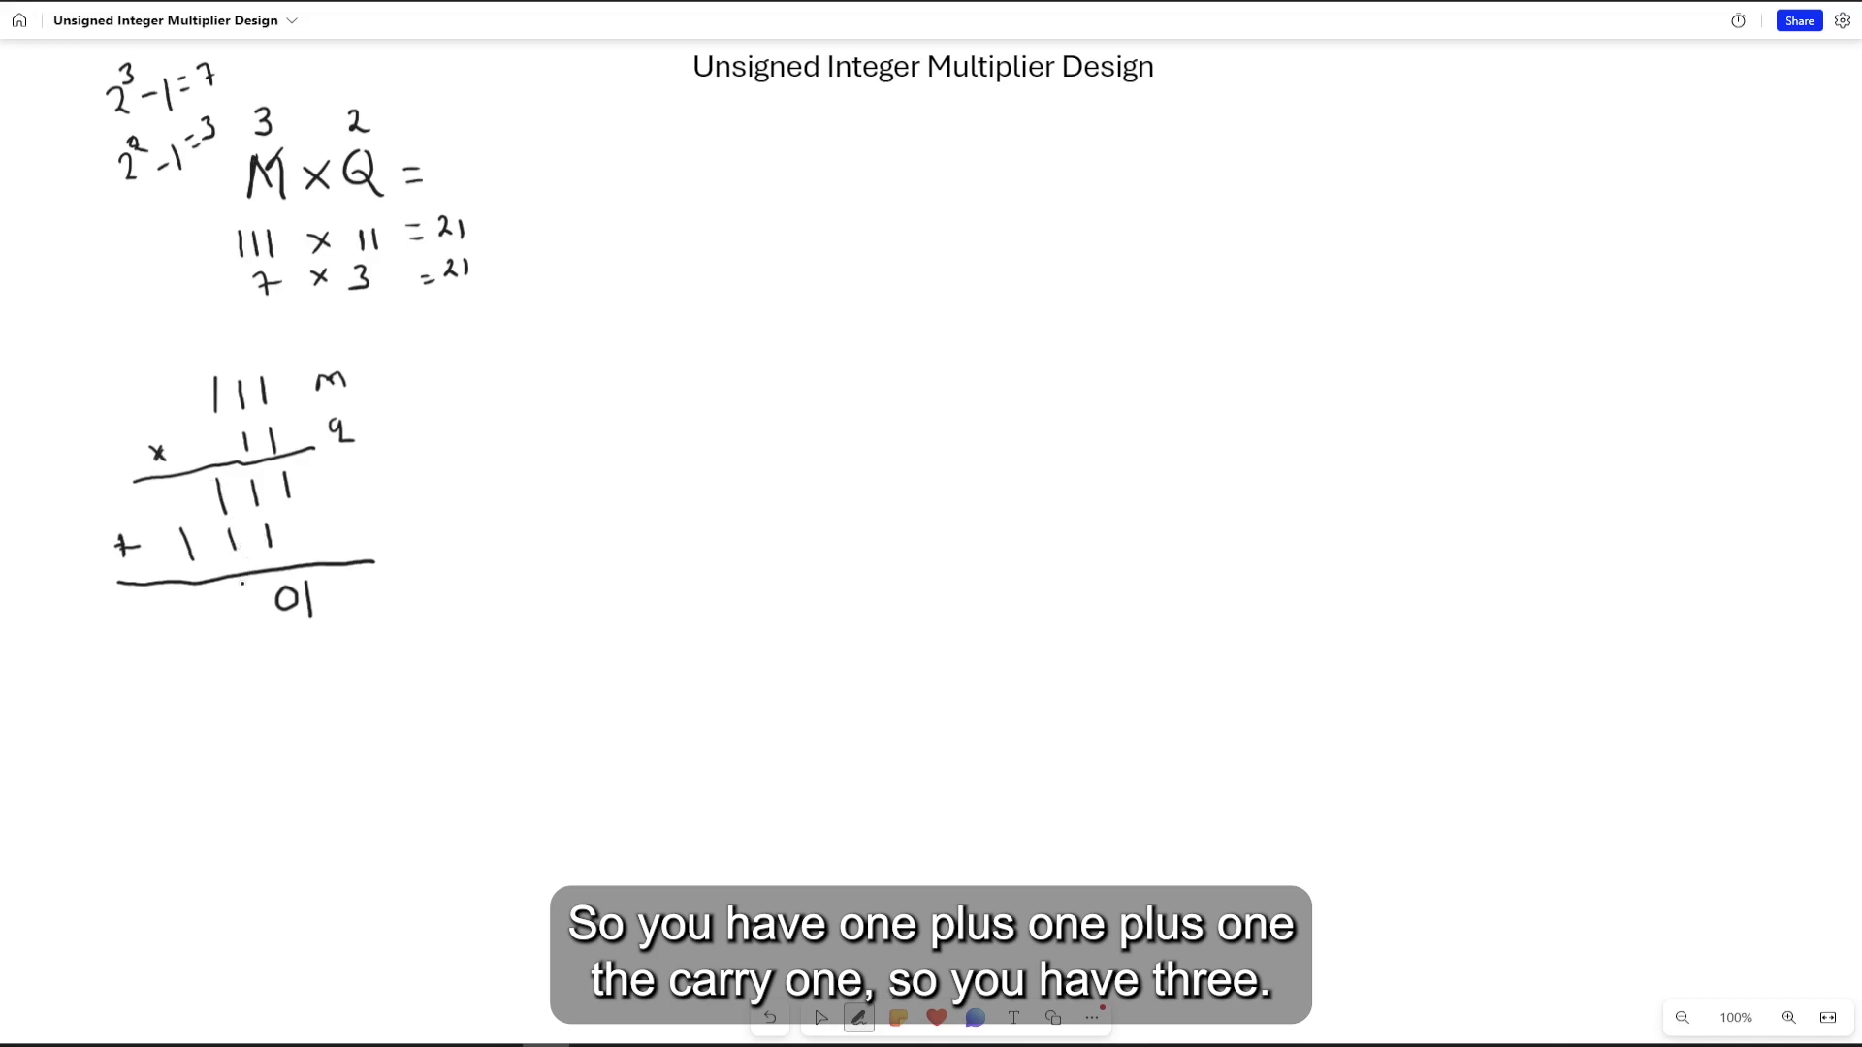
drag(243, 588, 245, 614)
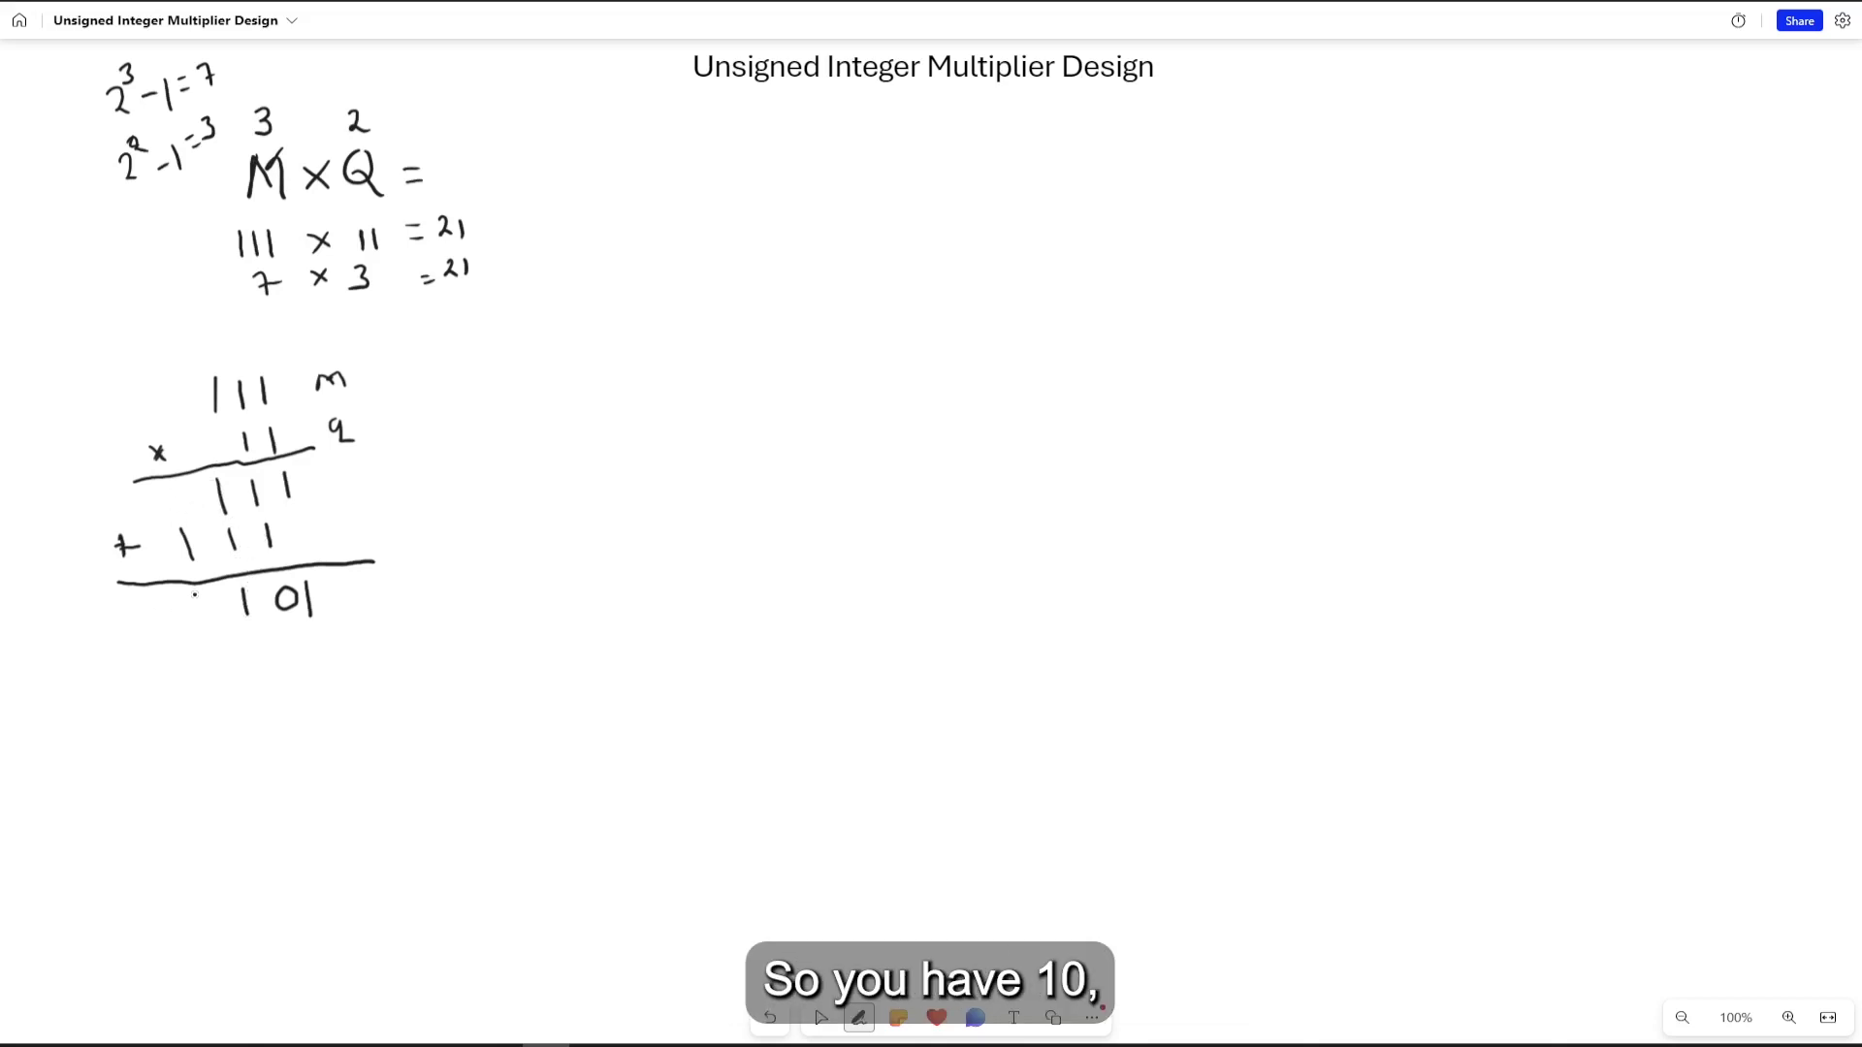
drag(201, 589, 159, 621)
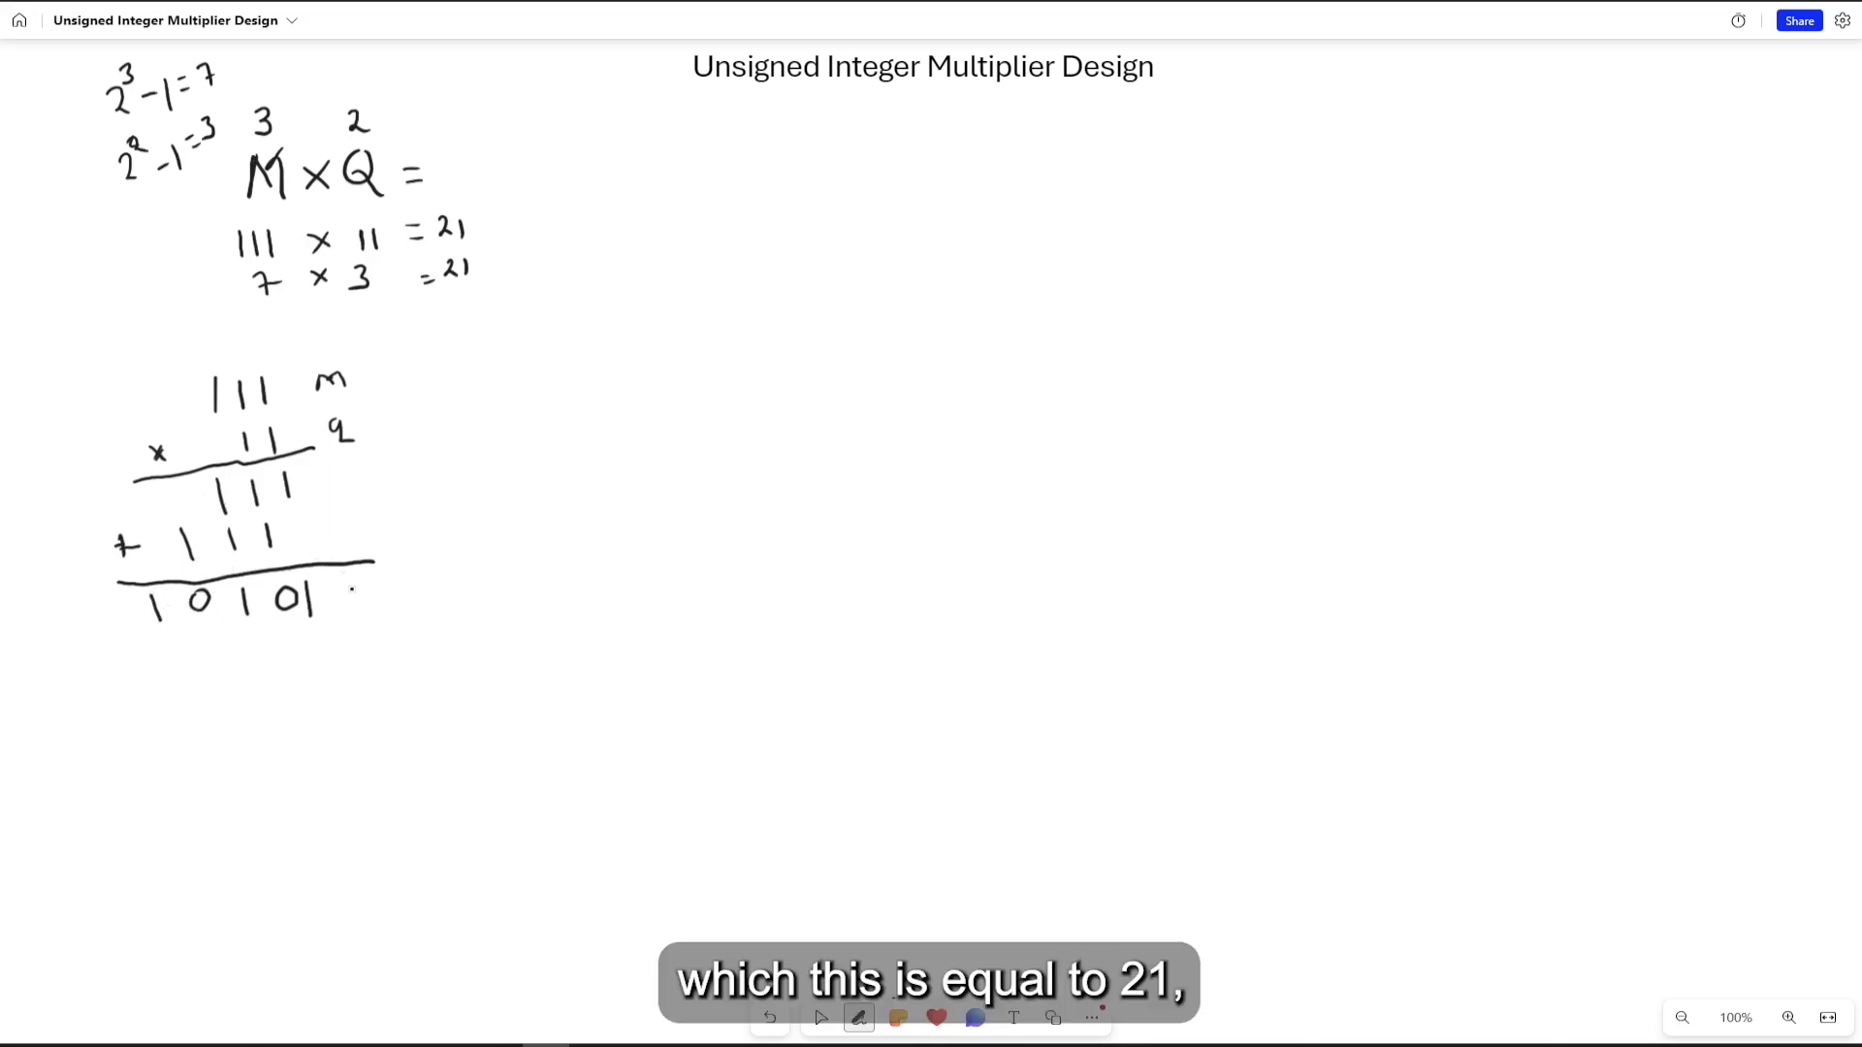
- Equate the binary sum to 21 and write 16 + 4 + 1 beneath it with an arrow towards the 21
drag(351, 589, 368, 588)
drag(354, 599, 414, 595)
drag(422, 582, 425, 598)
mouse_move(314, 648)
mouse_down()
mouse_move(317, 668)
mouse_move(167, 662)
mouse_up()
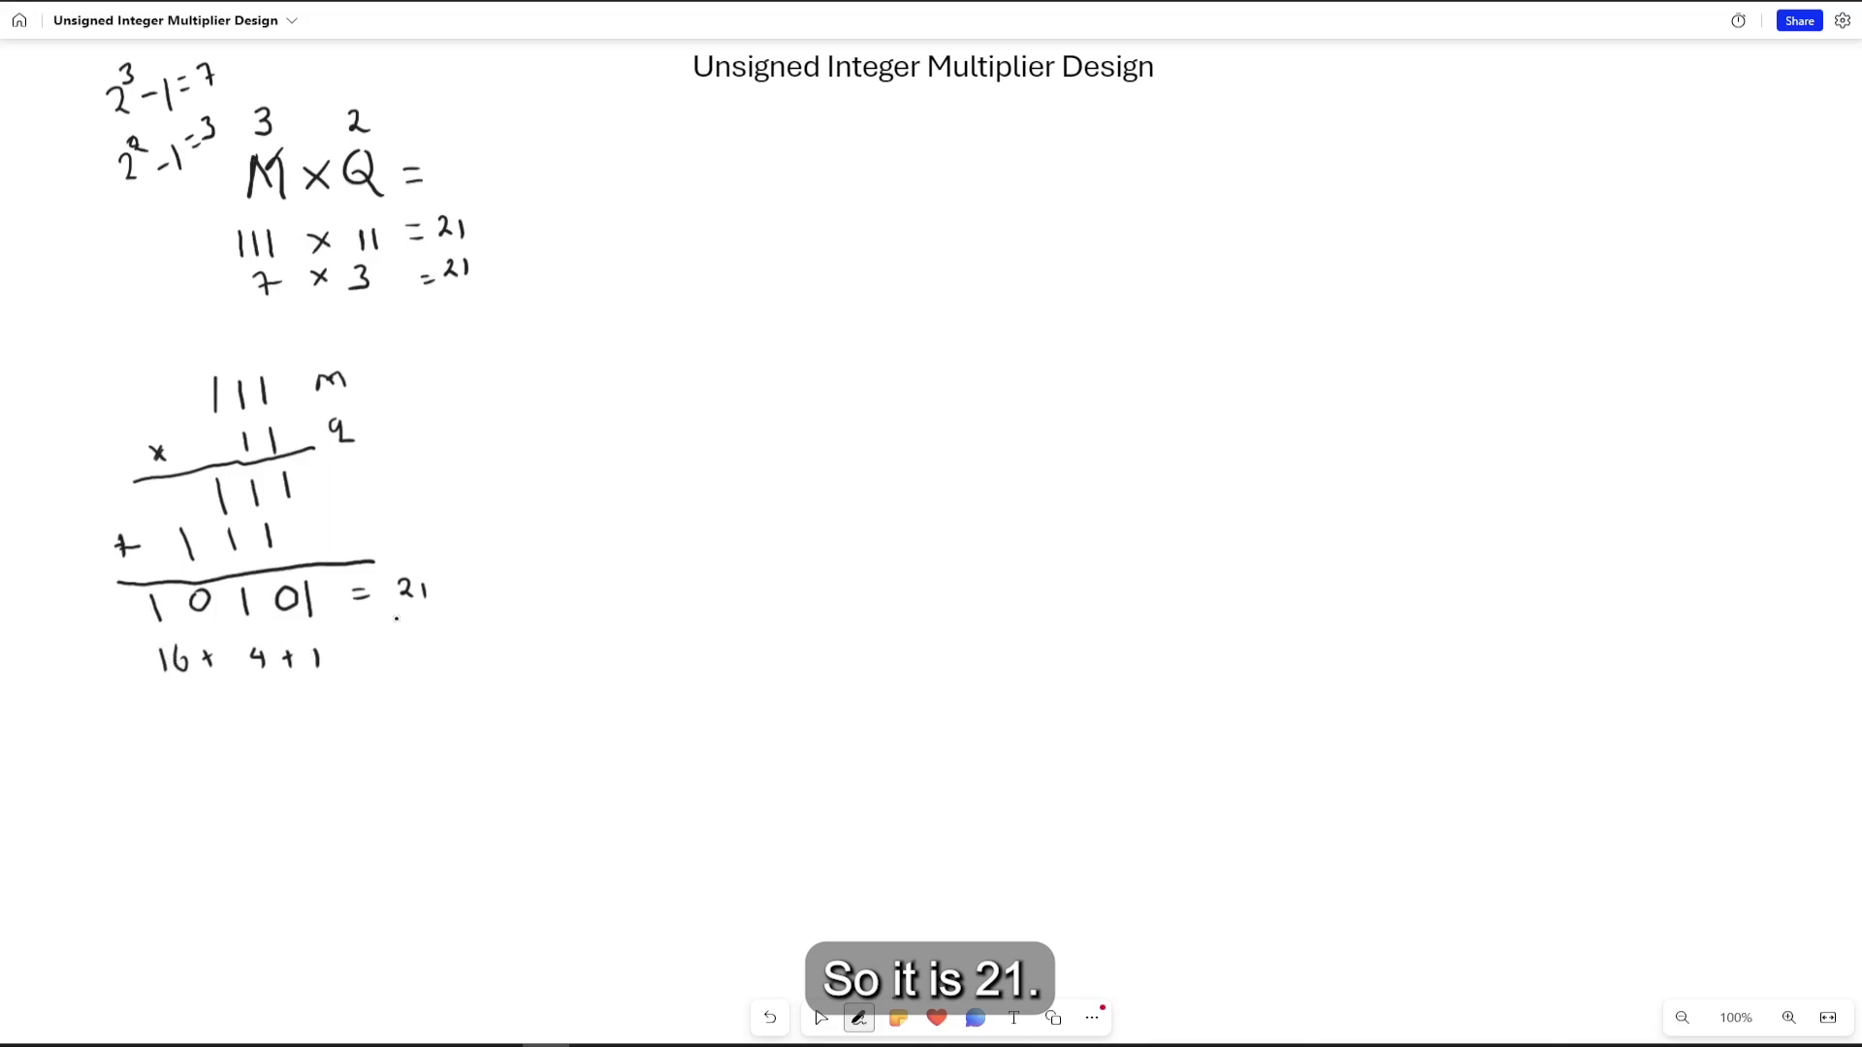
drag(355, 645, 393, 629)
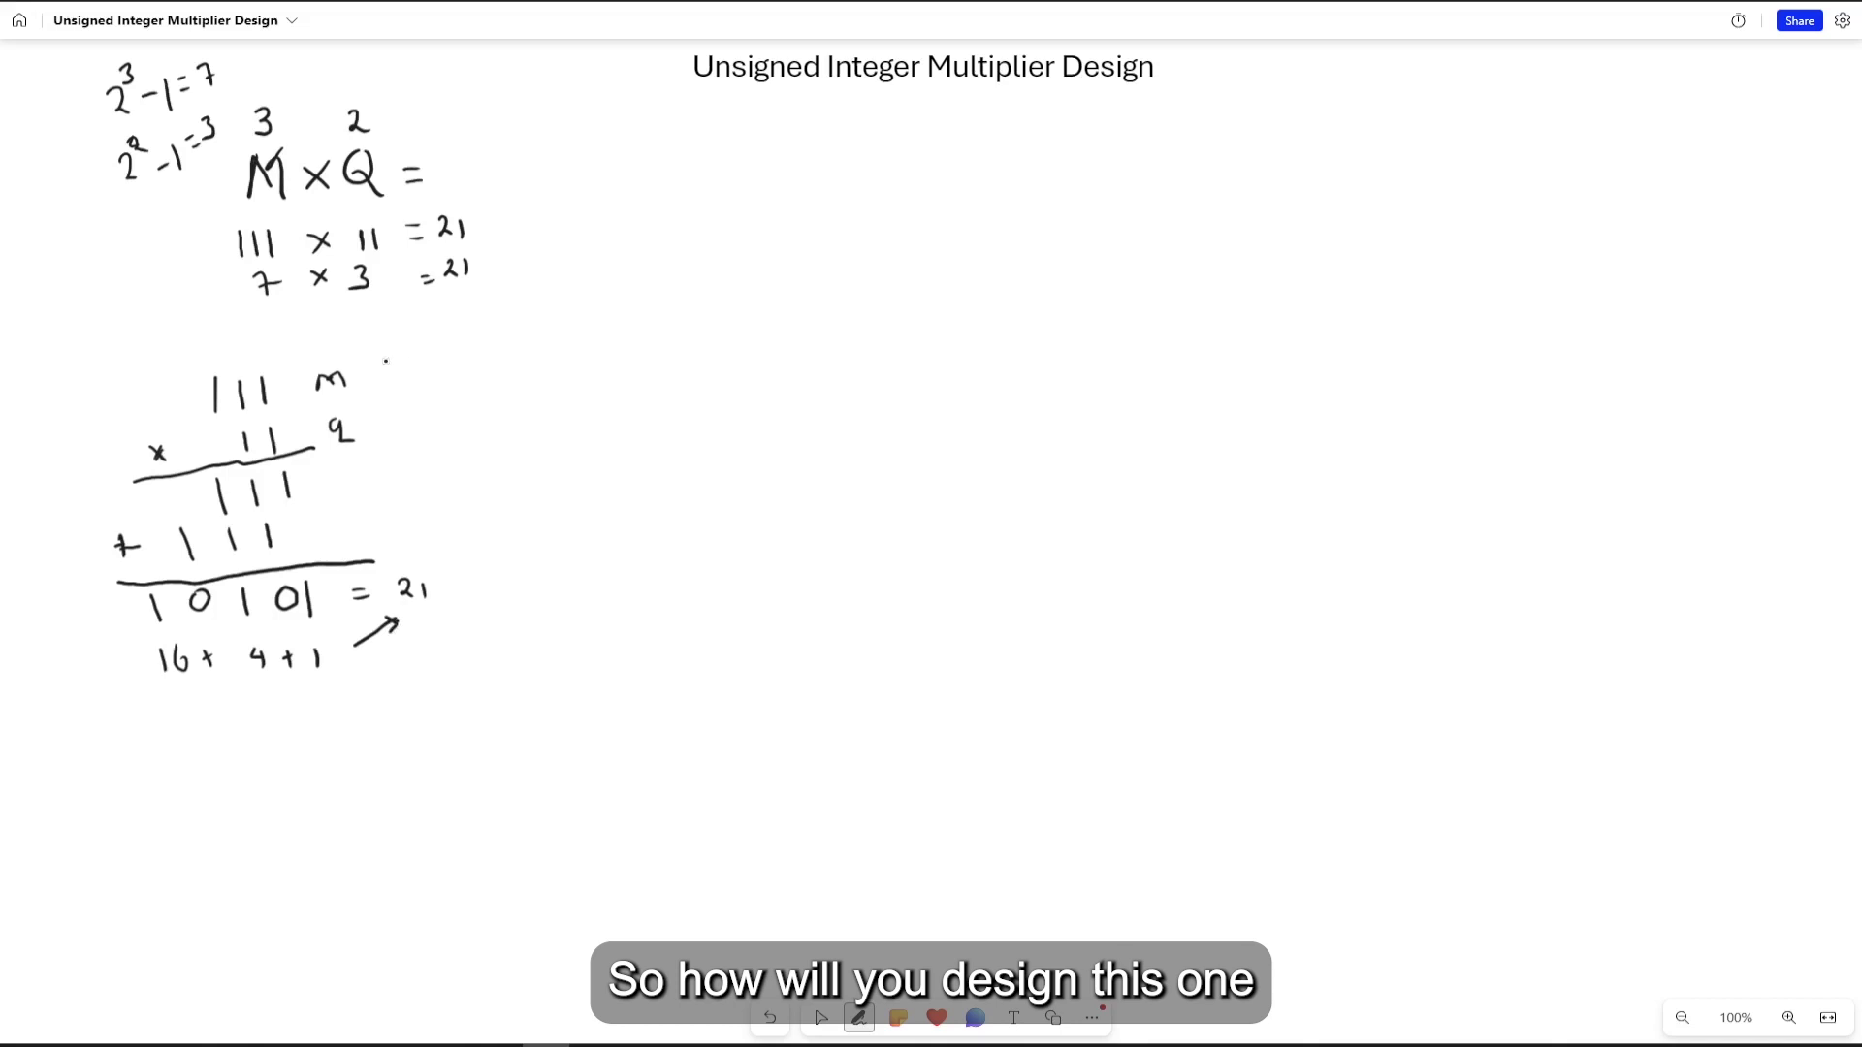
- Draw a large brace beside the whole column multiplication and a small brace labelled RCA beside the partial products
mouse_move(385, 360)
mouse_down()
mouse_move(400, 415)
mouse_move(466, 572)
mouse_move(422, 635)
mouse_up()
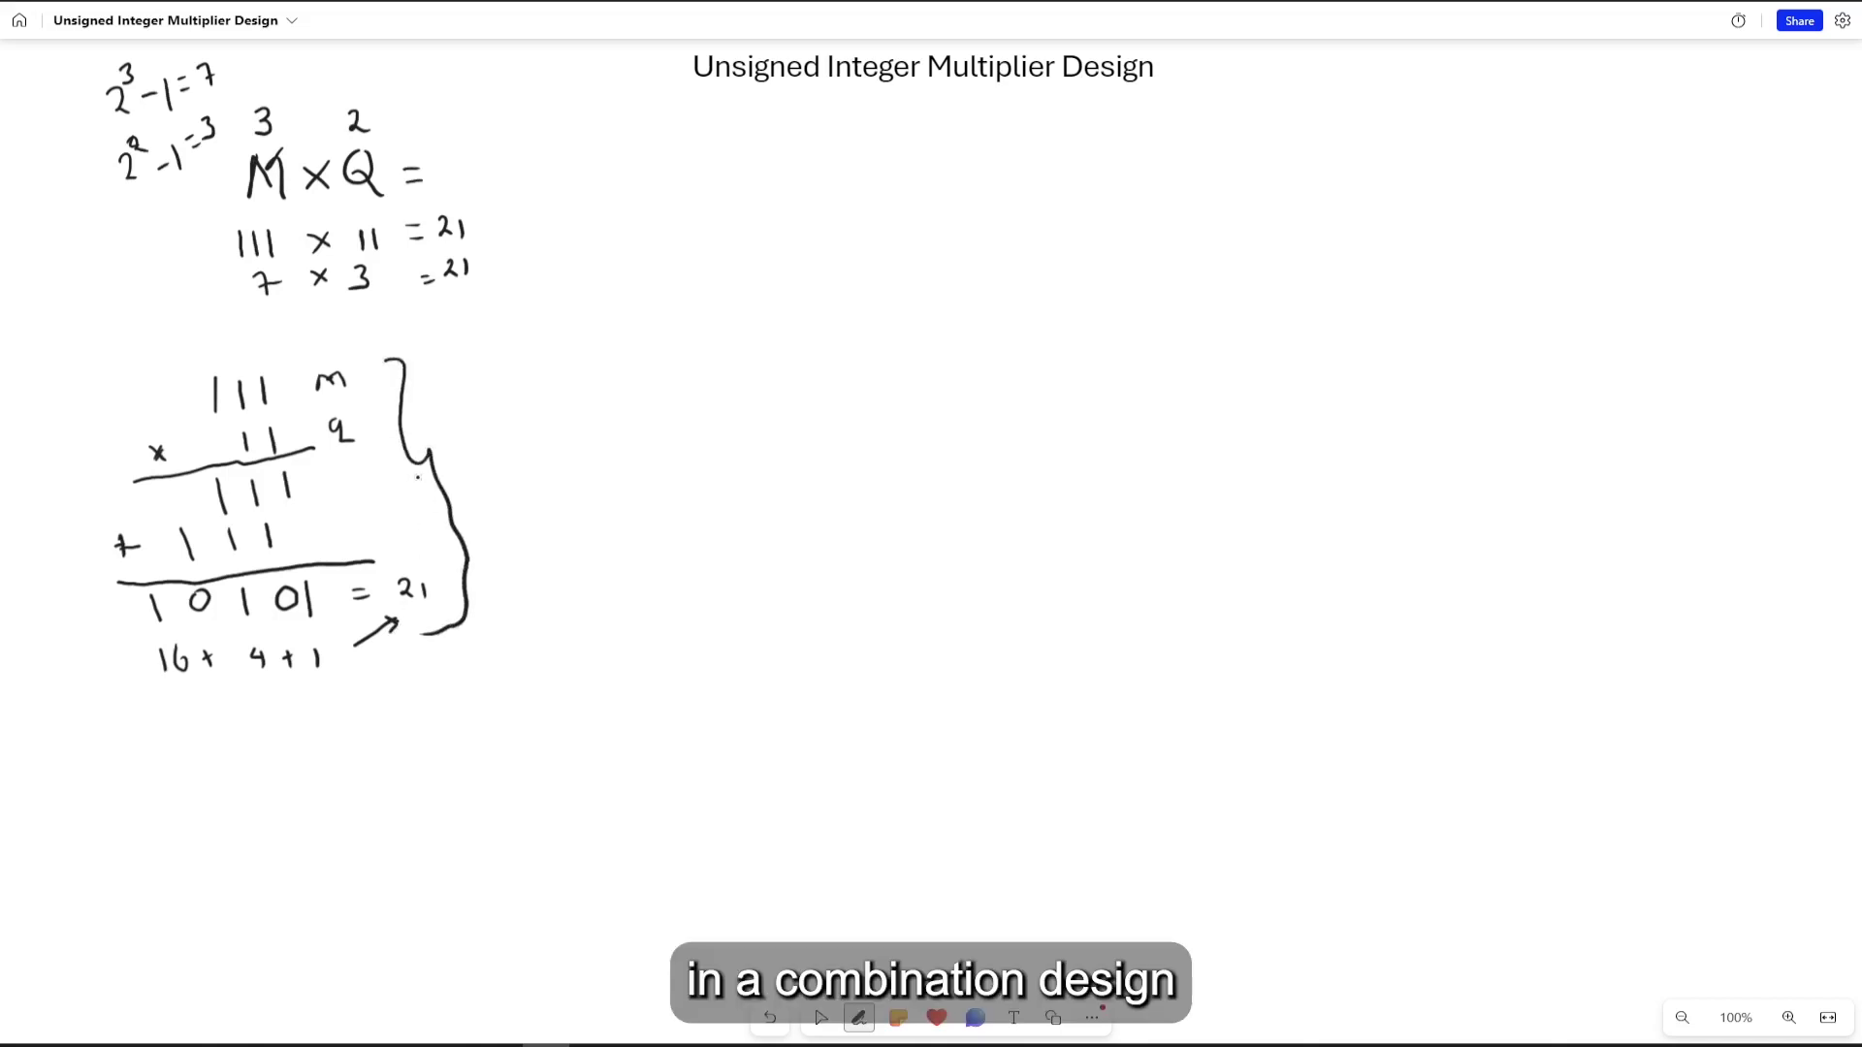
key(Escape)
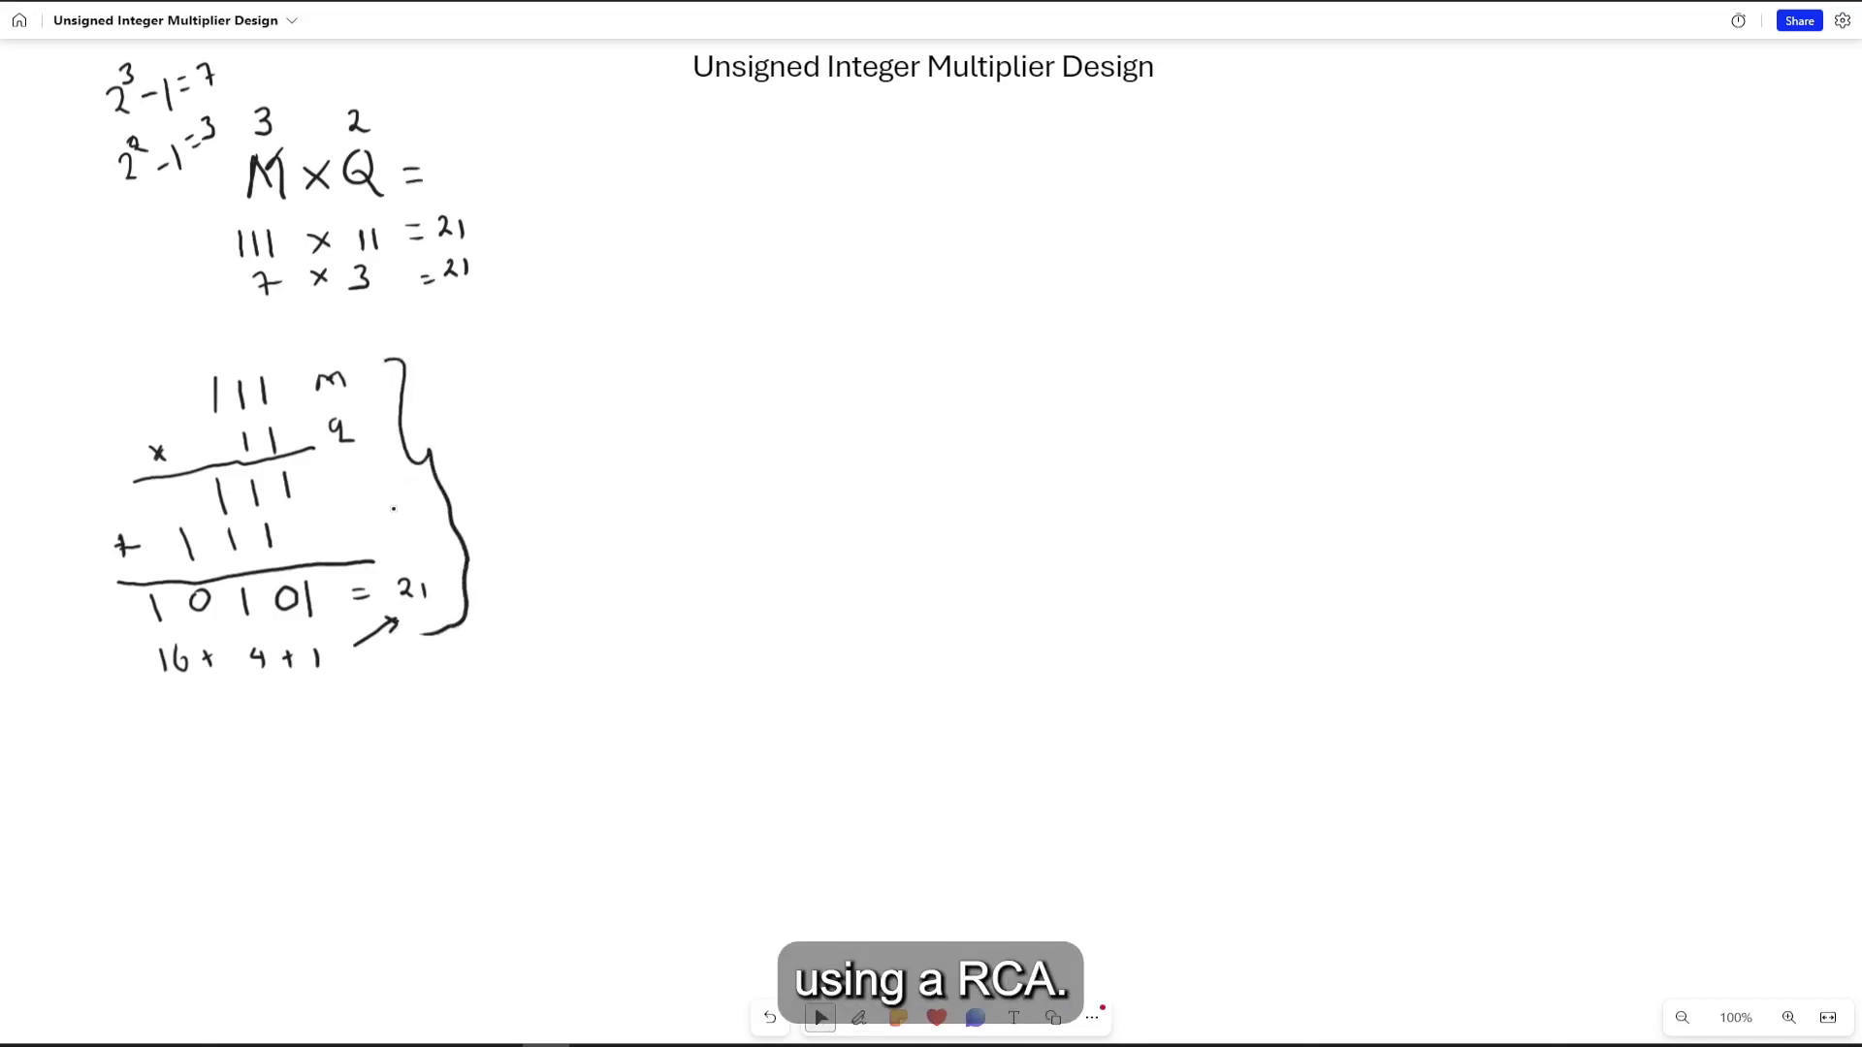
key(p)
key(Escape)
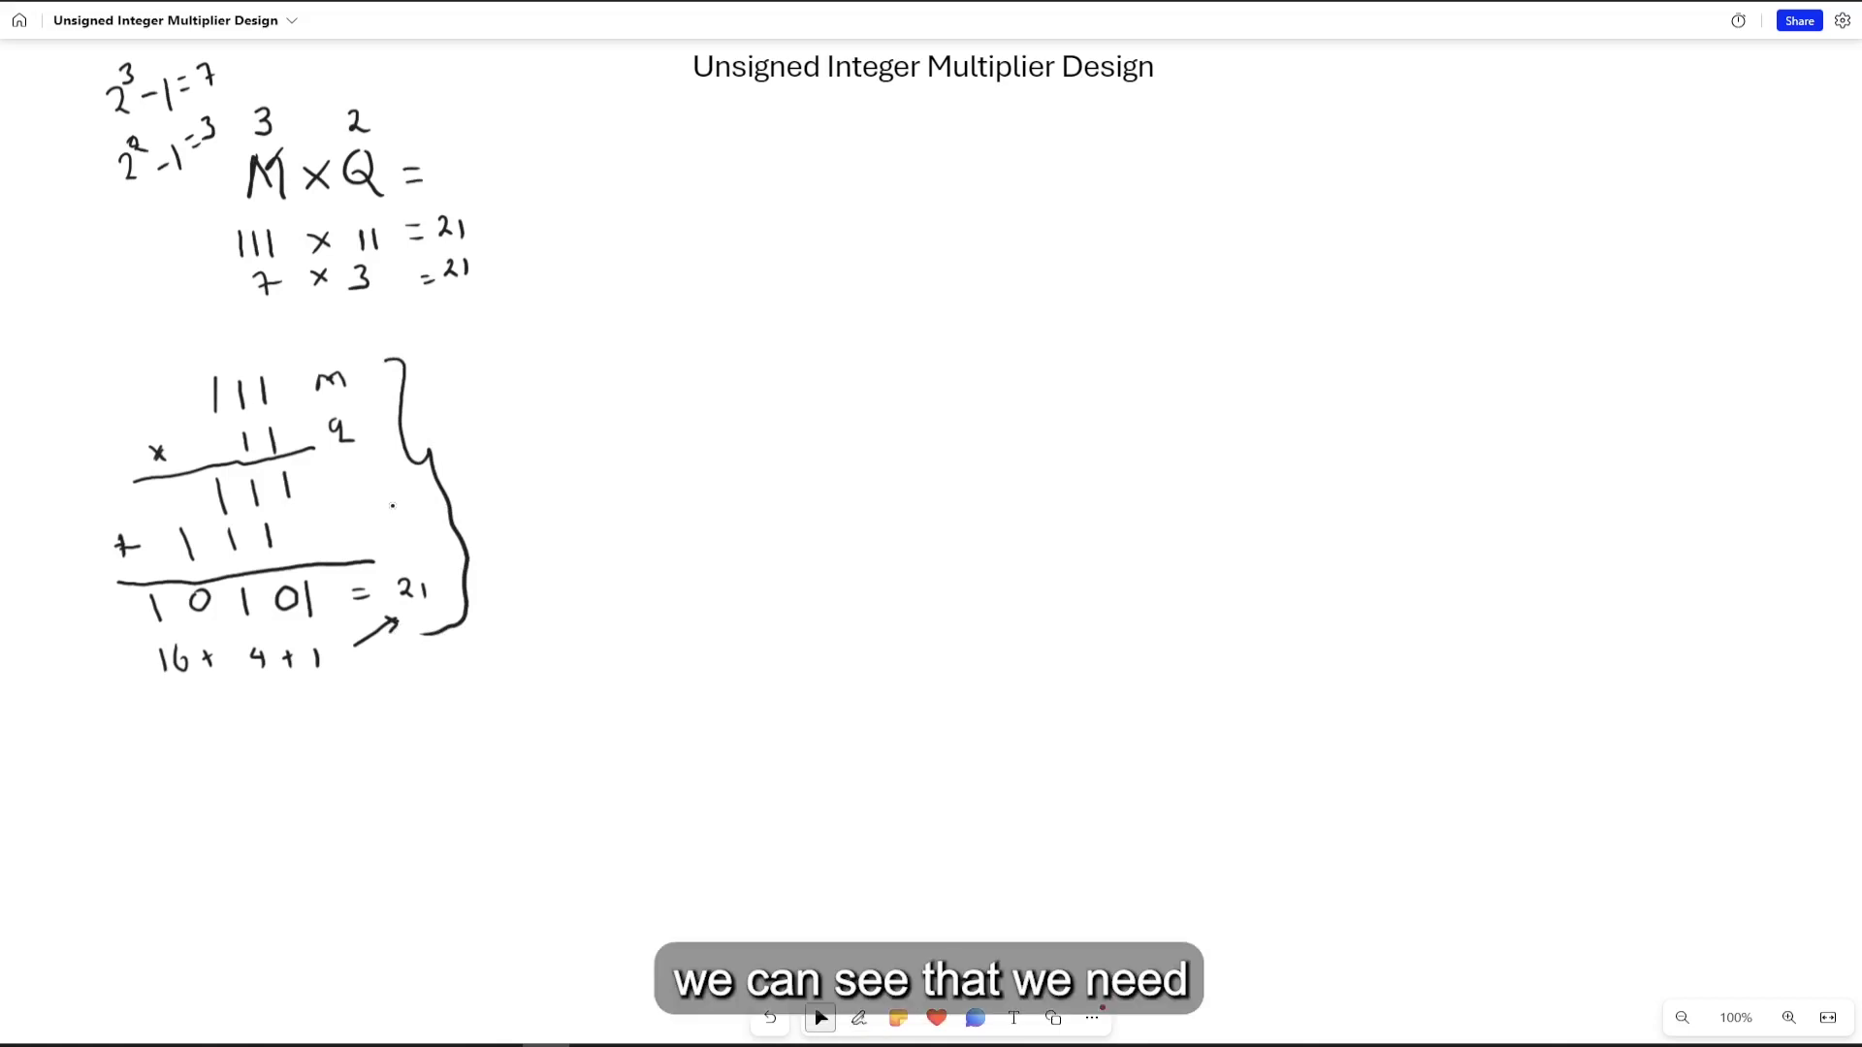
key(p)
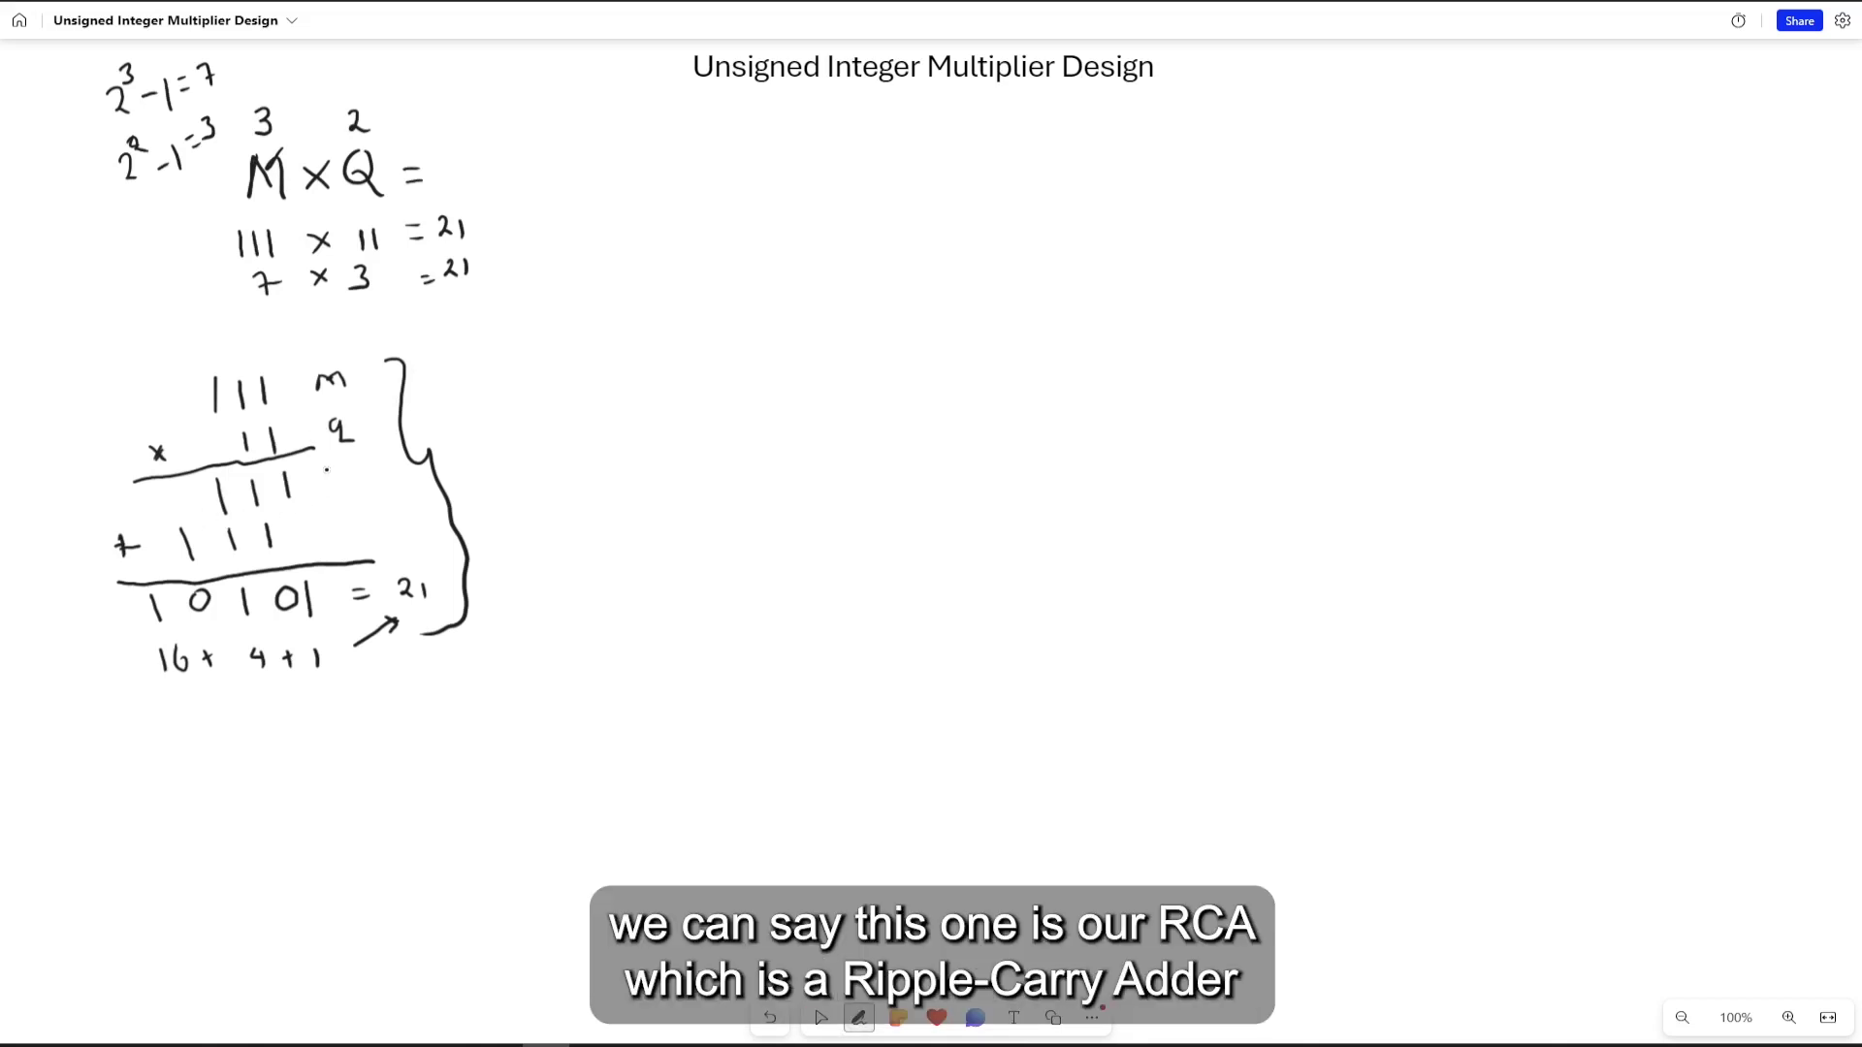
mouse_move(314, 468)
mouse_down()
mouse_move(330, 544)
mouse_move(353, 510)
mouse_move(403, 505)
mouse_up()
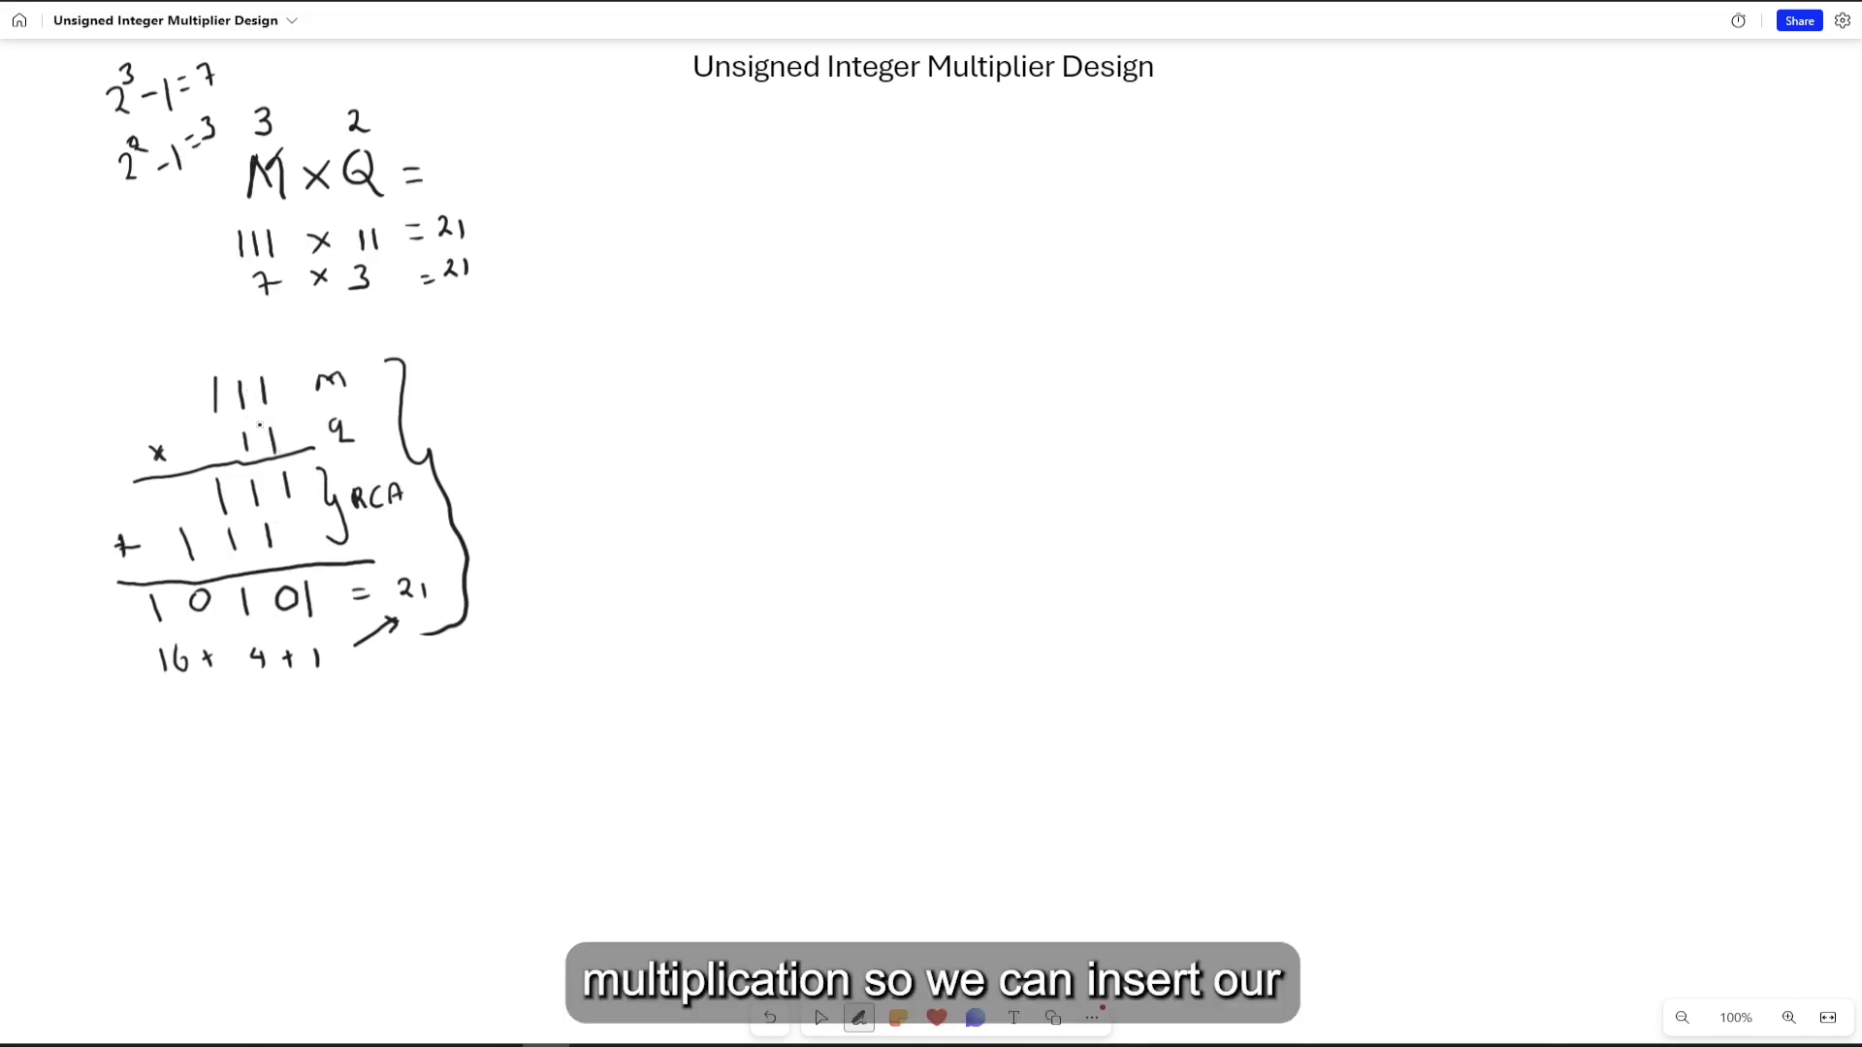
- Paste the prepared sketch of six AND gates and the RCA block, positioning it beside the handwritten calculation
key(ctrl+v)
drag(1242, 490, 1242, 477)
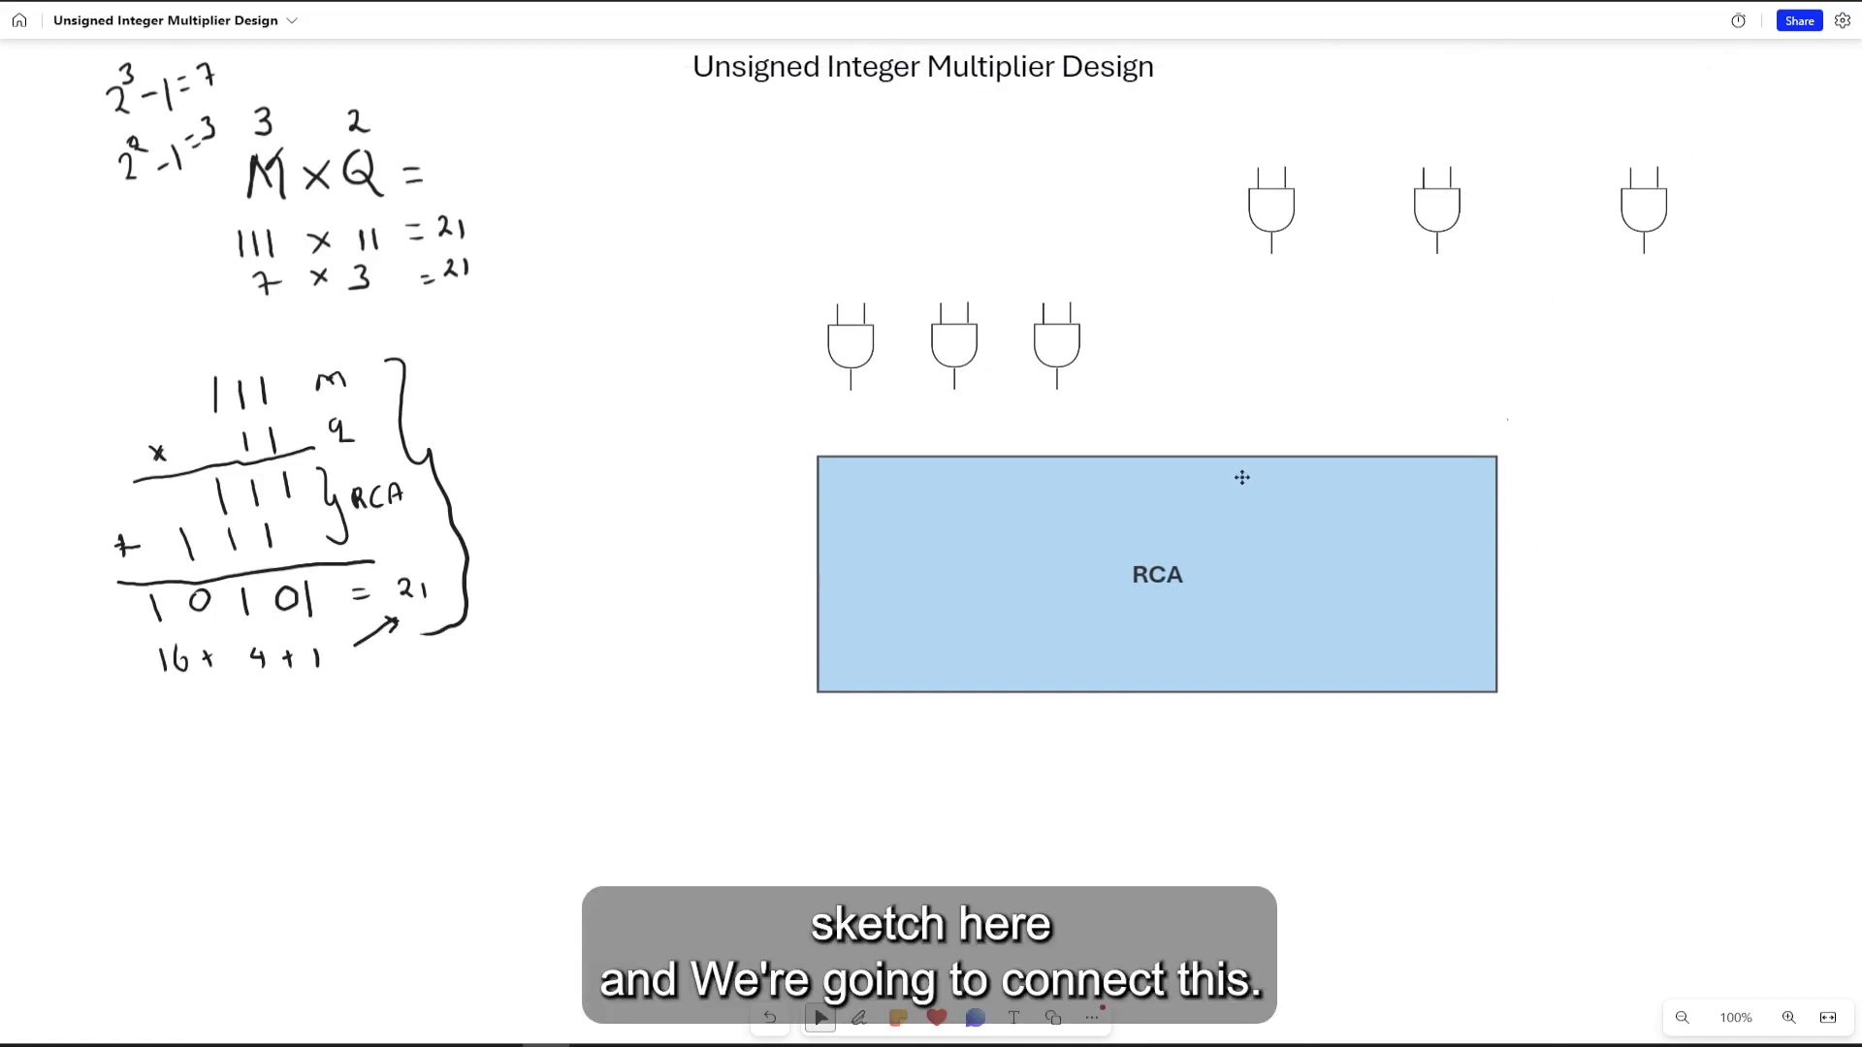
click(1242, 477)
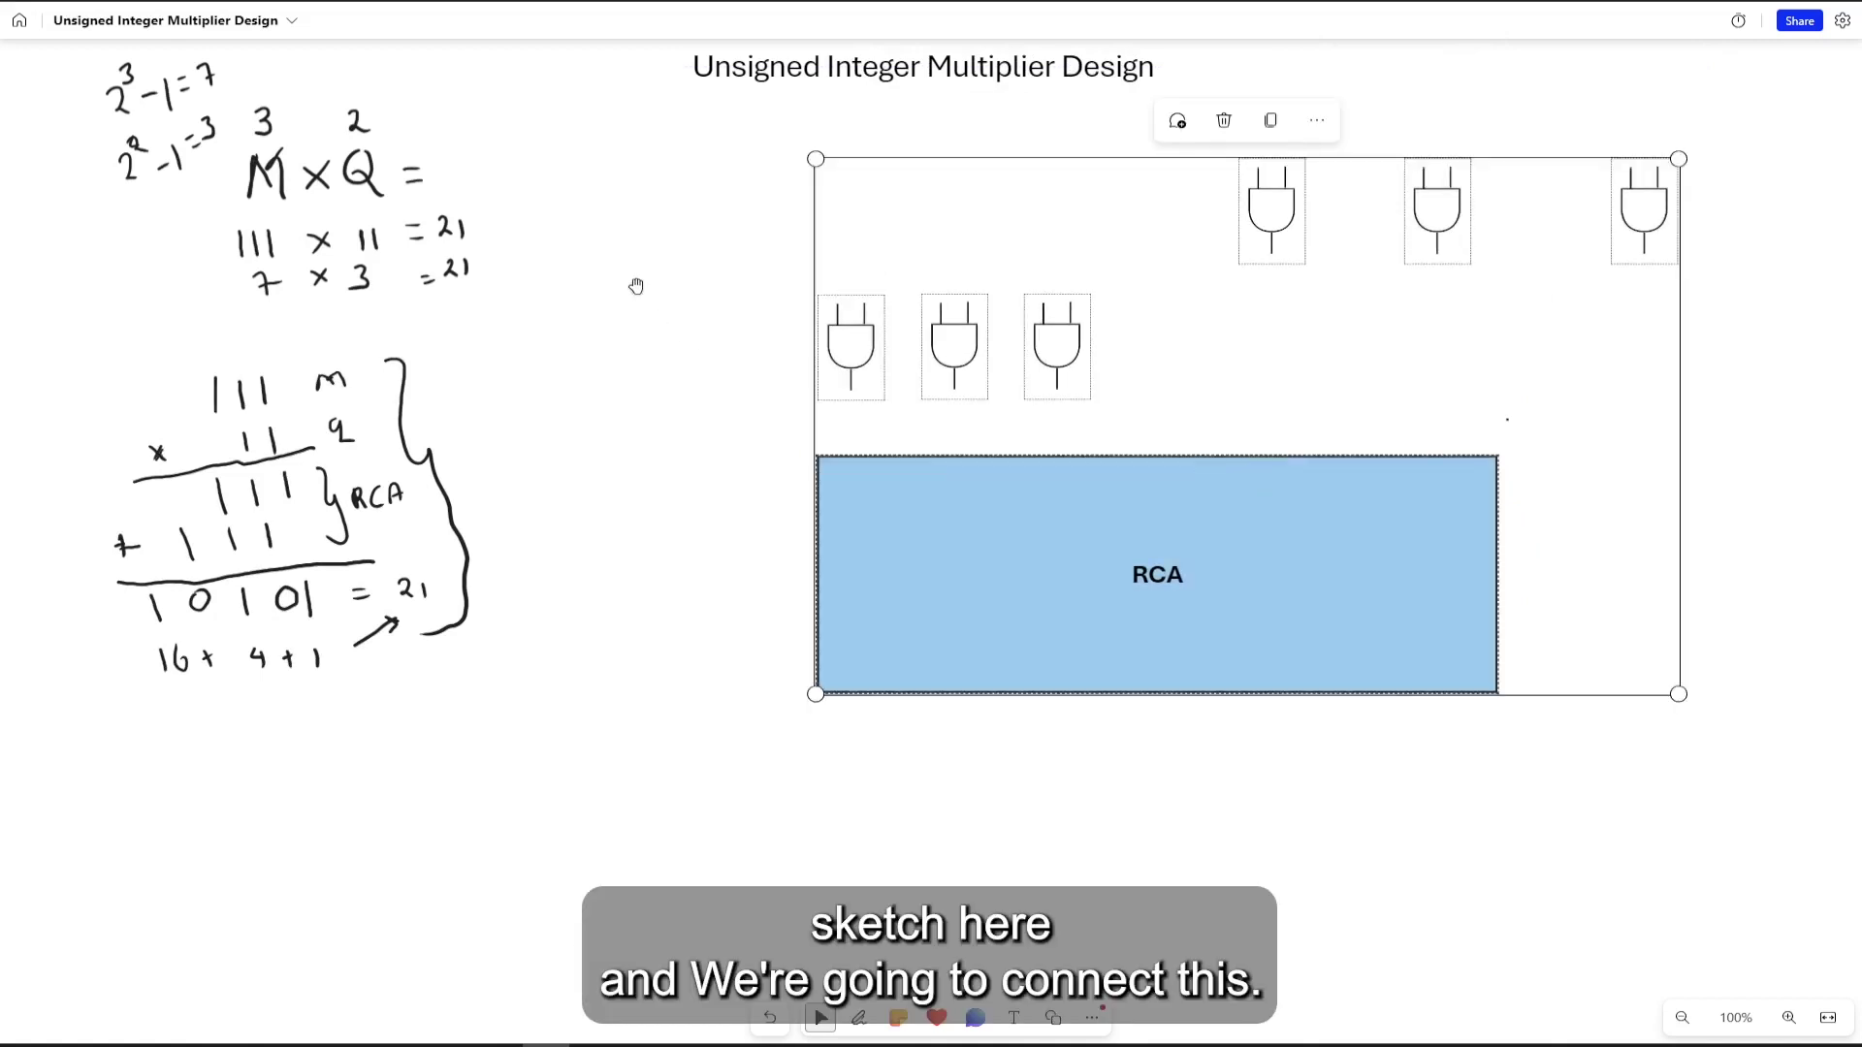
drag(1216, 317, 1213, 320)
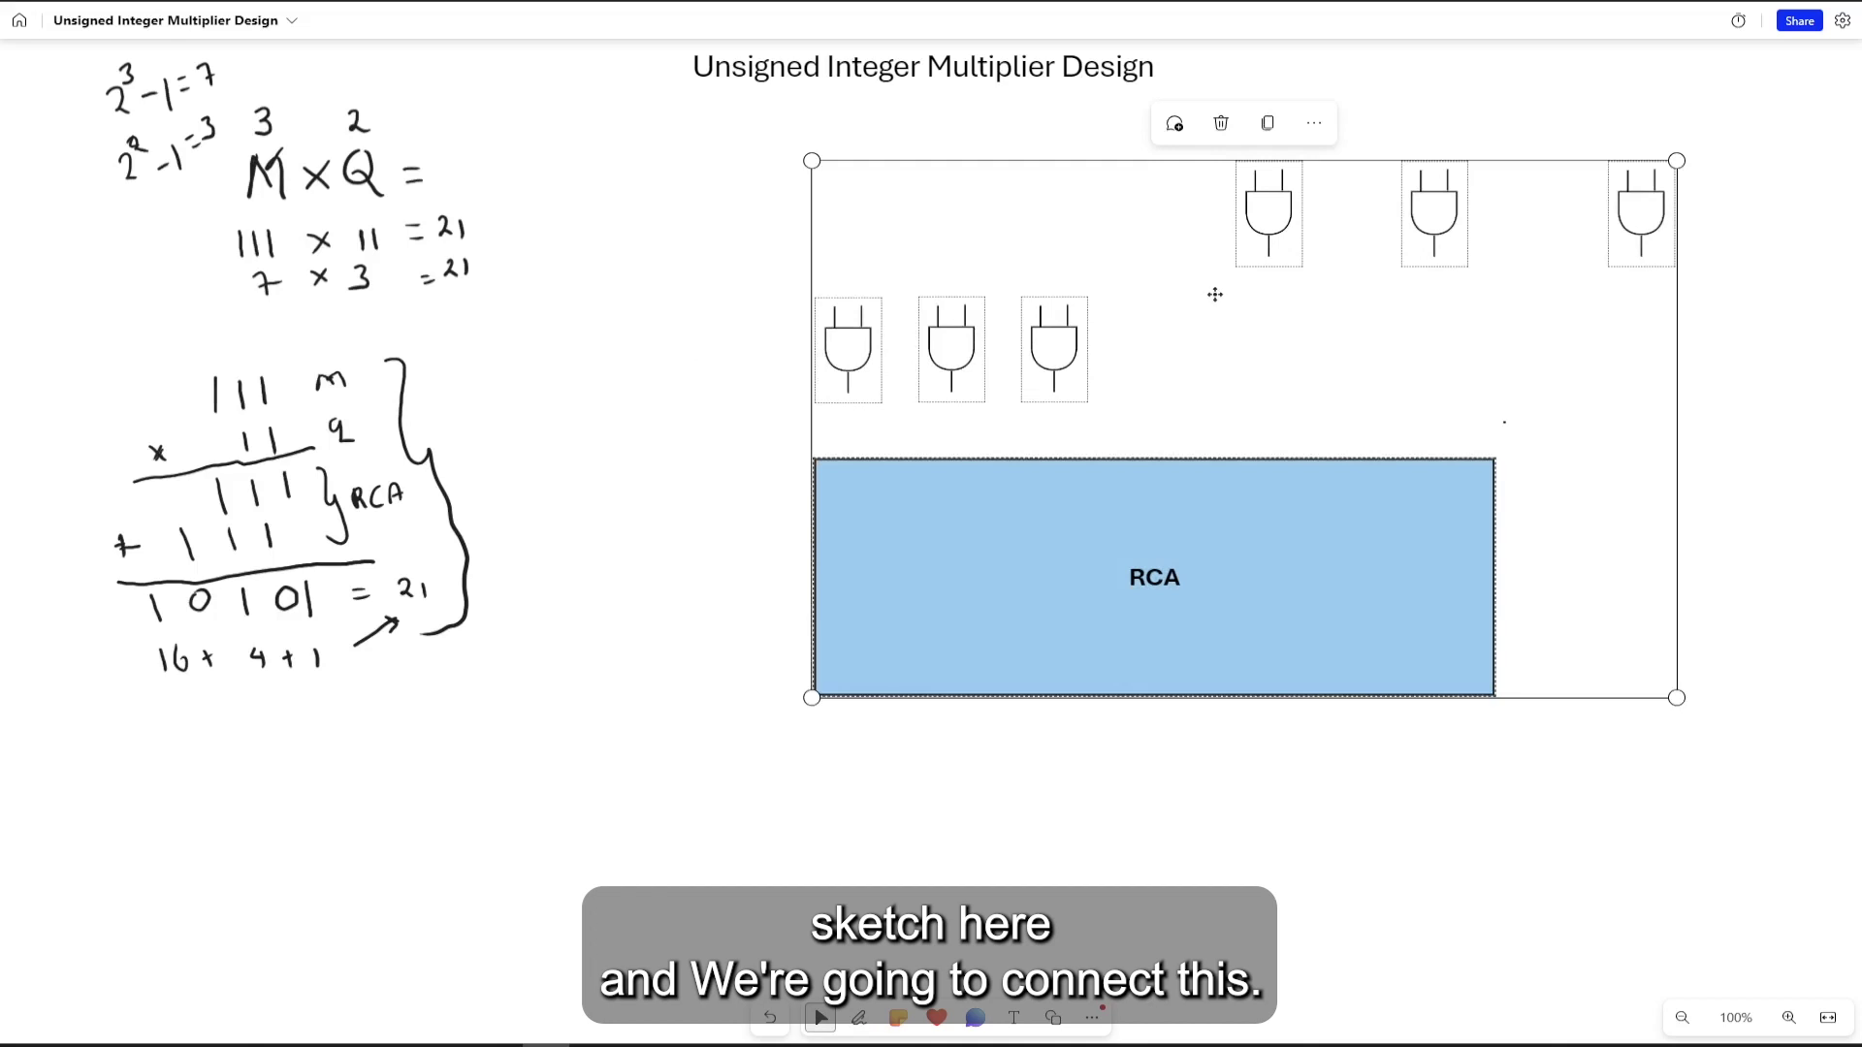
- Handwrite the labels Q0 and M0 and draw wires from them to the two inputs of the rightmost AND gate
key(ctrl+alt+d)
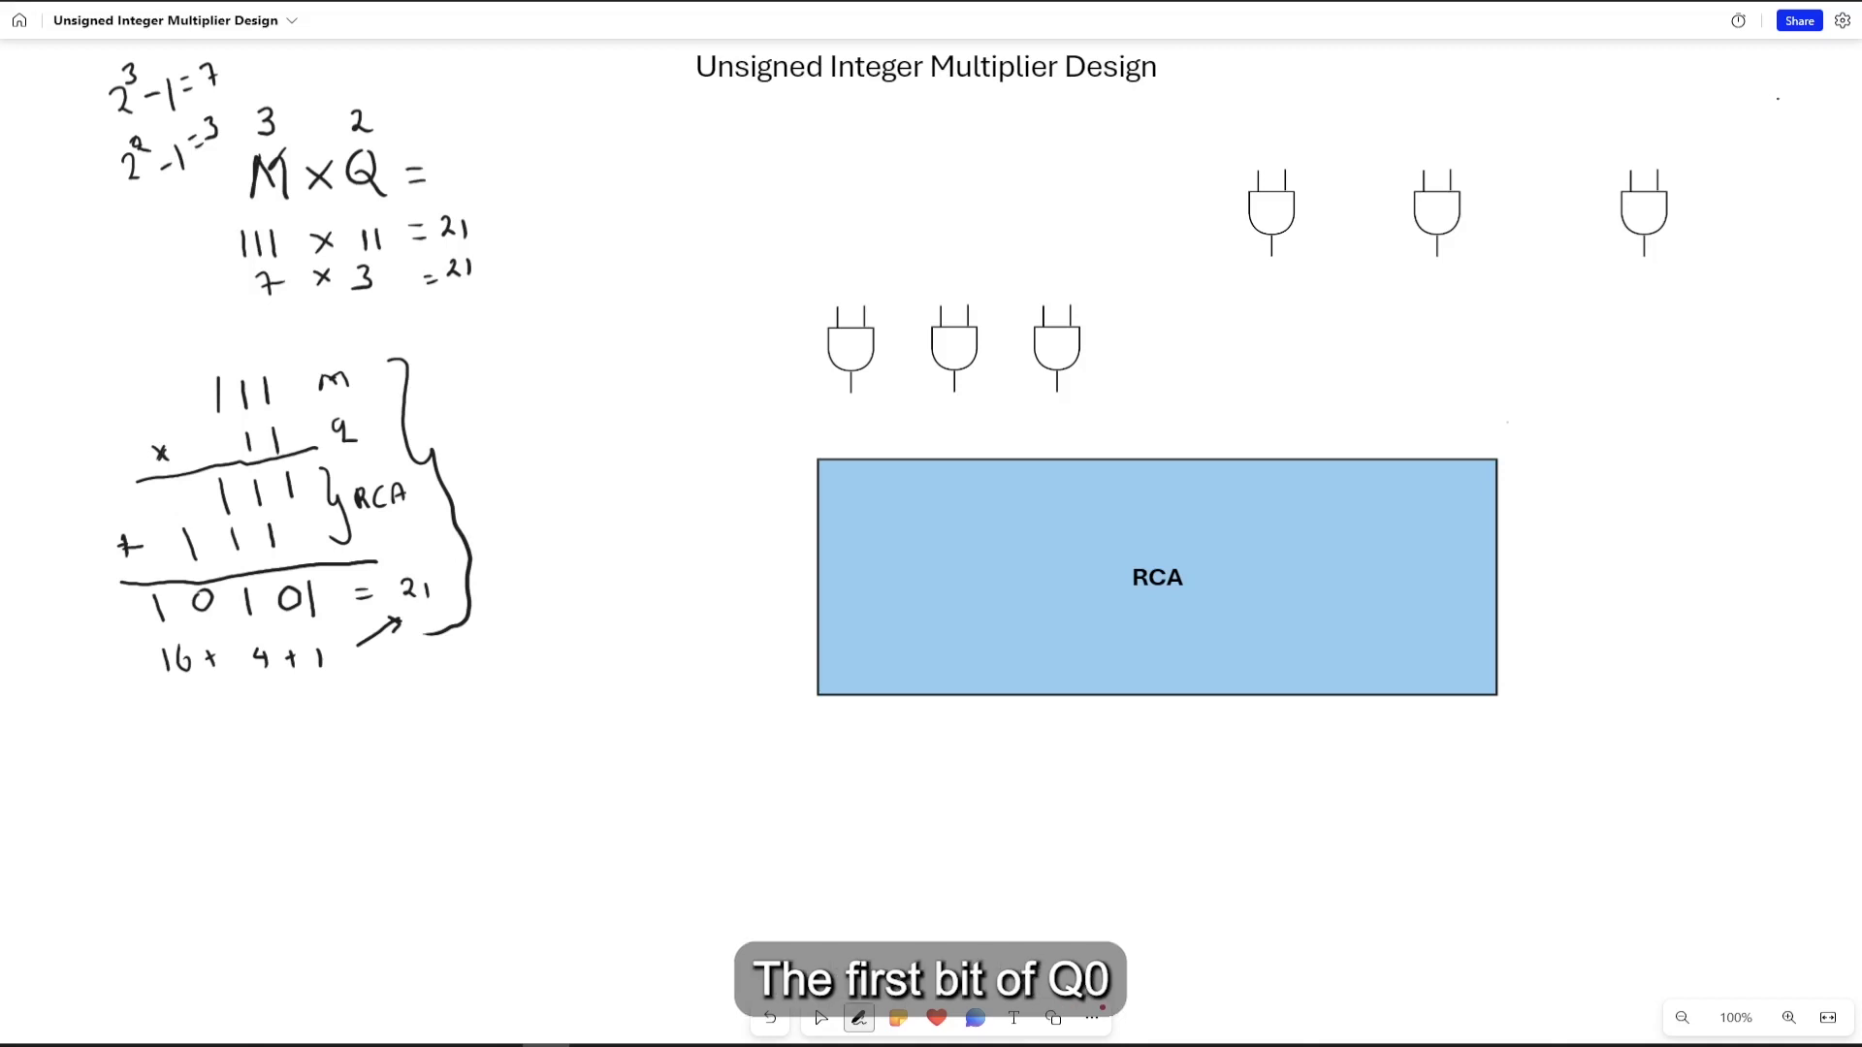
mouse_move(1779, 98)
mouse_down()
mouse_move(1775, 129)
mouse_move(1792, 101)
mouse_move(1784, 143)
mouse_move(1801, 135)
mouse_up()
drag(1747, 118, 1654, 161)
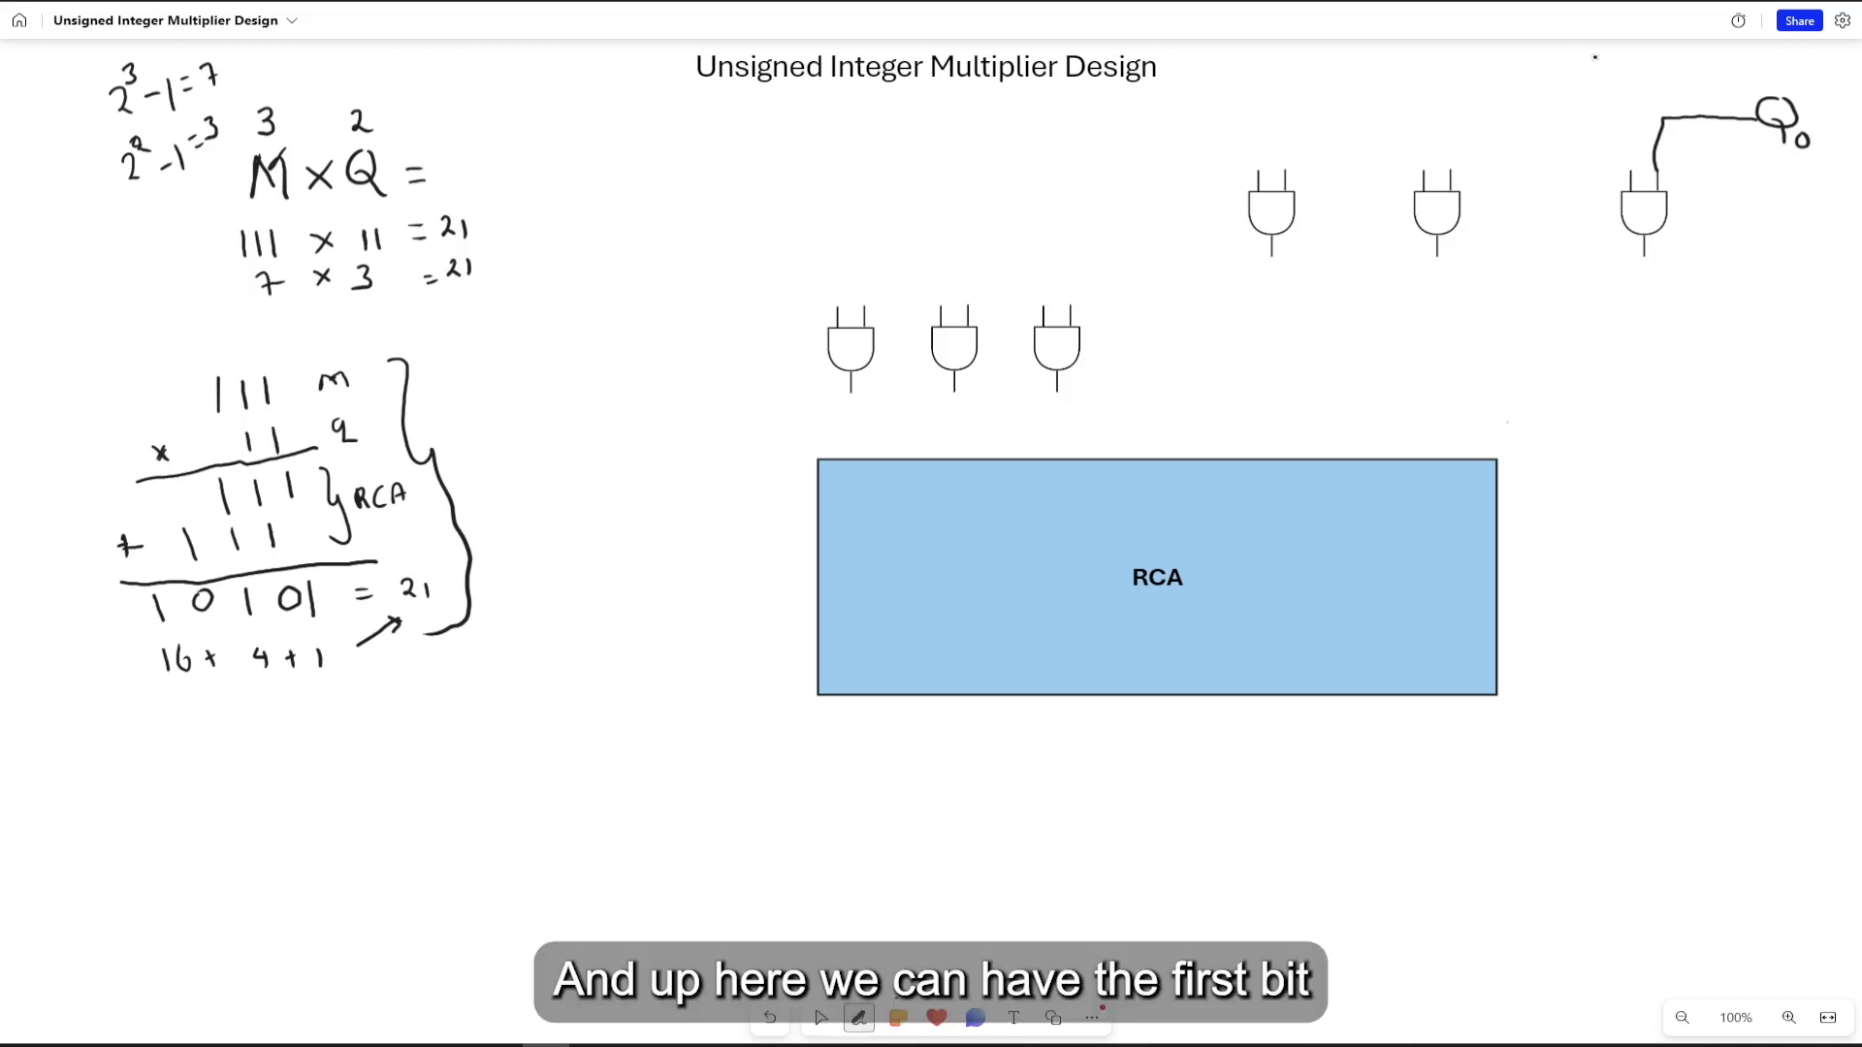
mouse_move(1595, 56)
mouse_down()
mouse_move(1578, 81)
mouse_move(1609, 83)
mouse_move(1614, 56)
mouse_move(1611, 84)
mouse_move(1624, 70)
mouse_move(1615, 163)
mouse_move(1632, 173)
mouse_up()
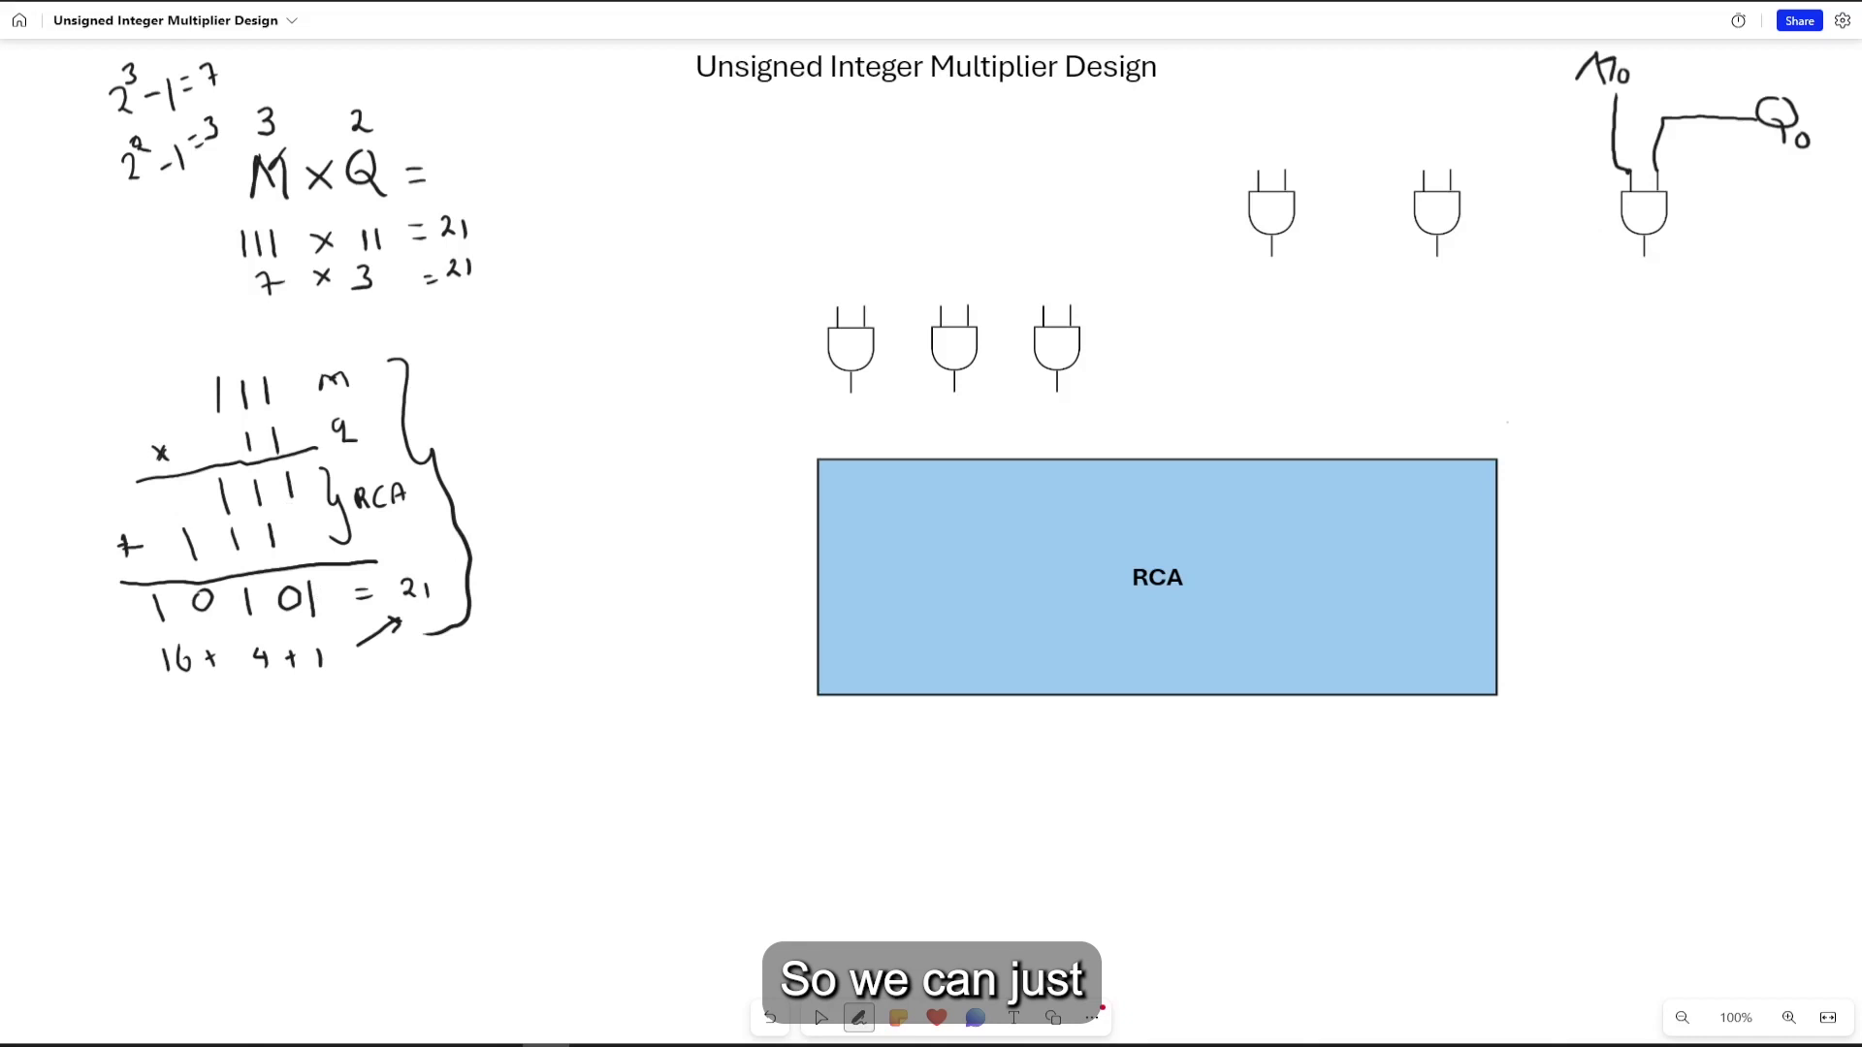
- Draw a straight line from the rightmost AND gate's output down past the RCA block and label its end P0
mouse_move(1644, 257)
mouse_down()
mouse_move(1623, 519)
mouse_move(1644, 747)
mouse_up()
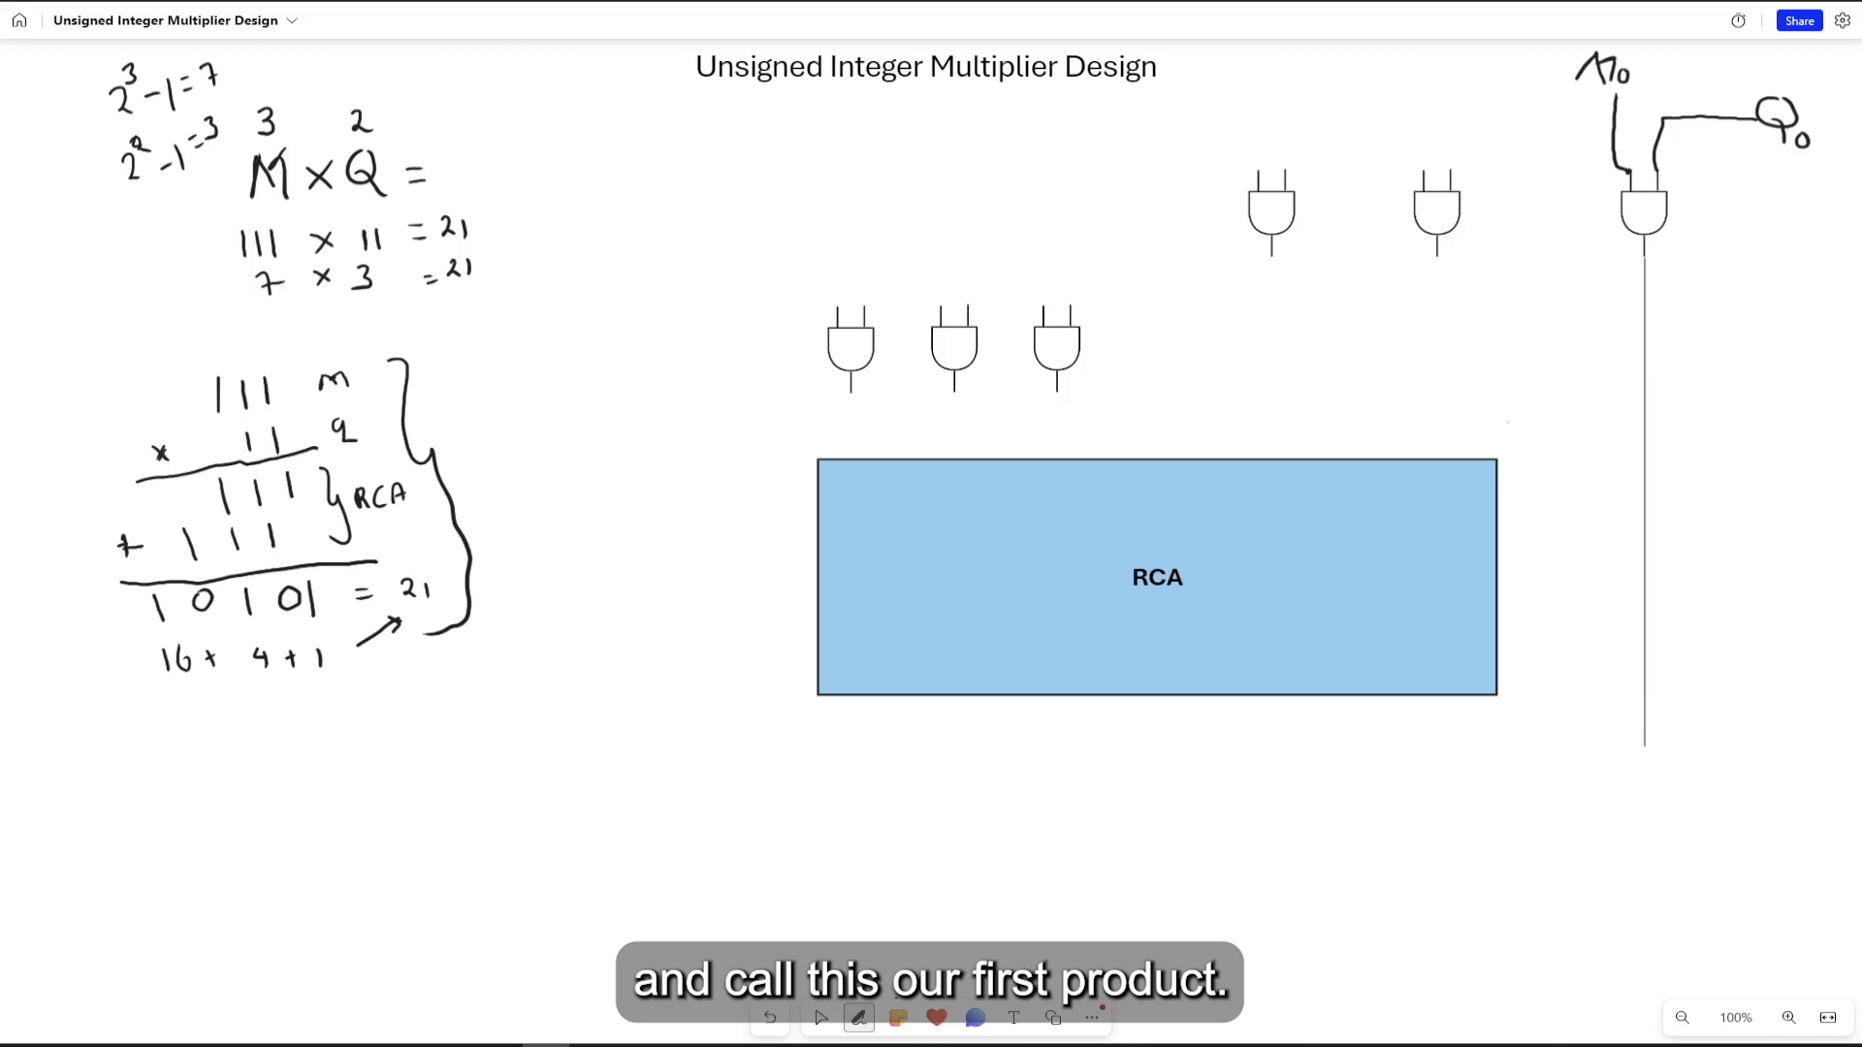
mouse_move(1634, 773)
mouse_down()
mouse_move(1634, 822)
mouse_move(1637, 795)
mouse_move(1662, 820)
mouse_move(1659, 804)
mouse_up()
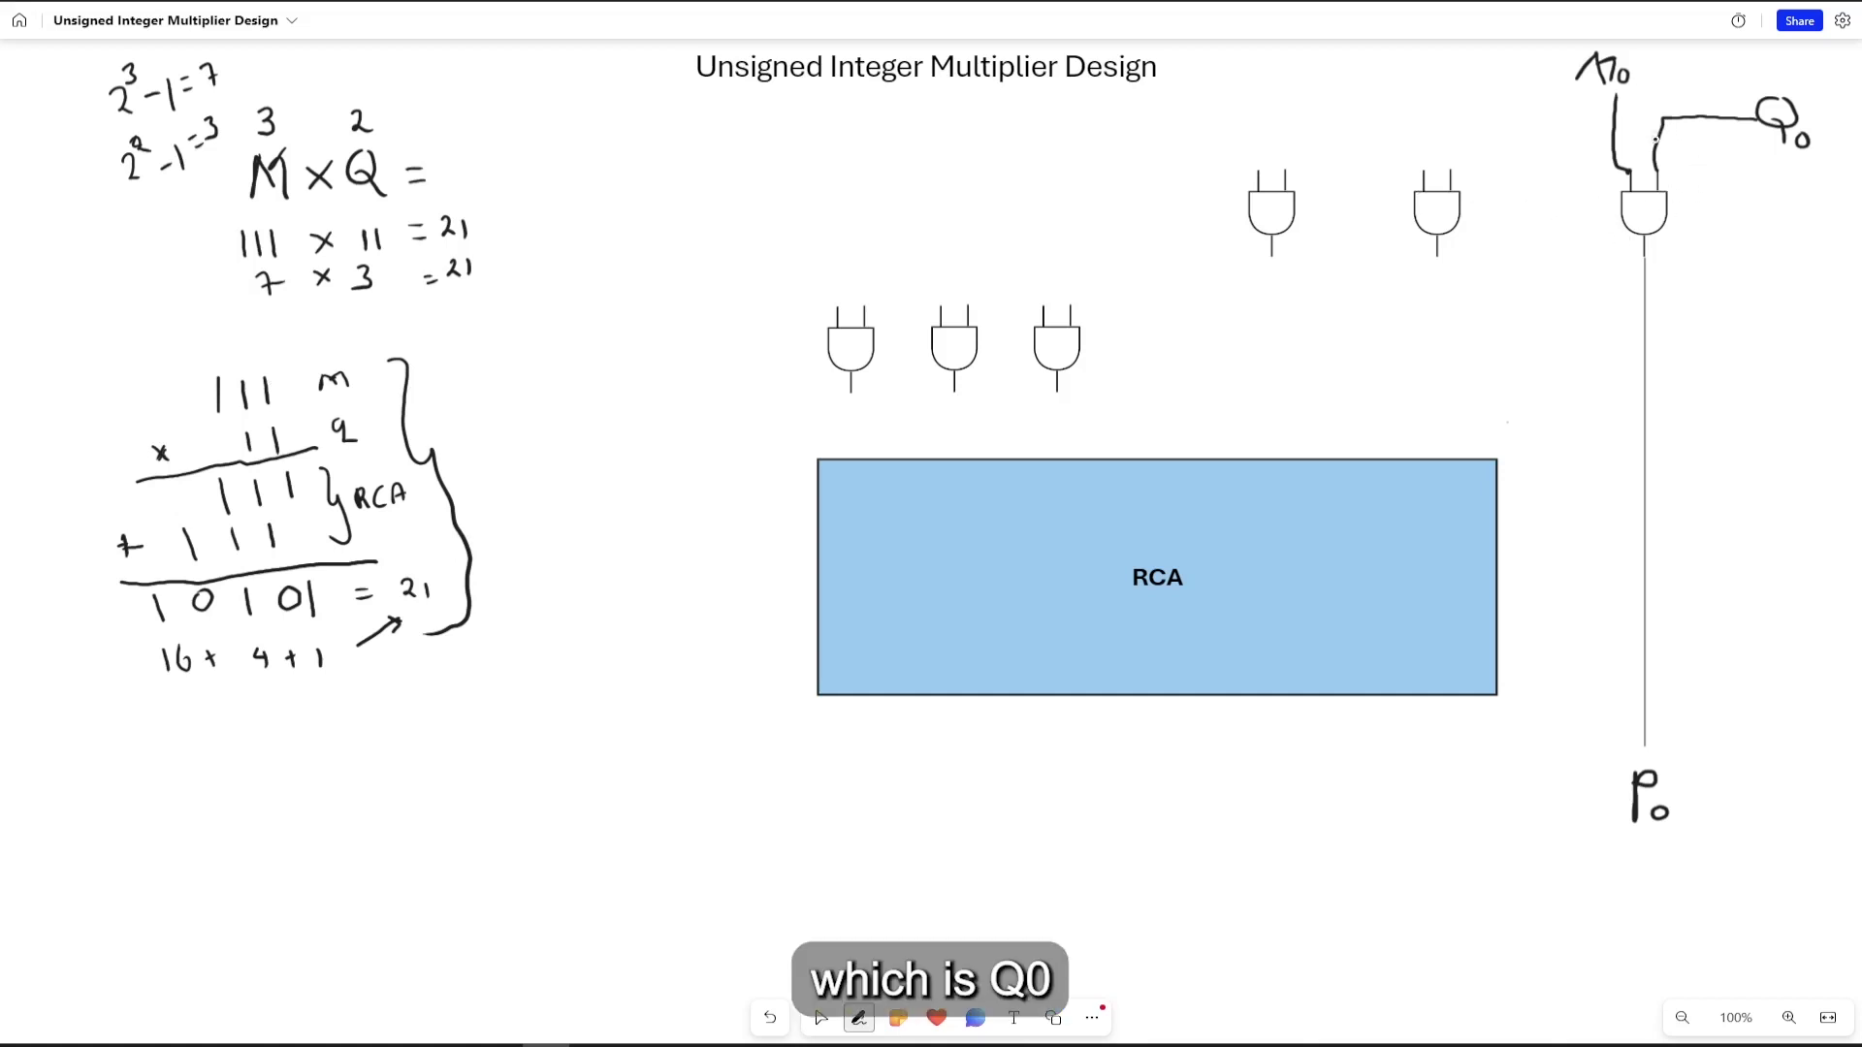
- Wire Q0 and a new input label M1 to the middle upper AND gate, and run its output straight down to the RCA
mouse_move(1657, 144)
mouse_down()
mouse_move(1498, 135)
mouse_move(1449, 141)
mouse_move(1449, 160)
mouse_up()
drag(1394, 82, 1434, 62)
mouse_move(1425, 63)
mouse_down()
mouse_move(1441, 97)
mouse_move(1417, 165)
mouse_up()
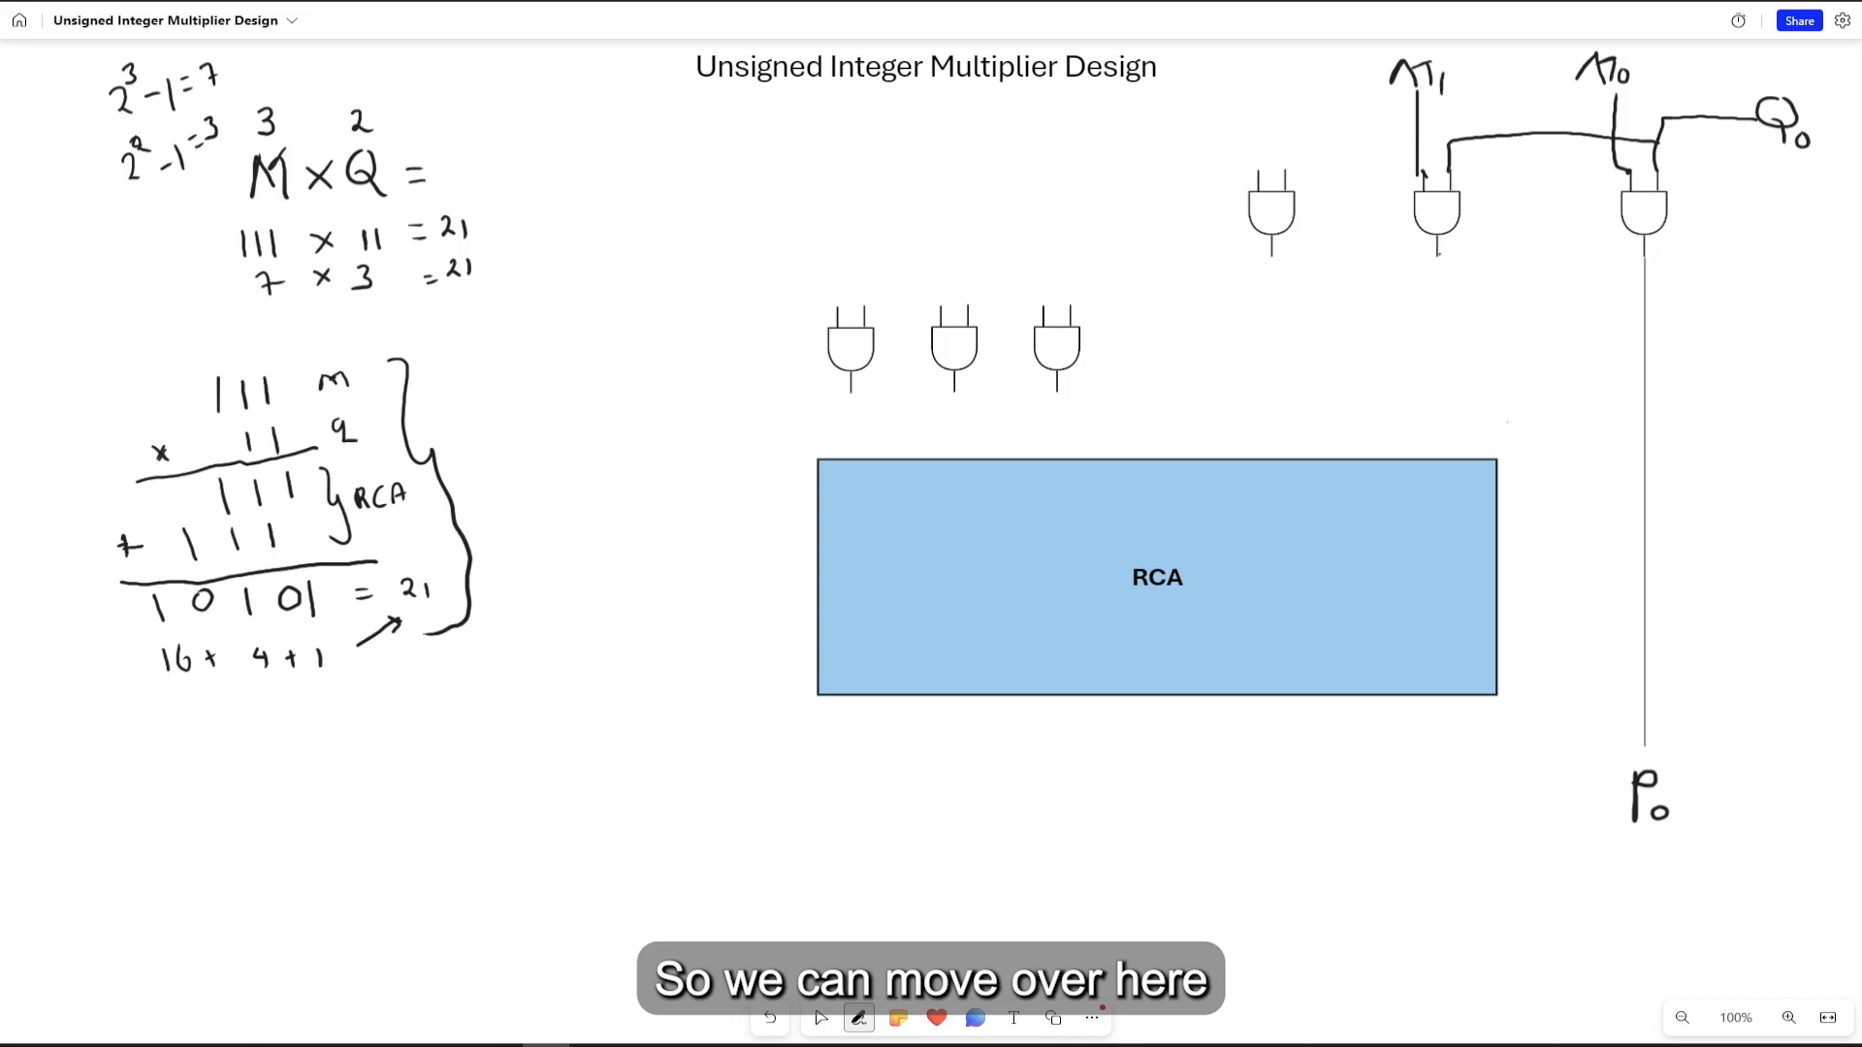
drag(1438, 254, 1440, 440)
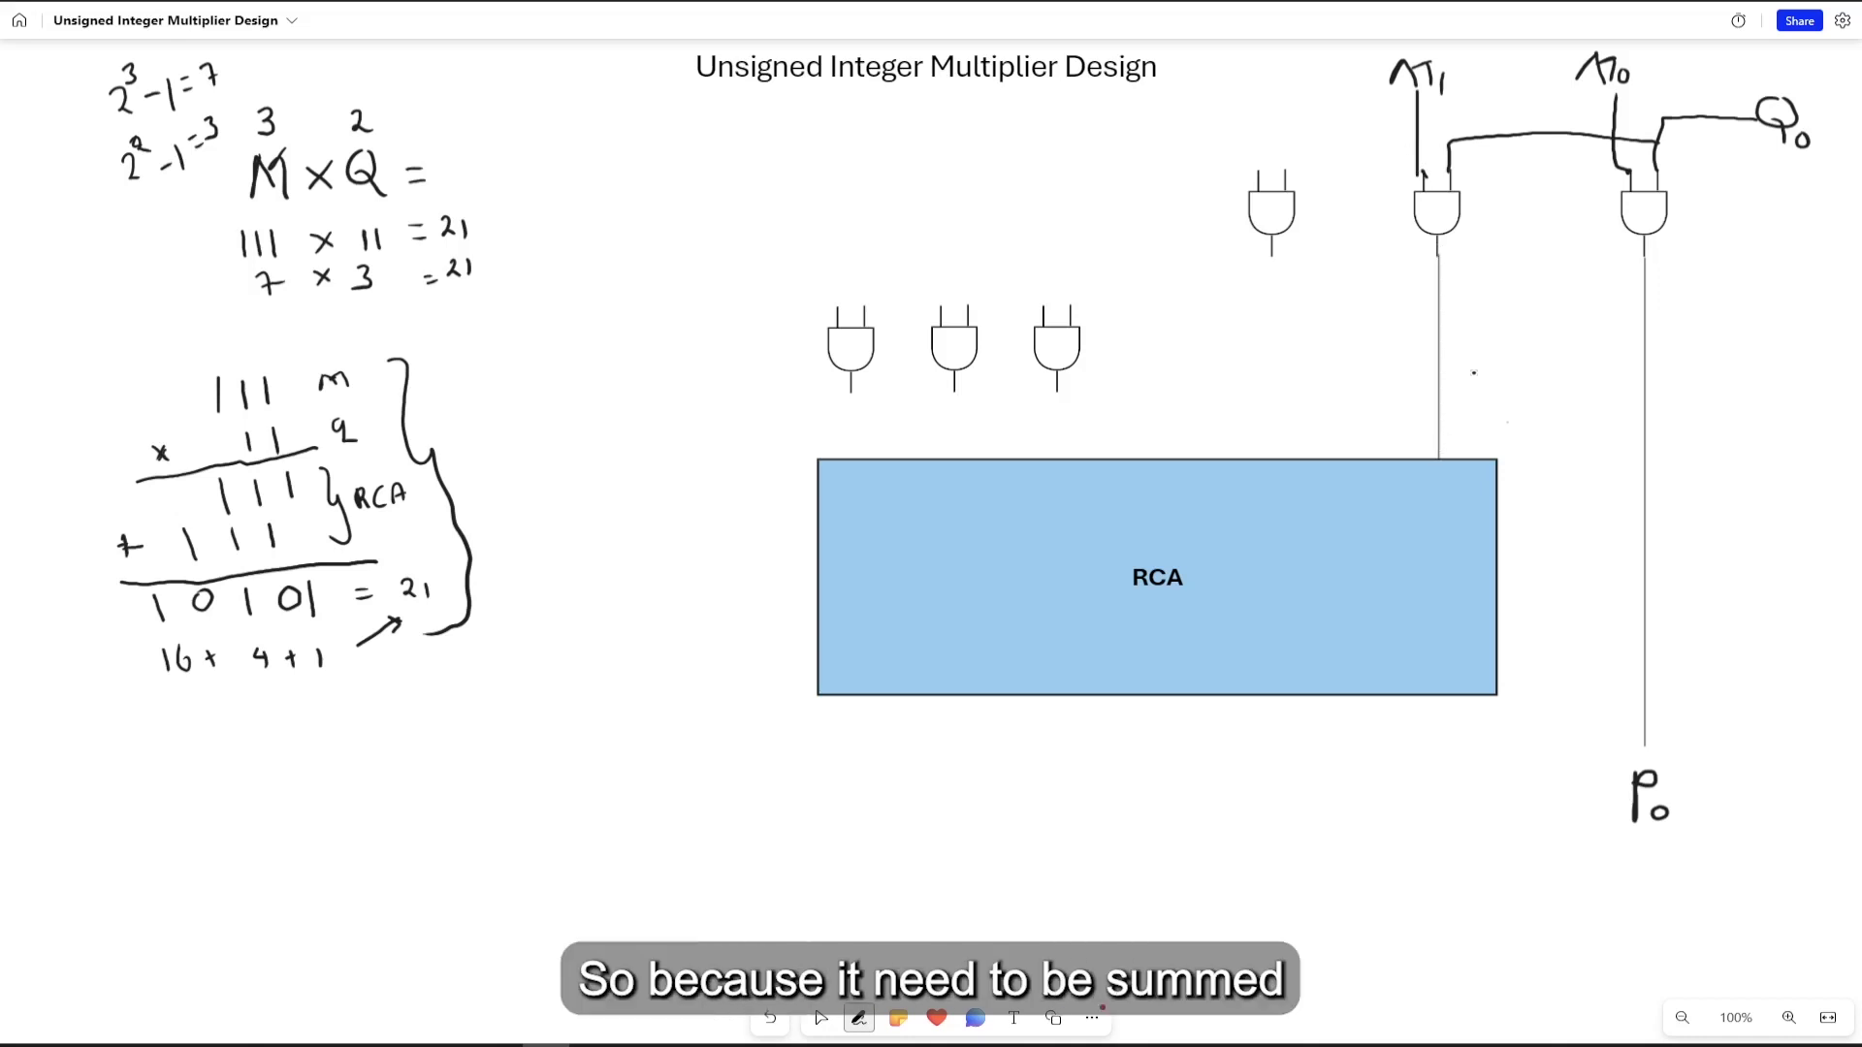
- Wire Q0 and a new M2 label to the third upper AND gate, running its output to the RCA beside the other line marked Y
mouse_move(1437, 136)
mouse_down()
mouse_move(1306, 139)
mouse_move(1287, 173)
mouse_up()
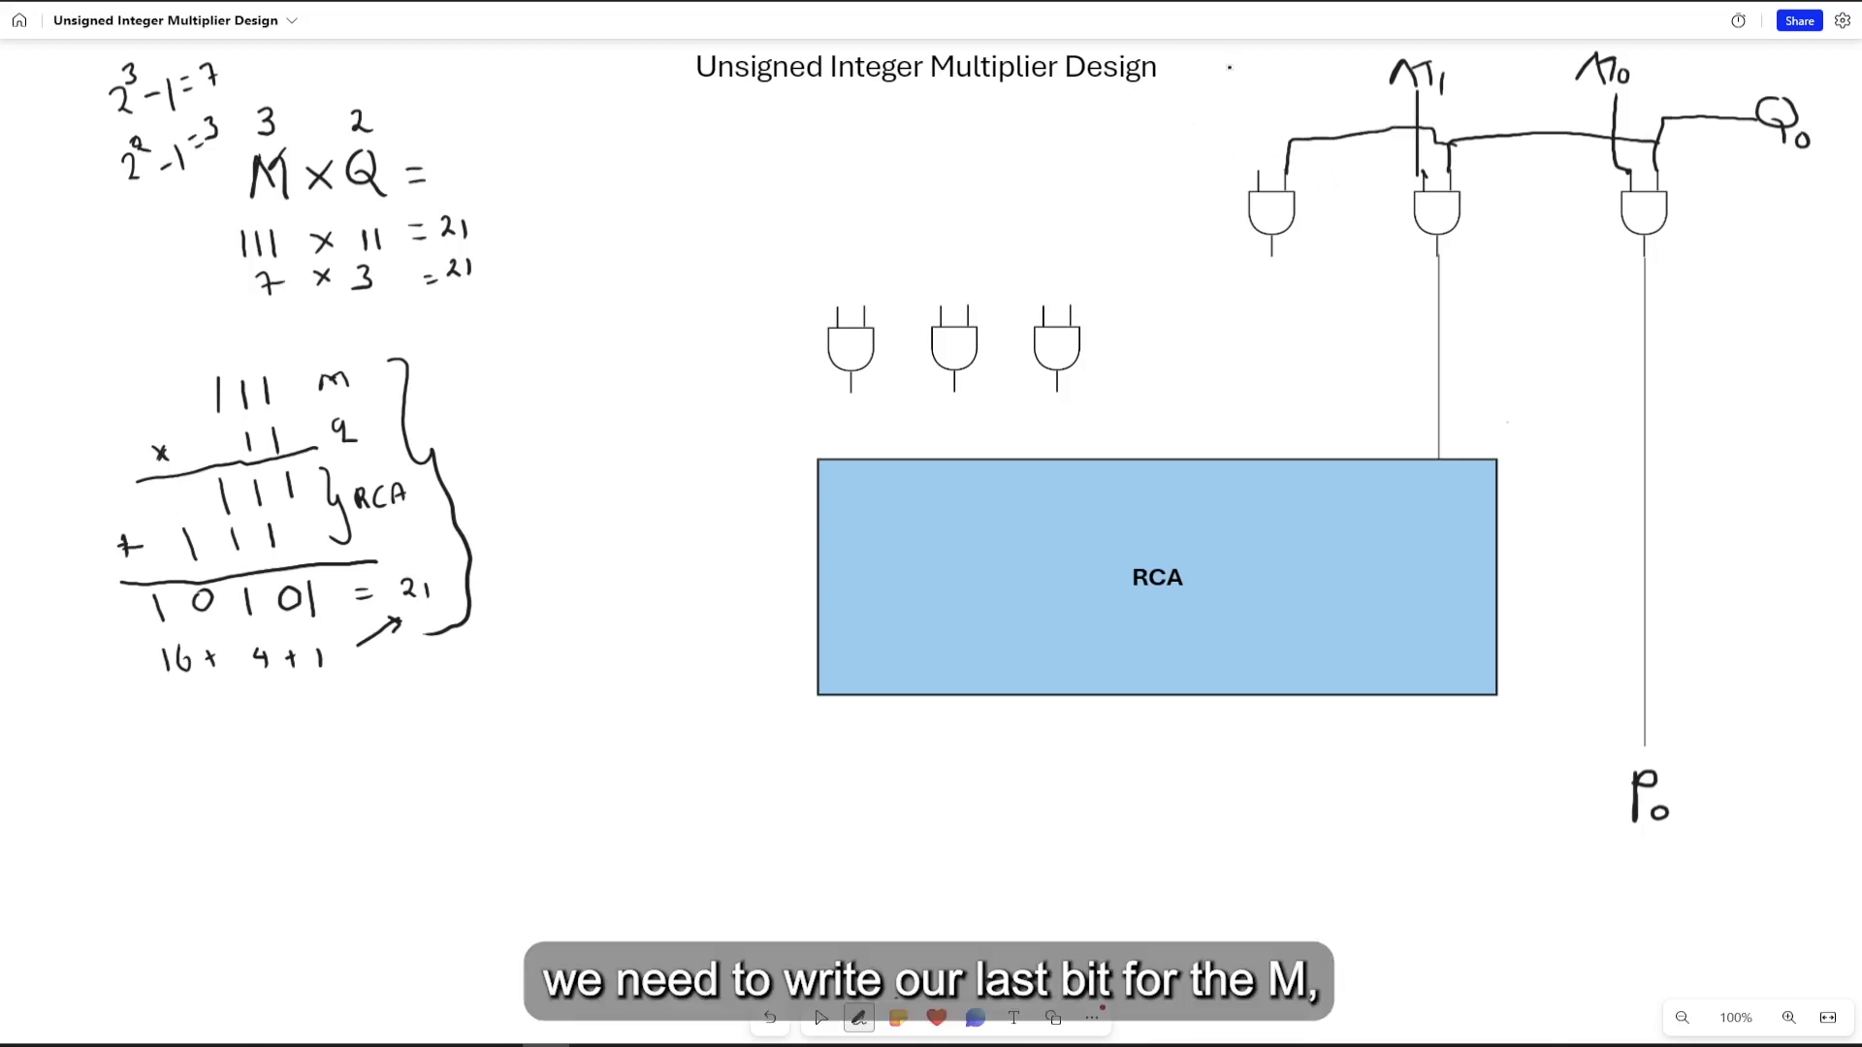
mouse_move(1219, 94)
mouse_down()
mouse_move(1226, 60)
mouse_move(1236, 89)
mouse_move(1248, 58)
mouse_move(1253, 95)
mouse_up()
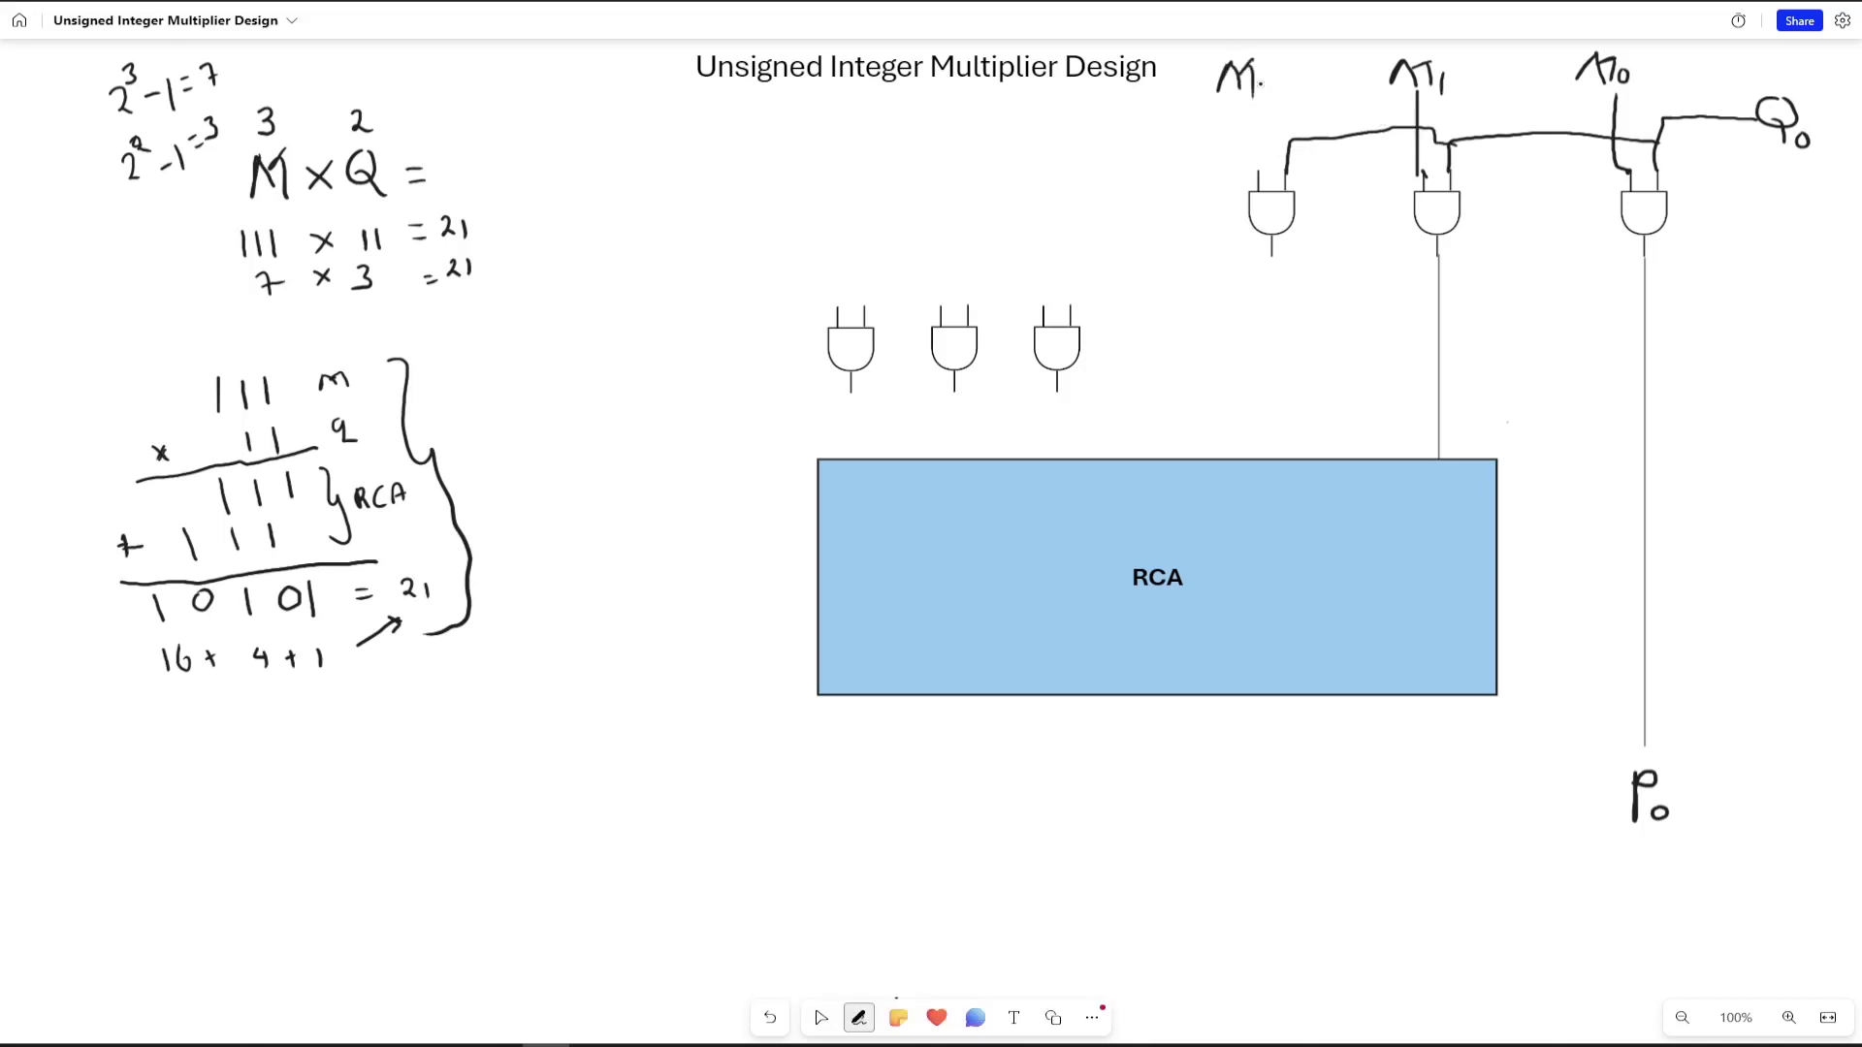
mouse_move(1261, 86)
mouse_down()
mouse_move(1275, 99)
mouse_move(1256, 170)
mouse_up()
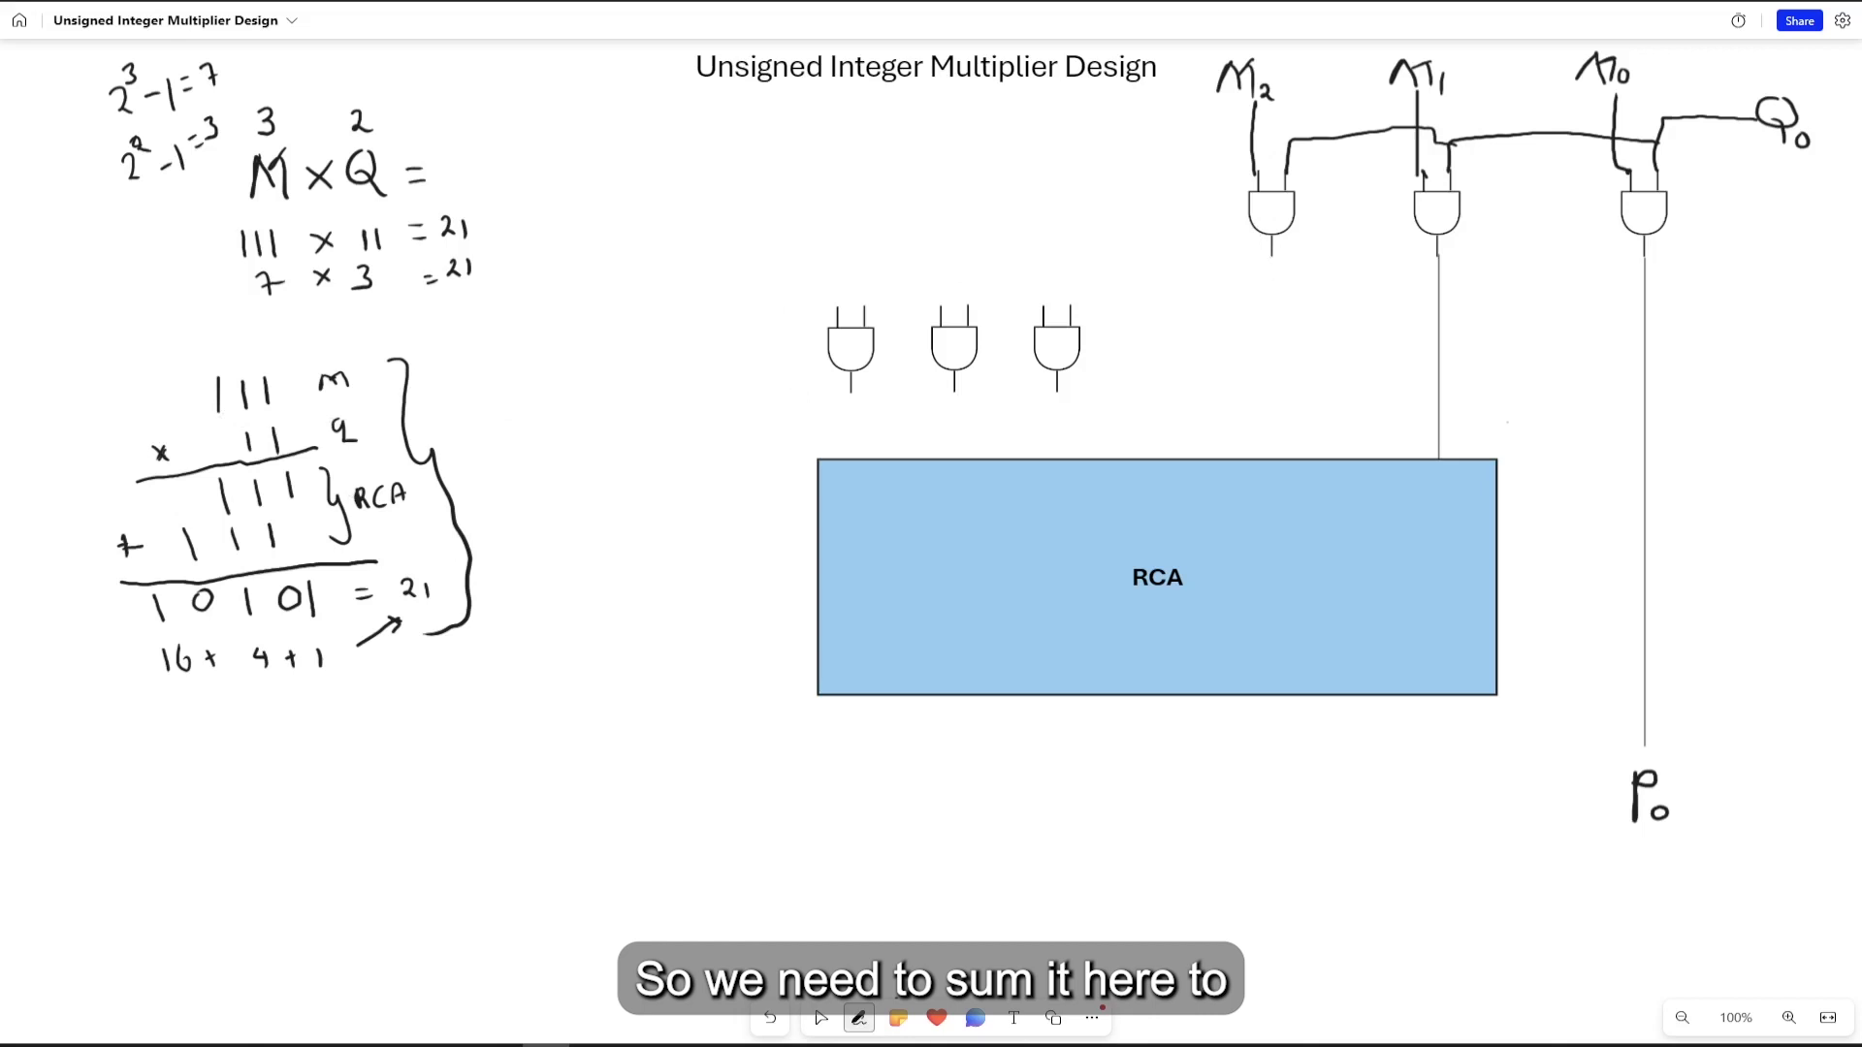
drag(1272, 256, 1271, 361)
key(ctrl+z)
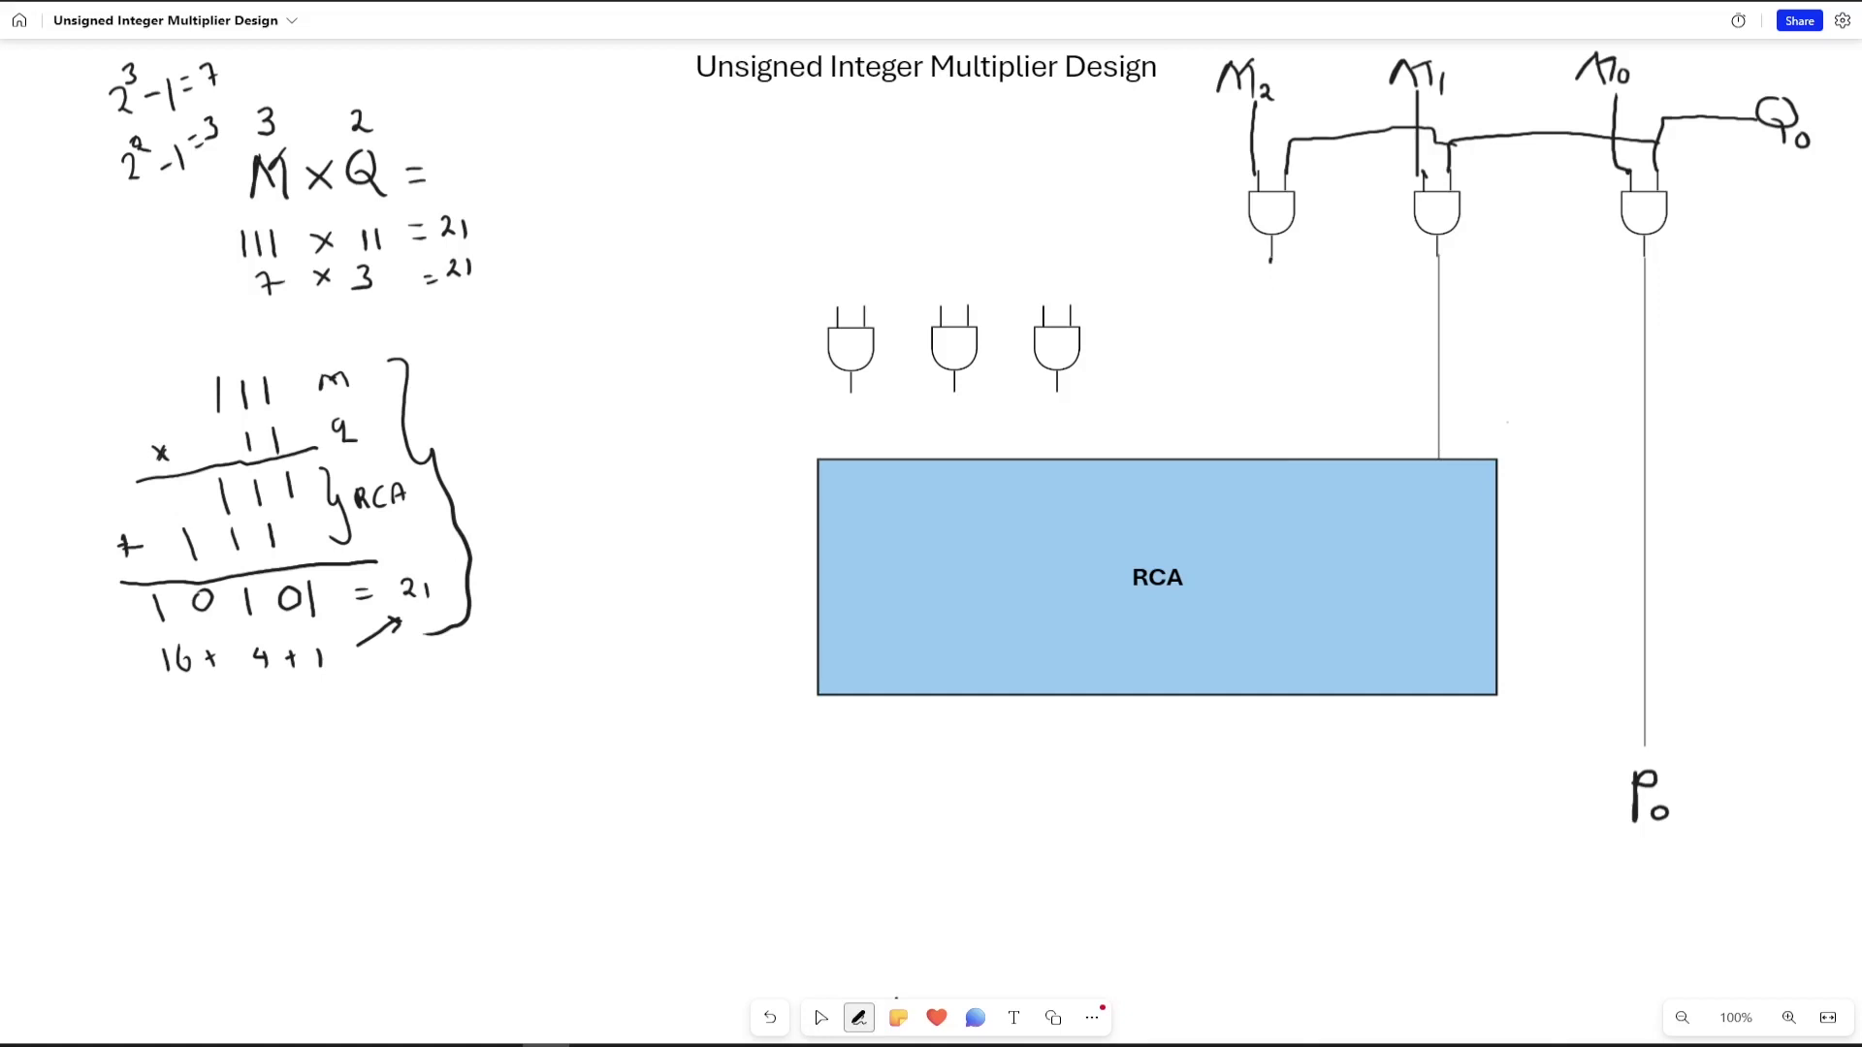
drag(1270, 258, 1275, 449)
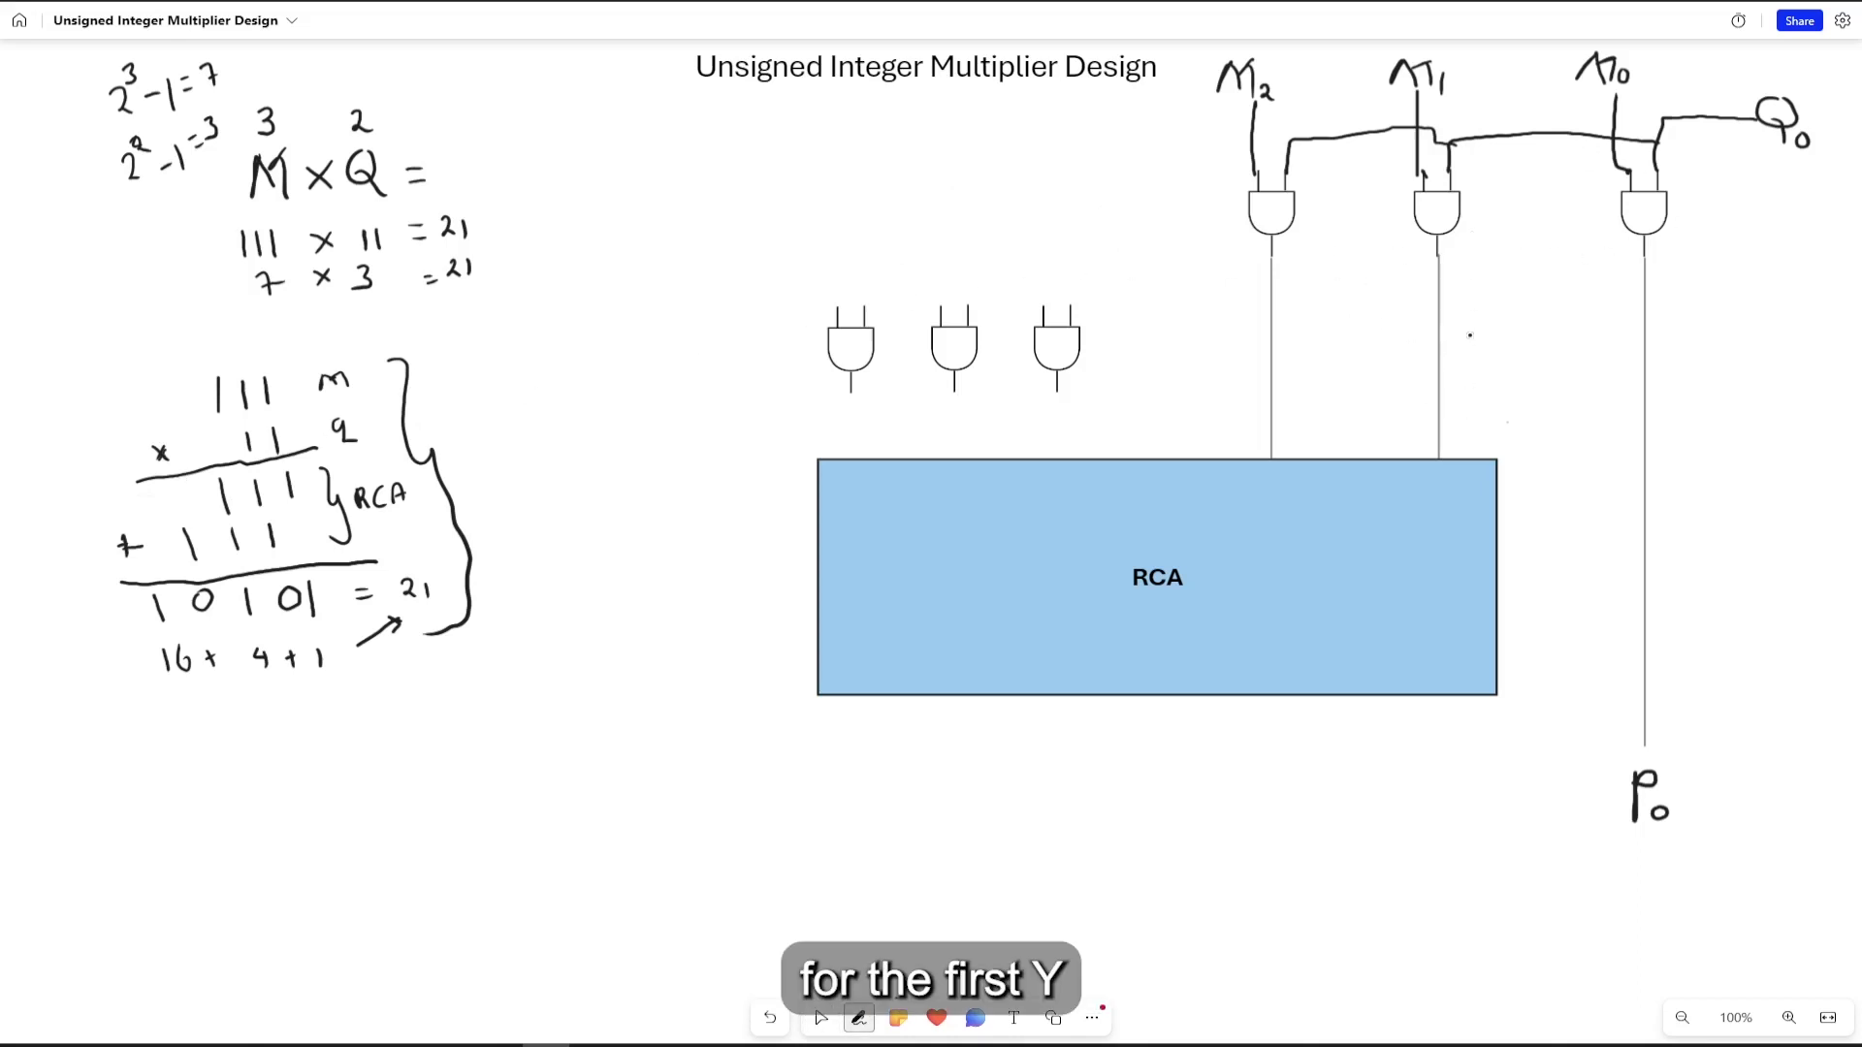
drag(1469, 335, 1480, 370)
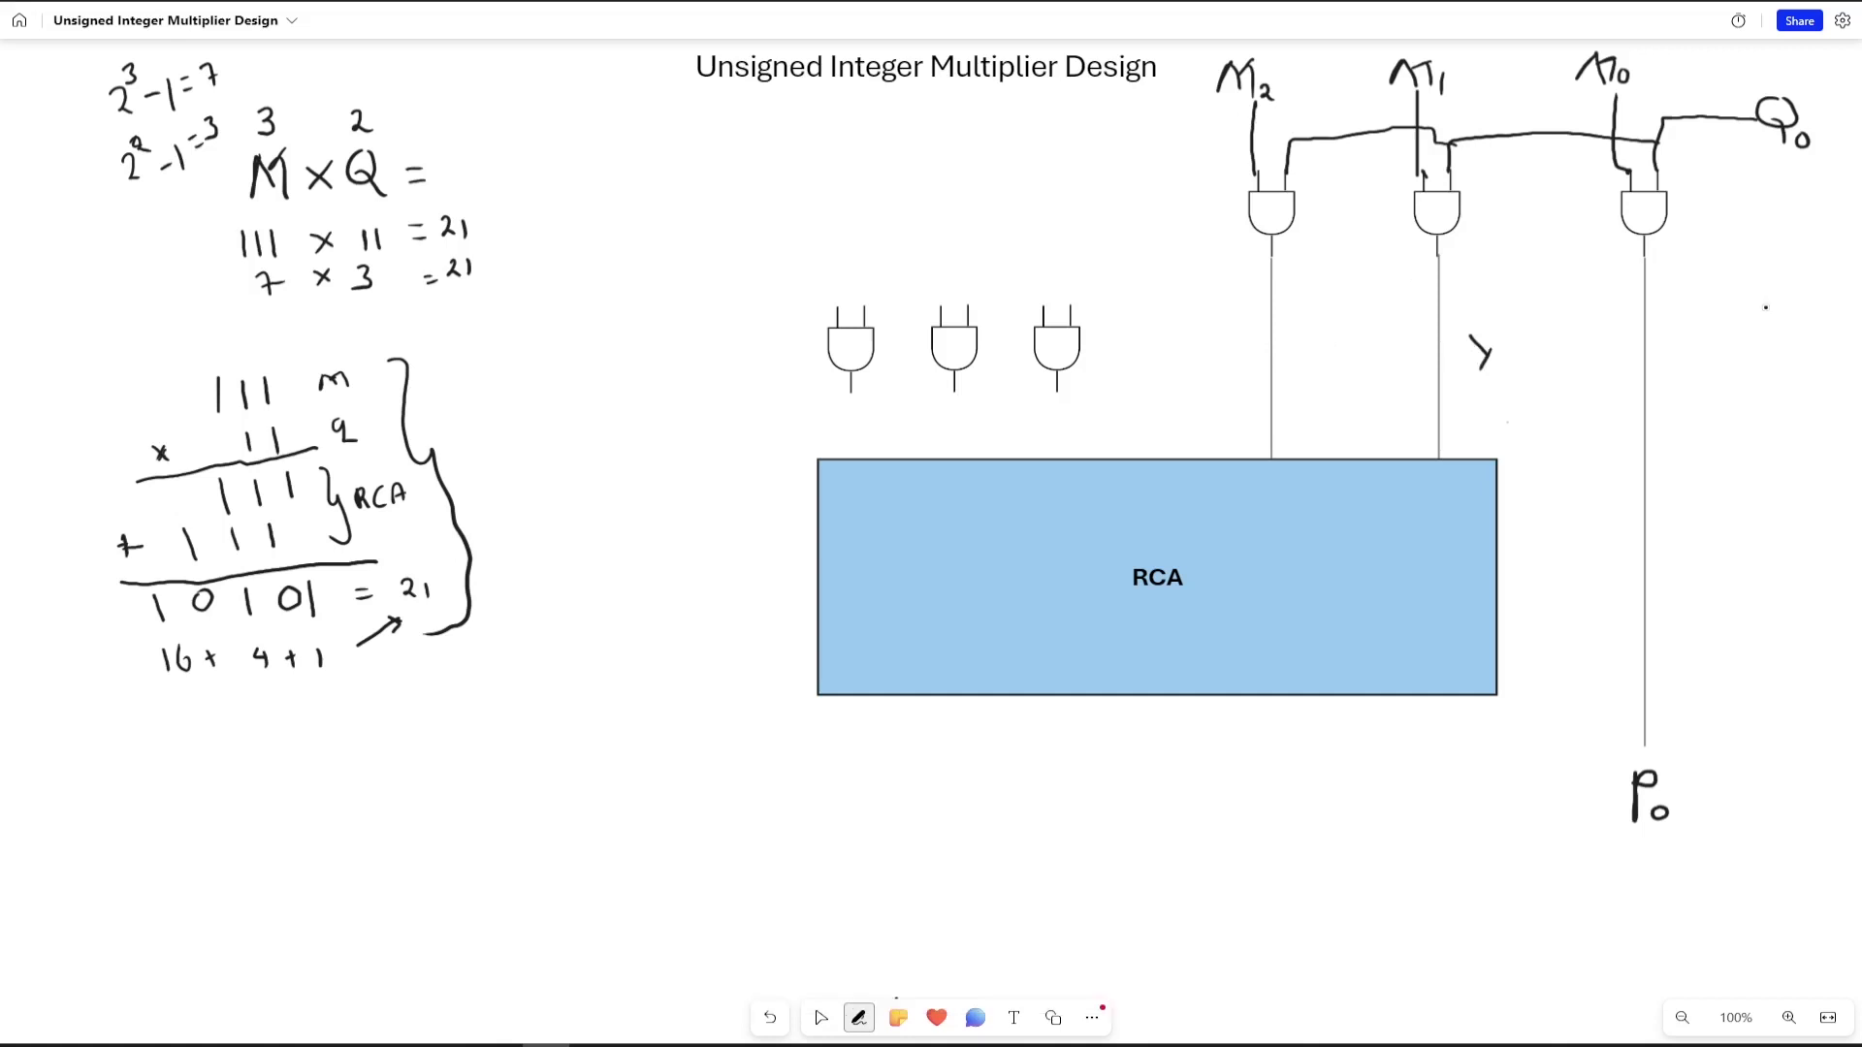
- Handwrite the label Q1 below Q0 and wire it to the right input of the nearest lower AND gate
mouse_move(1778, 306)
mouse_down()
mouse_move(1762, 334)
mouse_move(1801, 358)
mouse_up()
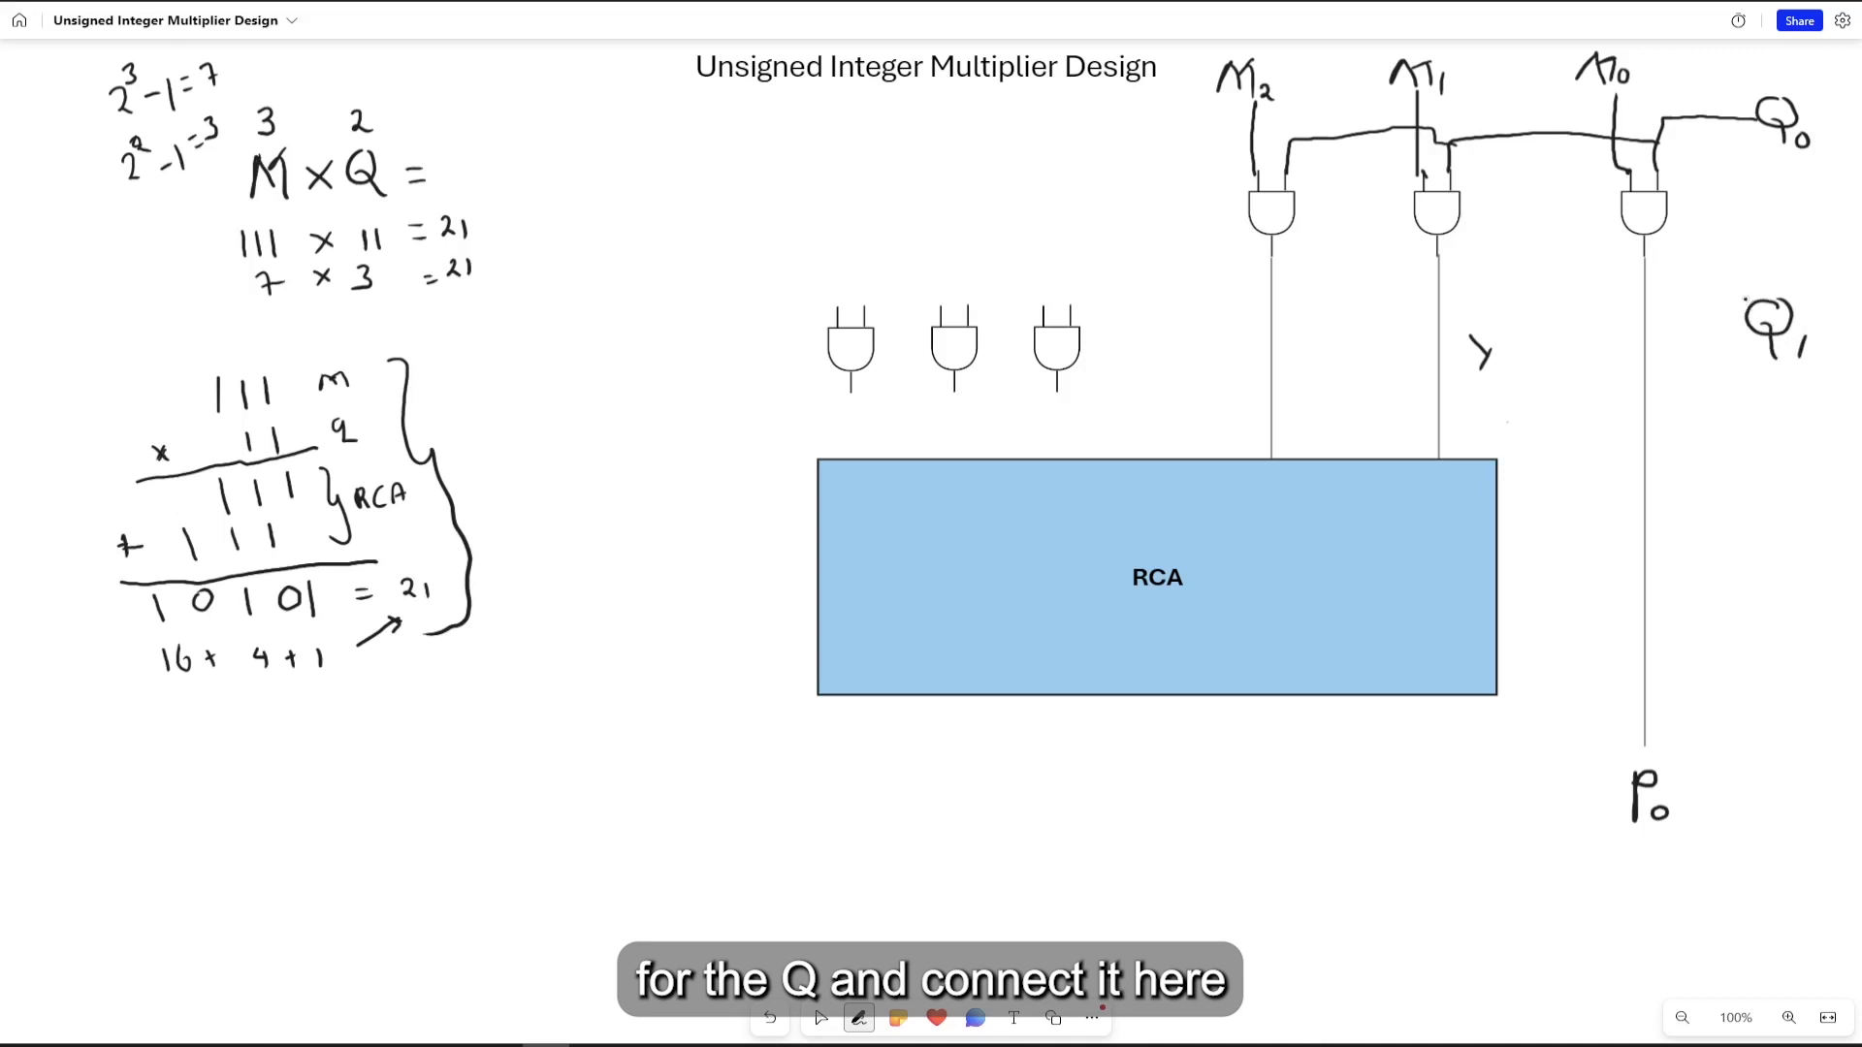
drag(1746, 312, 1361, 275)
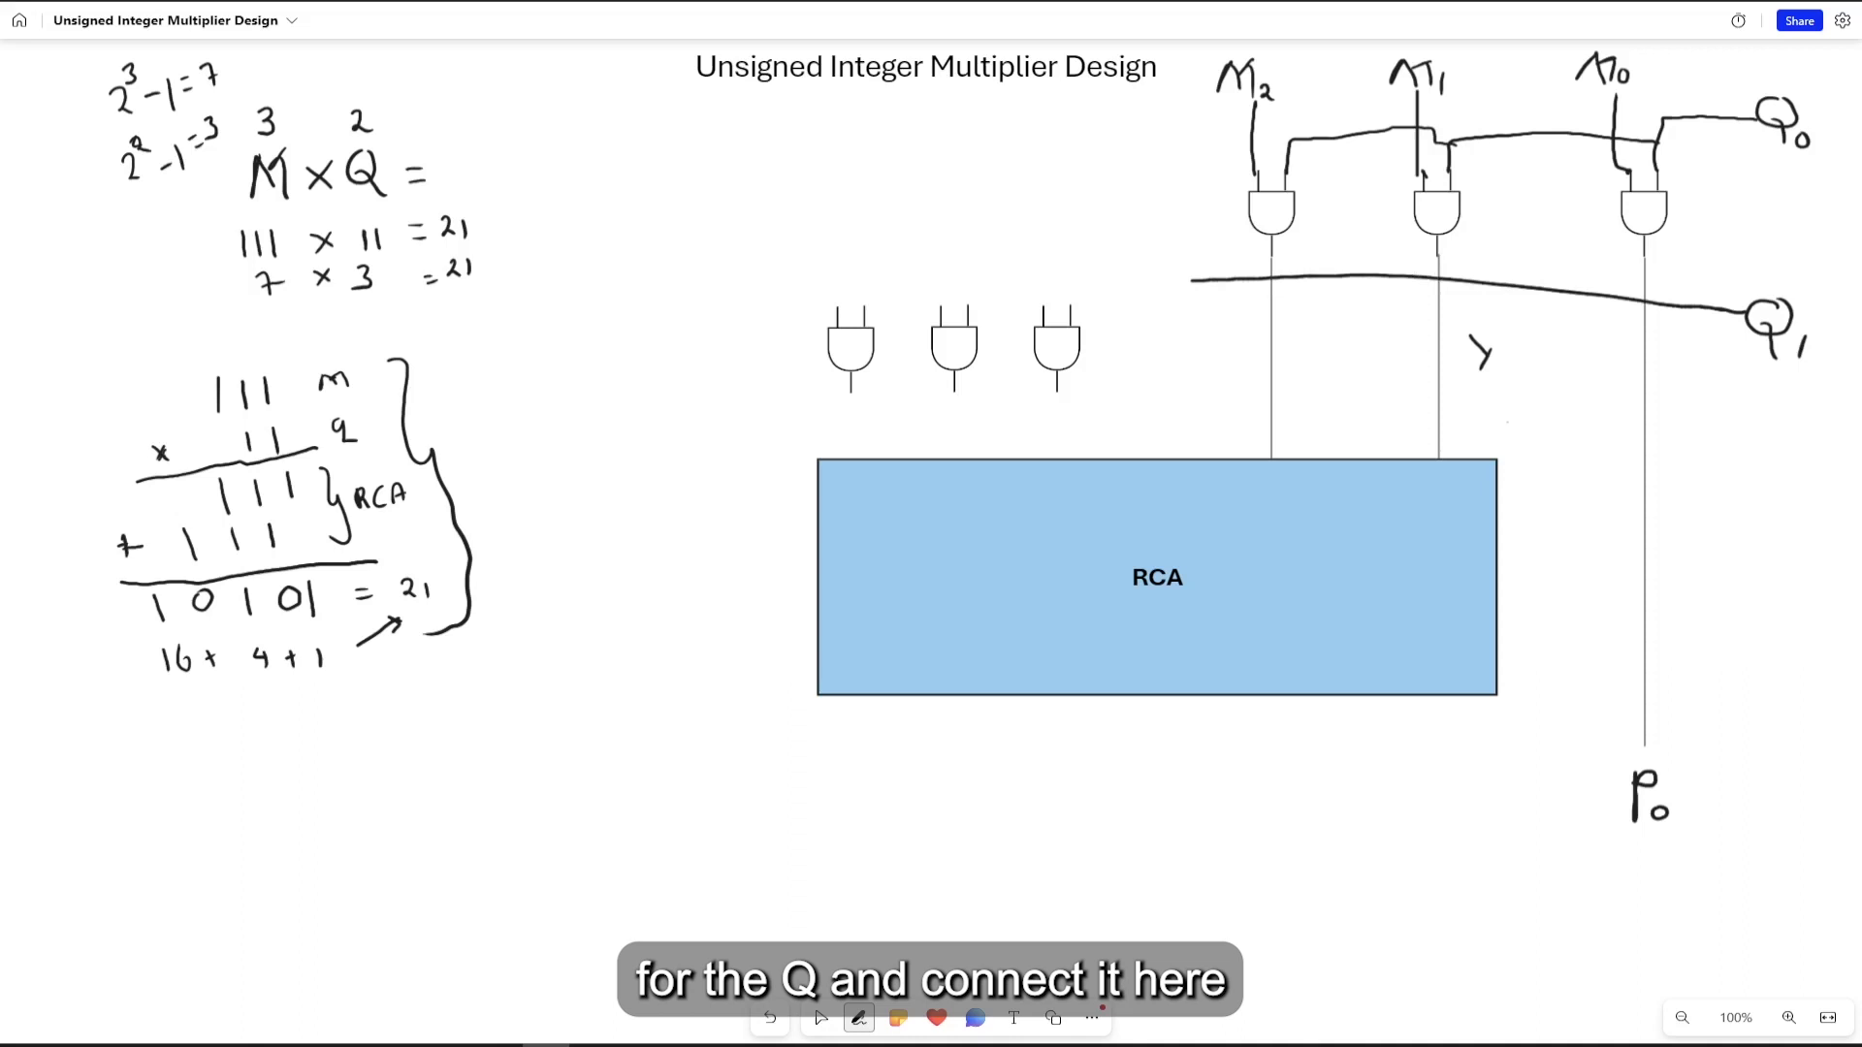
mouse_move(1192, 281)
mouse_down()
mouse_move(1072, 282)
mouse_move(1072, 310)
mouse_up()
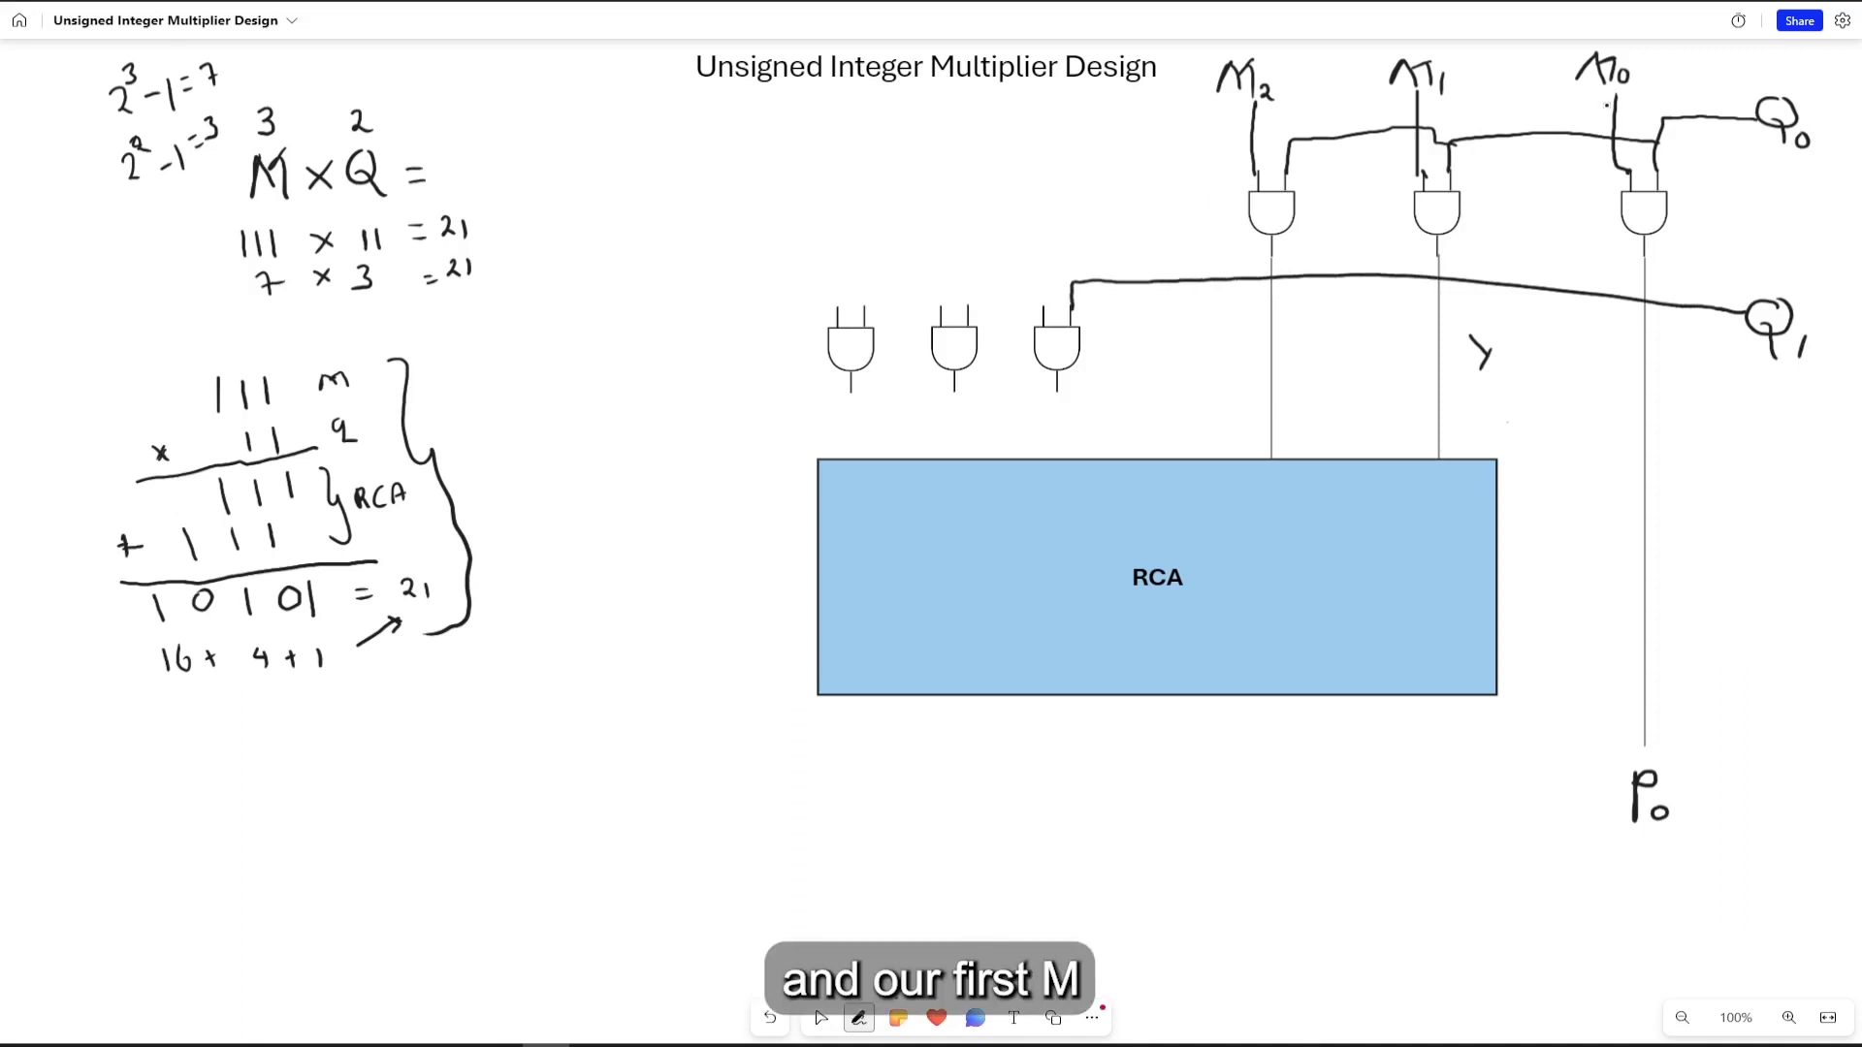
- Wire M0, M1 and M2 to the lower AND gates' left inputs from right to left, and extend Q1 to the other two gates
mouse_move(1613, 104)
mouse_down()
mouse_move(1346, 100)
mouse_move(1106, 134)
mouse_move(1063, 147)
mouse_move(1048, 291)
mouse_up()
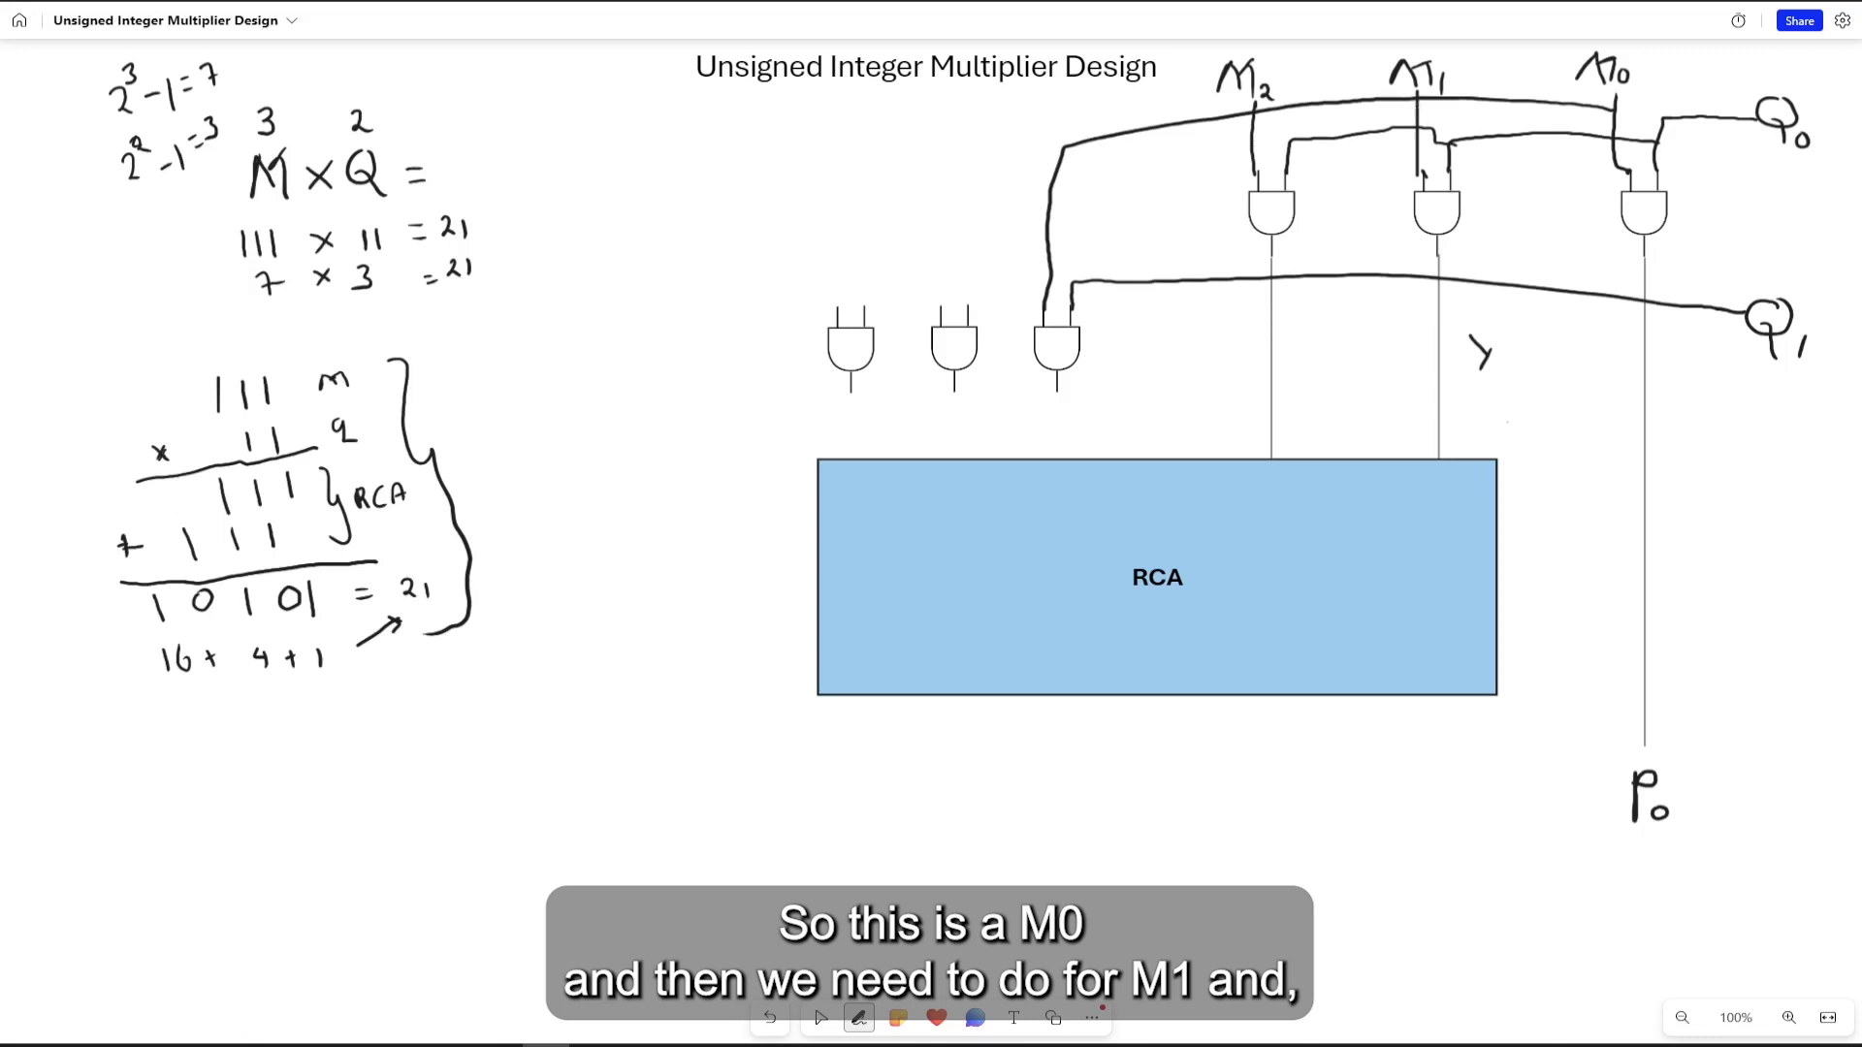
mouse_move(1418, 112)
mouse_down()
mouse_move(982, 156)
mouse_move(946, 303)
mouse_up()
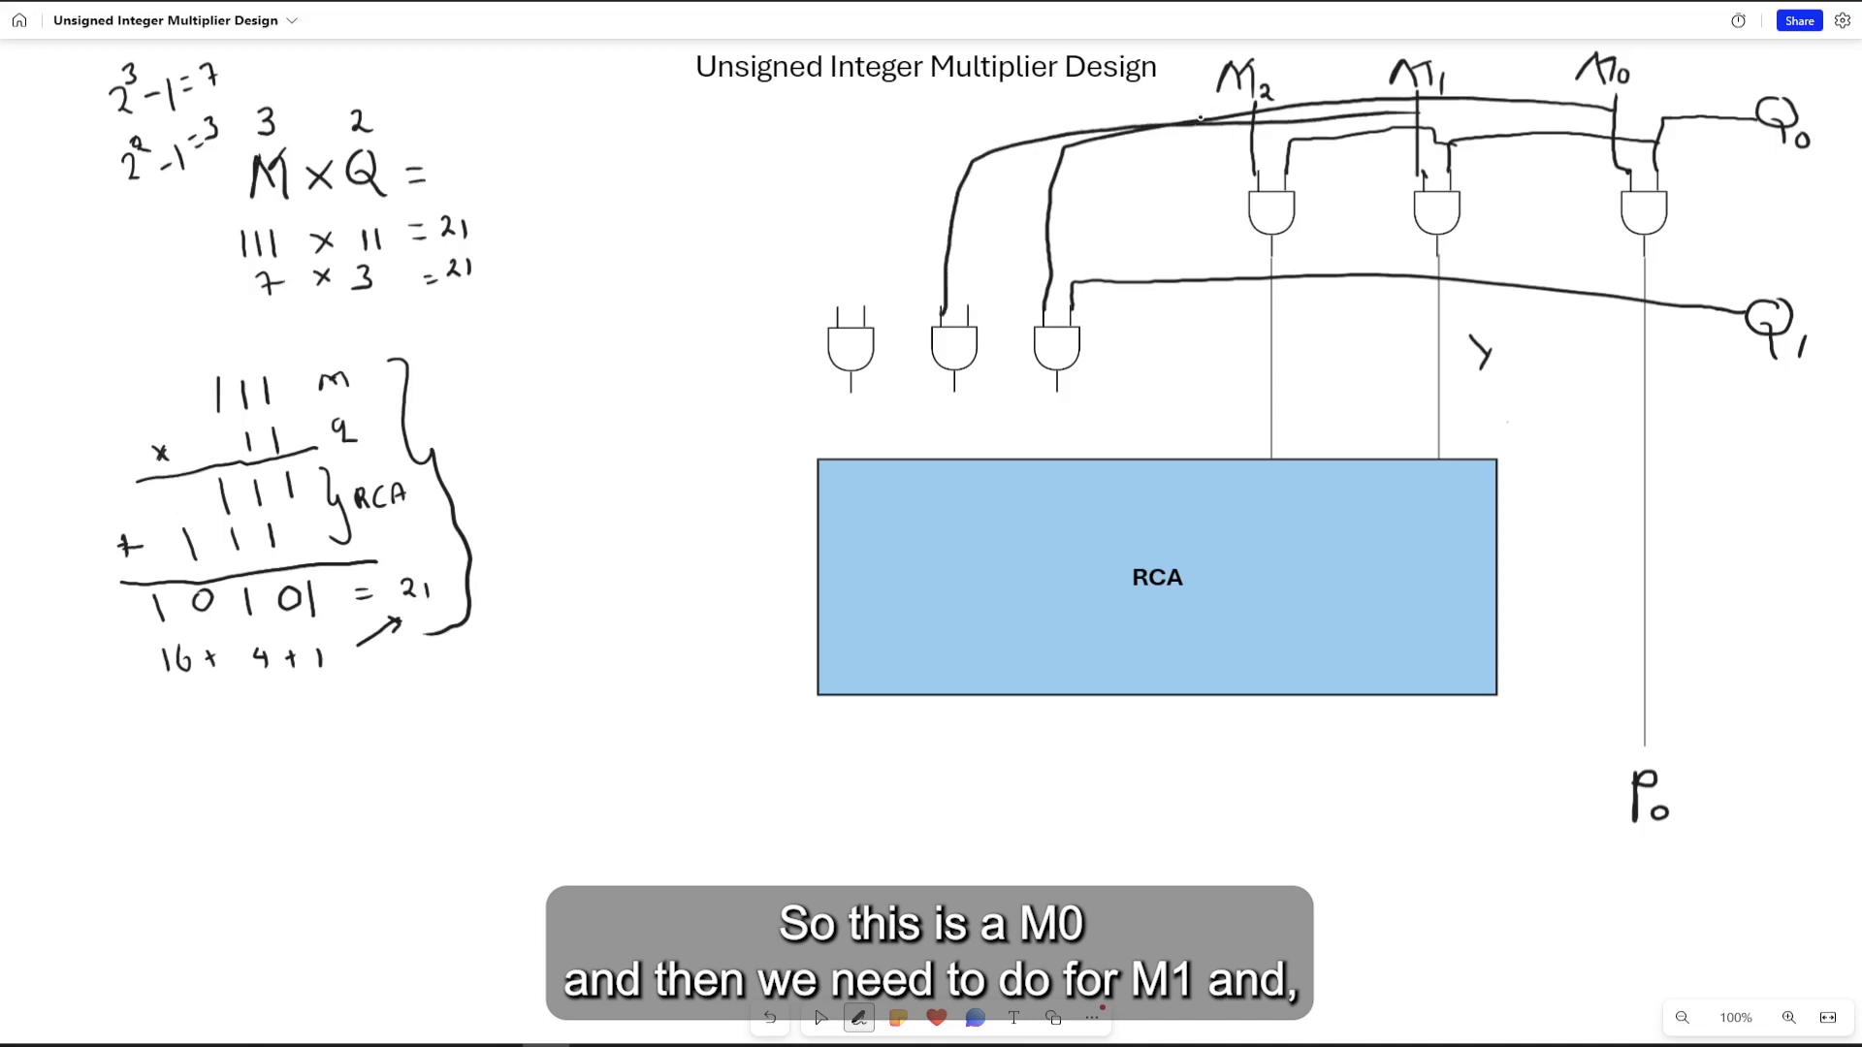
mouse_move(1217, 82)
mouse_down()
mouse_move(874, 155)
mouse_move(834, 222)
mouse_move(842, 310)
mouse_up()
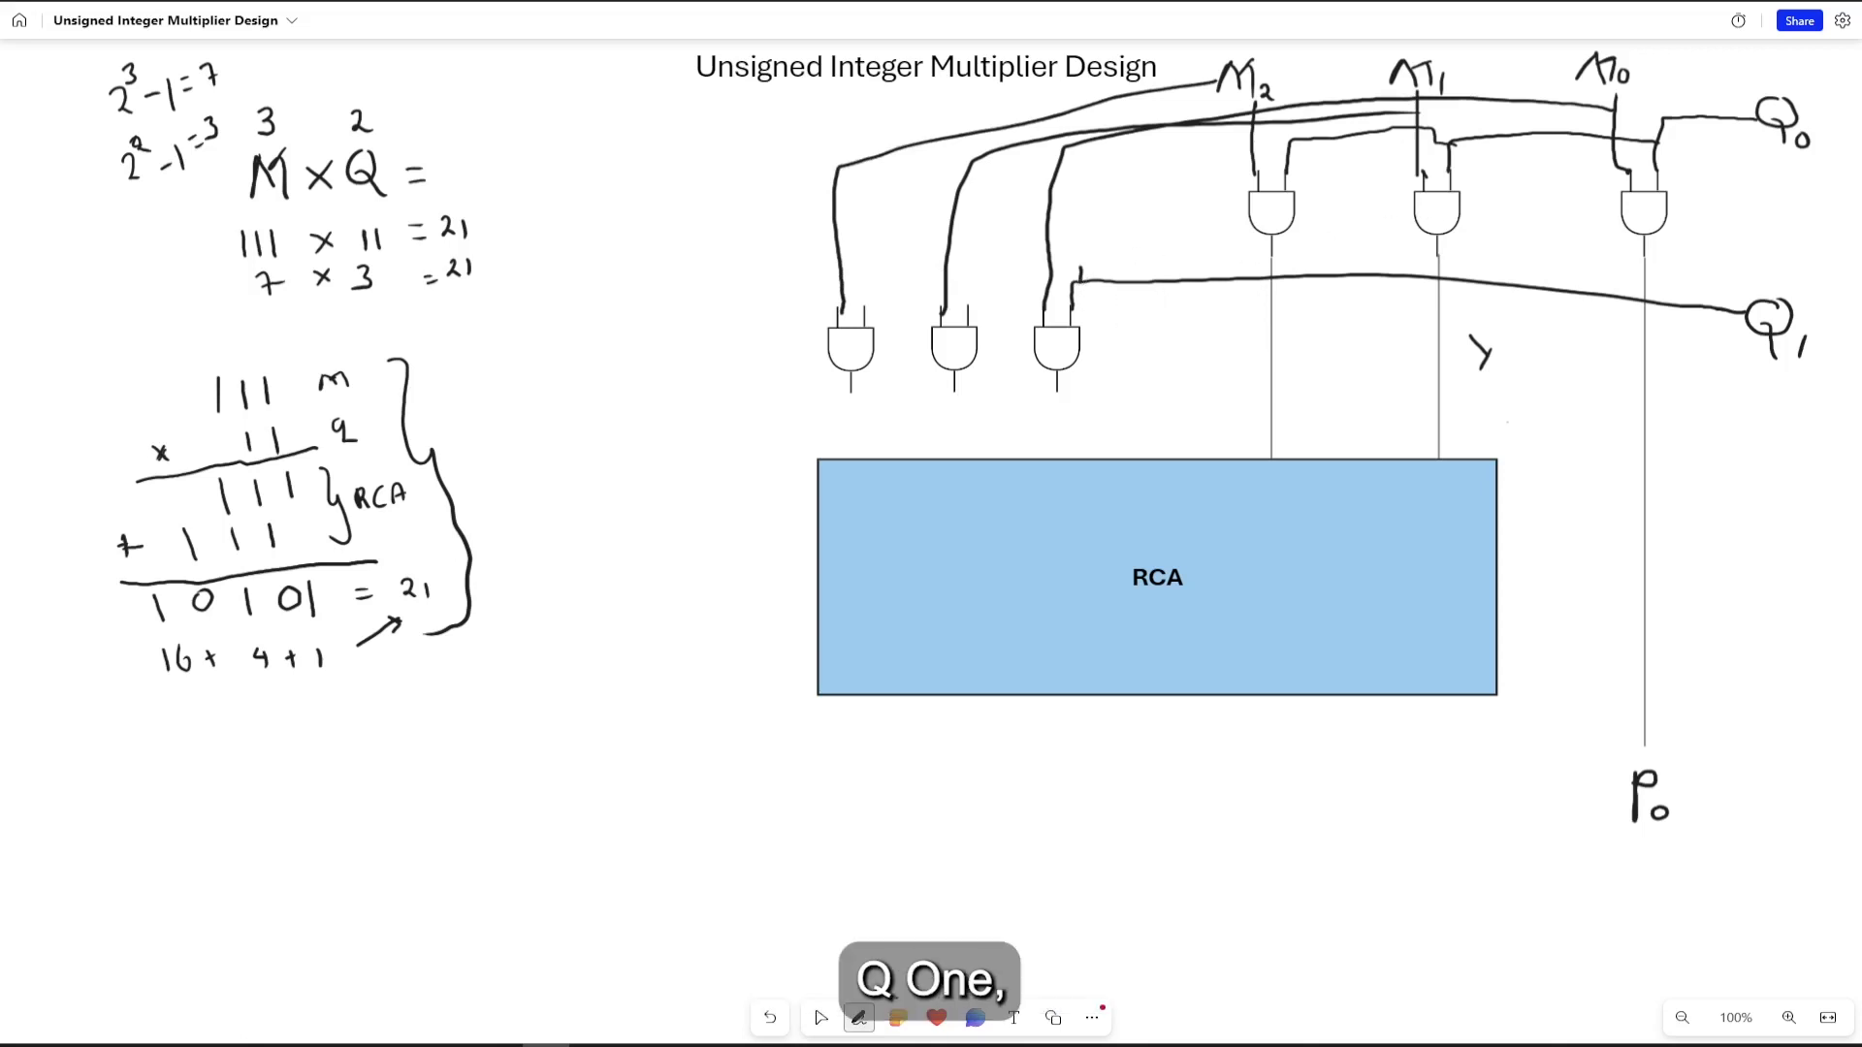
mouse_move(1080, 283)
mouse_down()
mouse_move(1056, 265)
mouse_move(969, 284)
mouse_move(966, 312)
mouse_move(968, 285)
mouse_move(900, 283)
mouse_move(861, 297)
mouse_move(862, 316)
mouse_up()
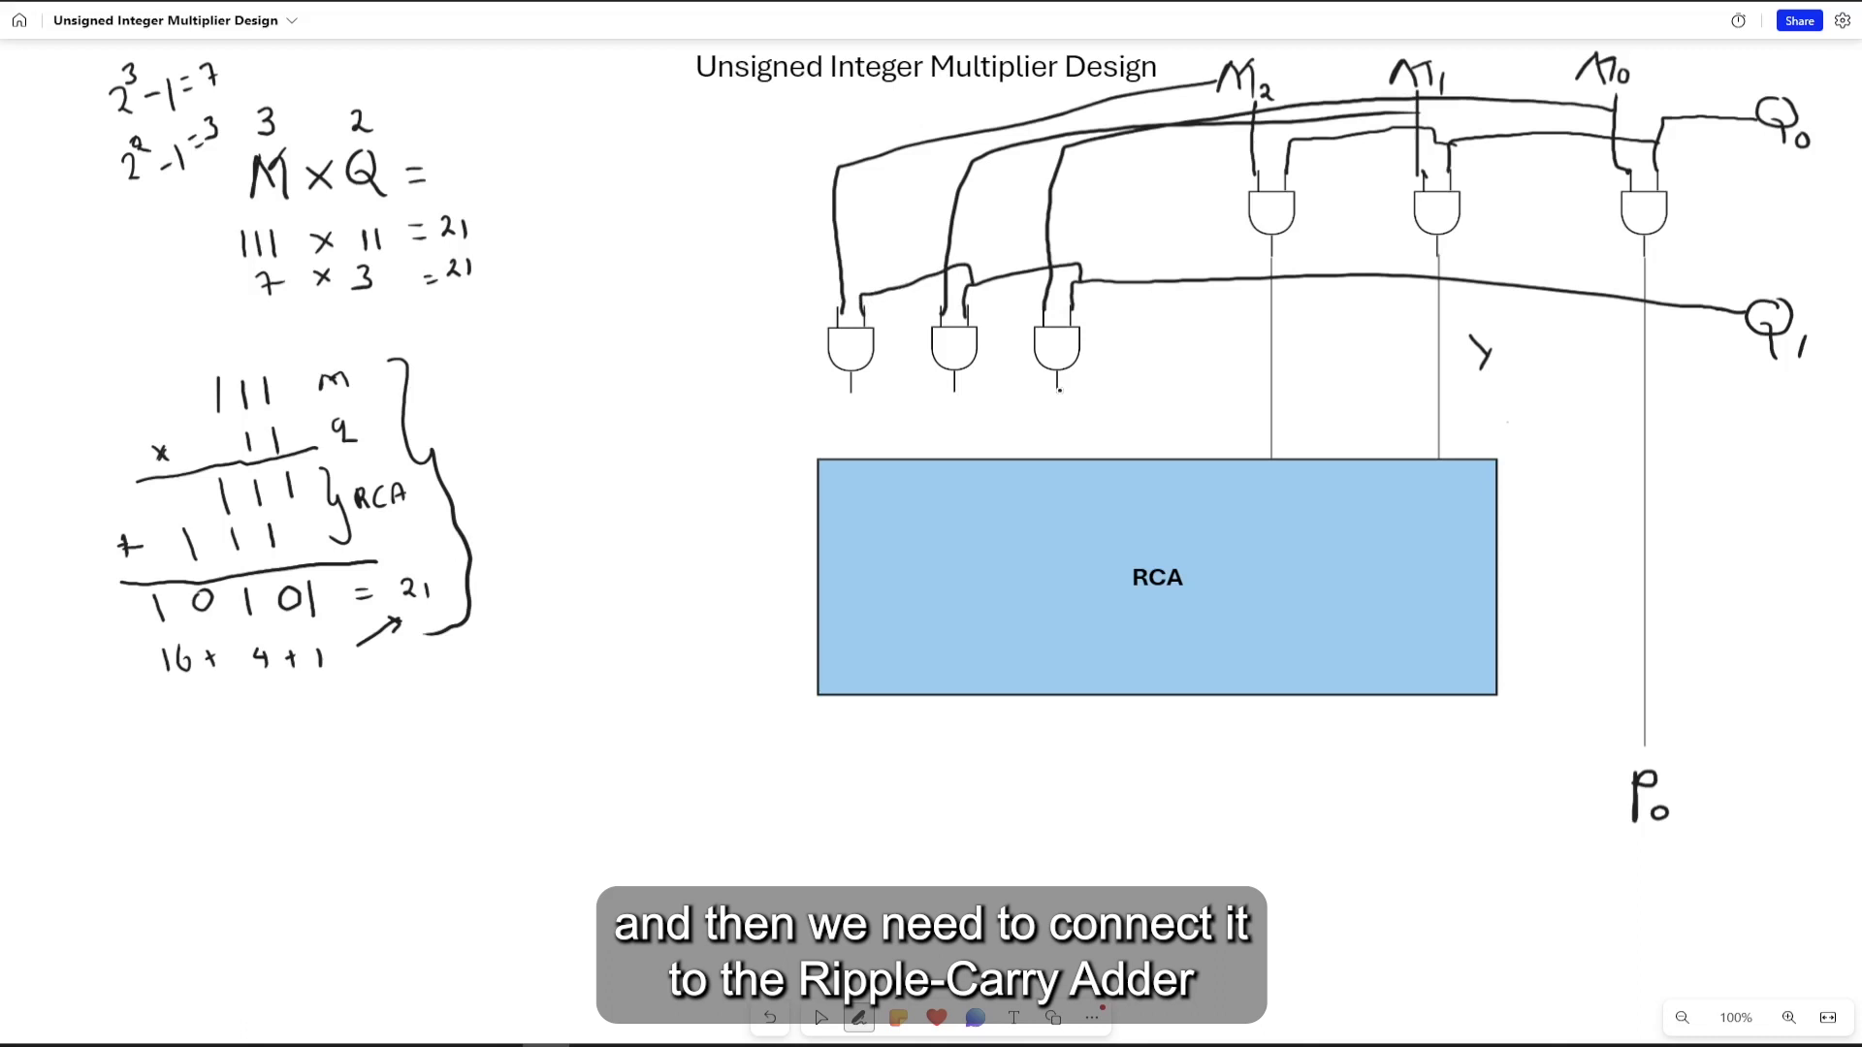
- Draw straight vertical lines from the outputs of the three lower AND gates to the top edge of the RCA block
drag(1057, 389, 1060, 457)
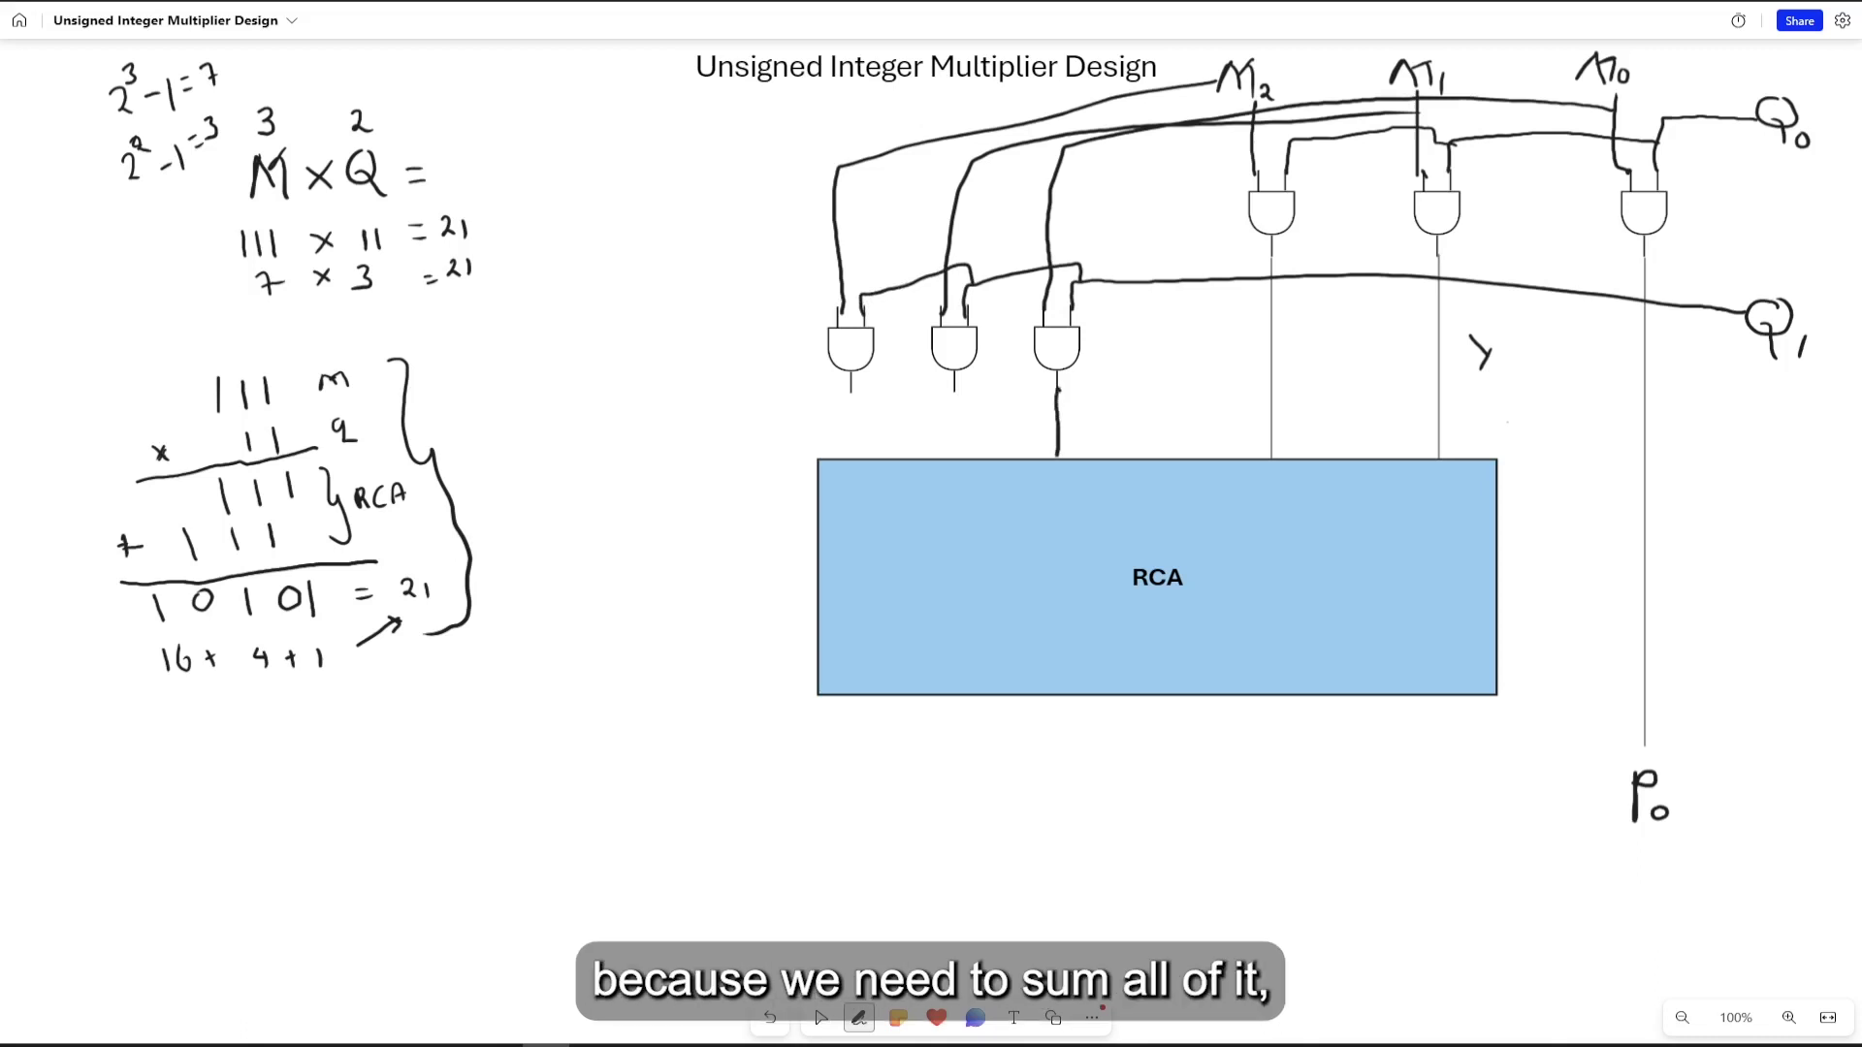
drag(954, 392, 957, 455)
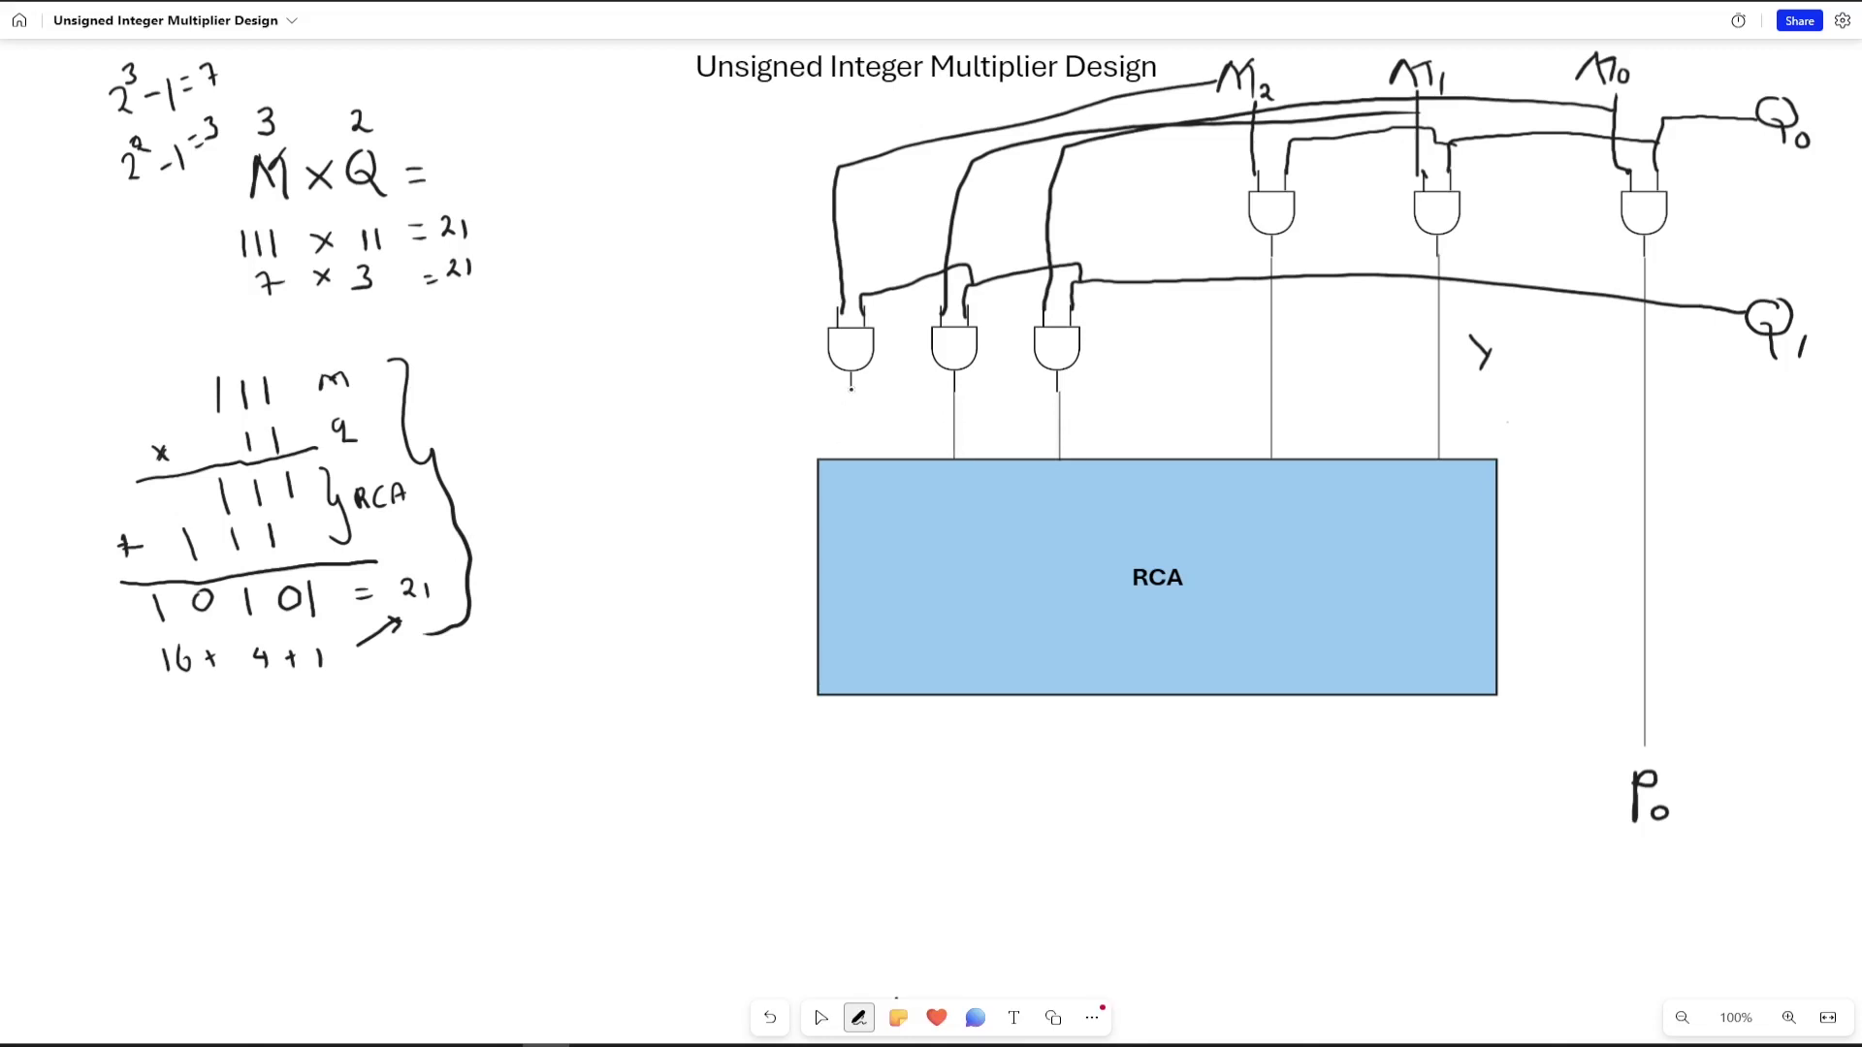
drag(852, 389, 860, 456)
key(ctrl+z)
drag(850, 390, 852, 456)
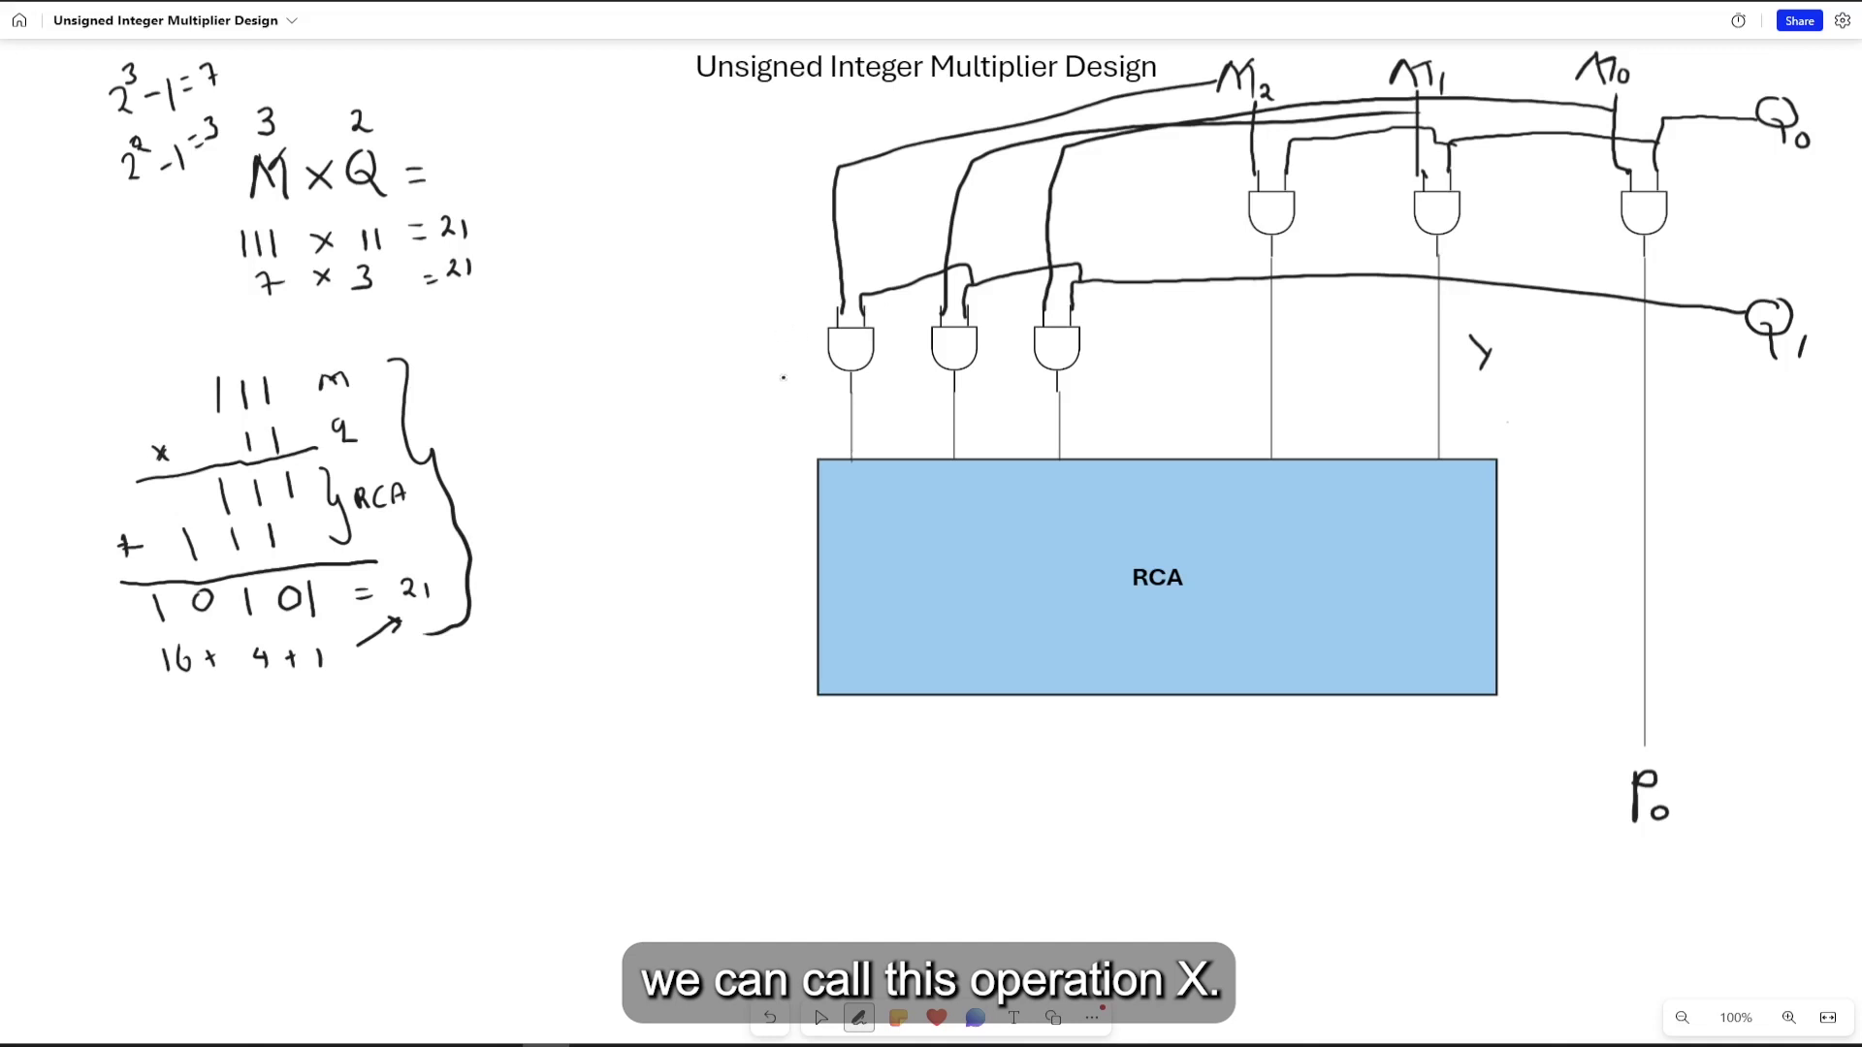
- Label the lower gates' outputs X, and mark the two partial products in the handwritten calculation Y and X
mouse_move(784, 372)
mouse_down()
mouse_move(804, 397)
mouse_move(784, 398)
mouse_up()
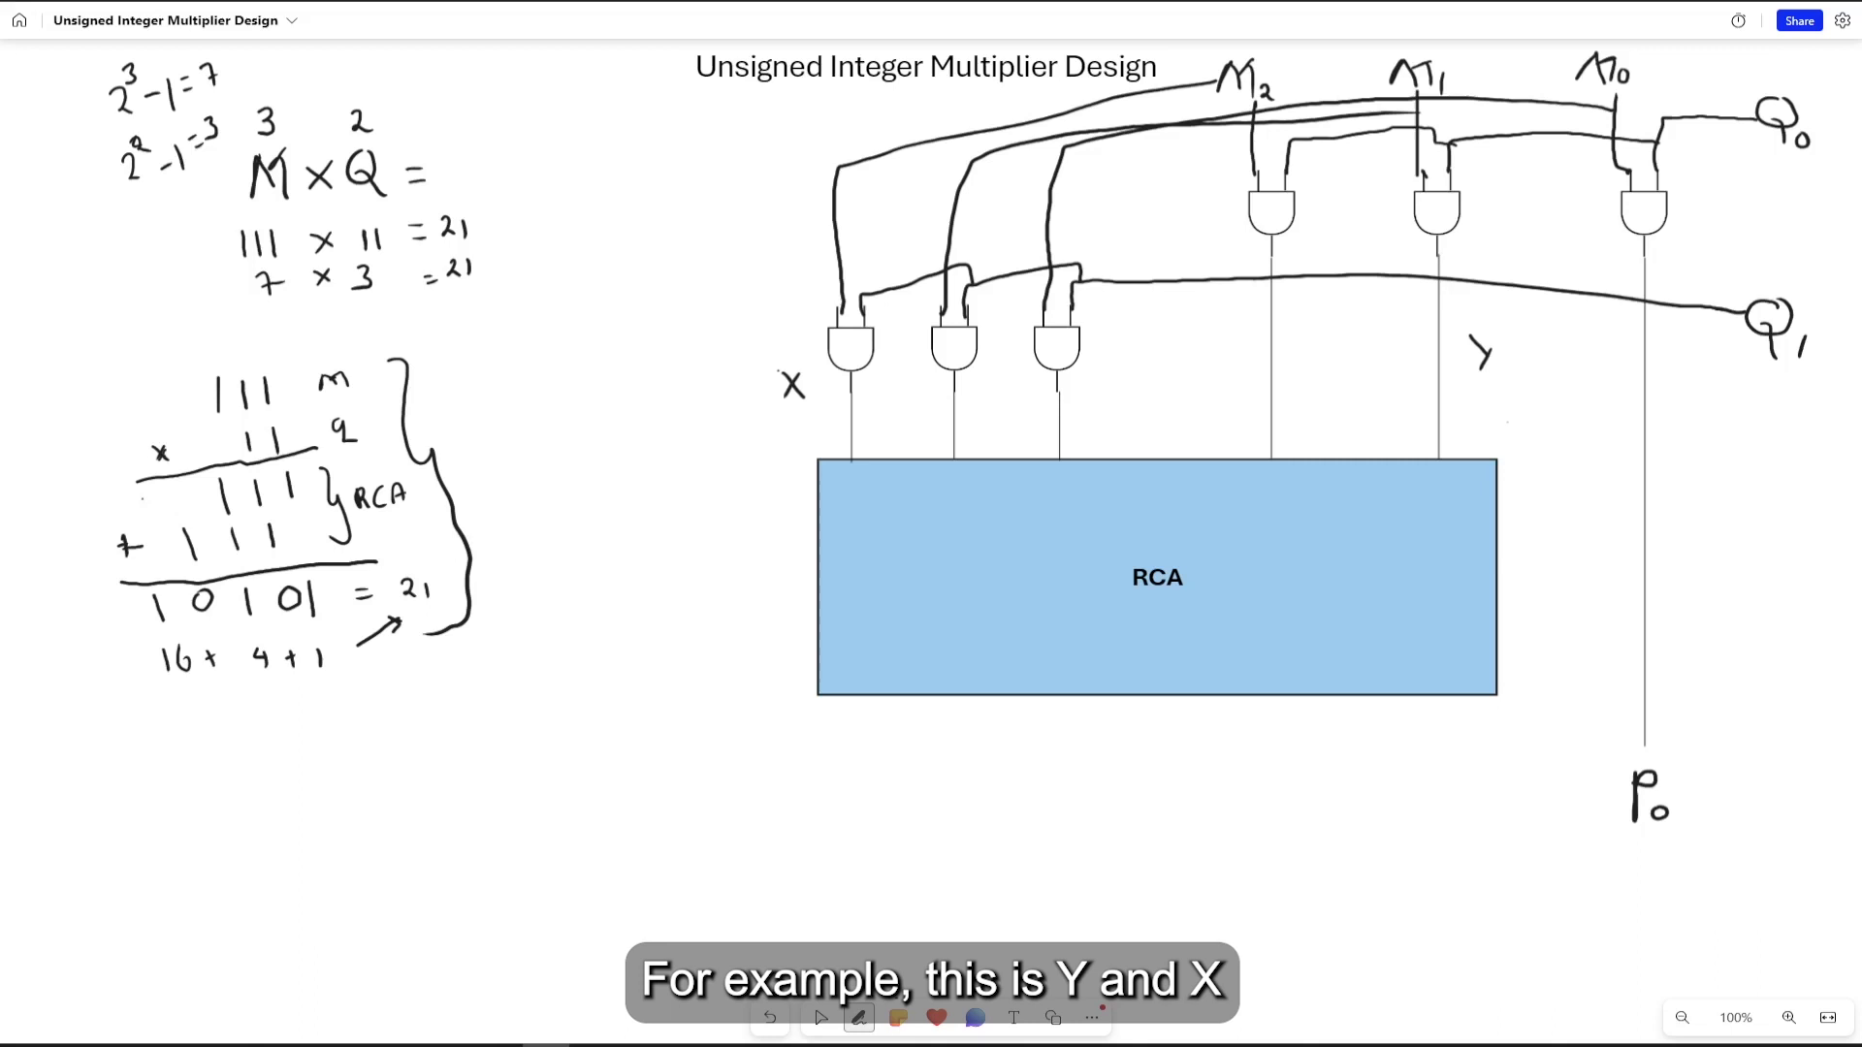
mouse_move(141, 496)
mouse_down()
mouse_move(163, 491)
mouse_move(155, 563)
mouse_up()
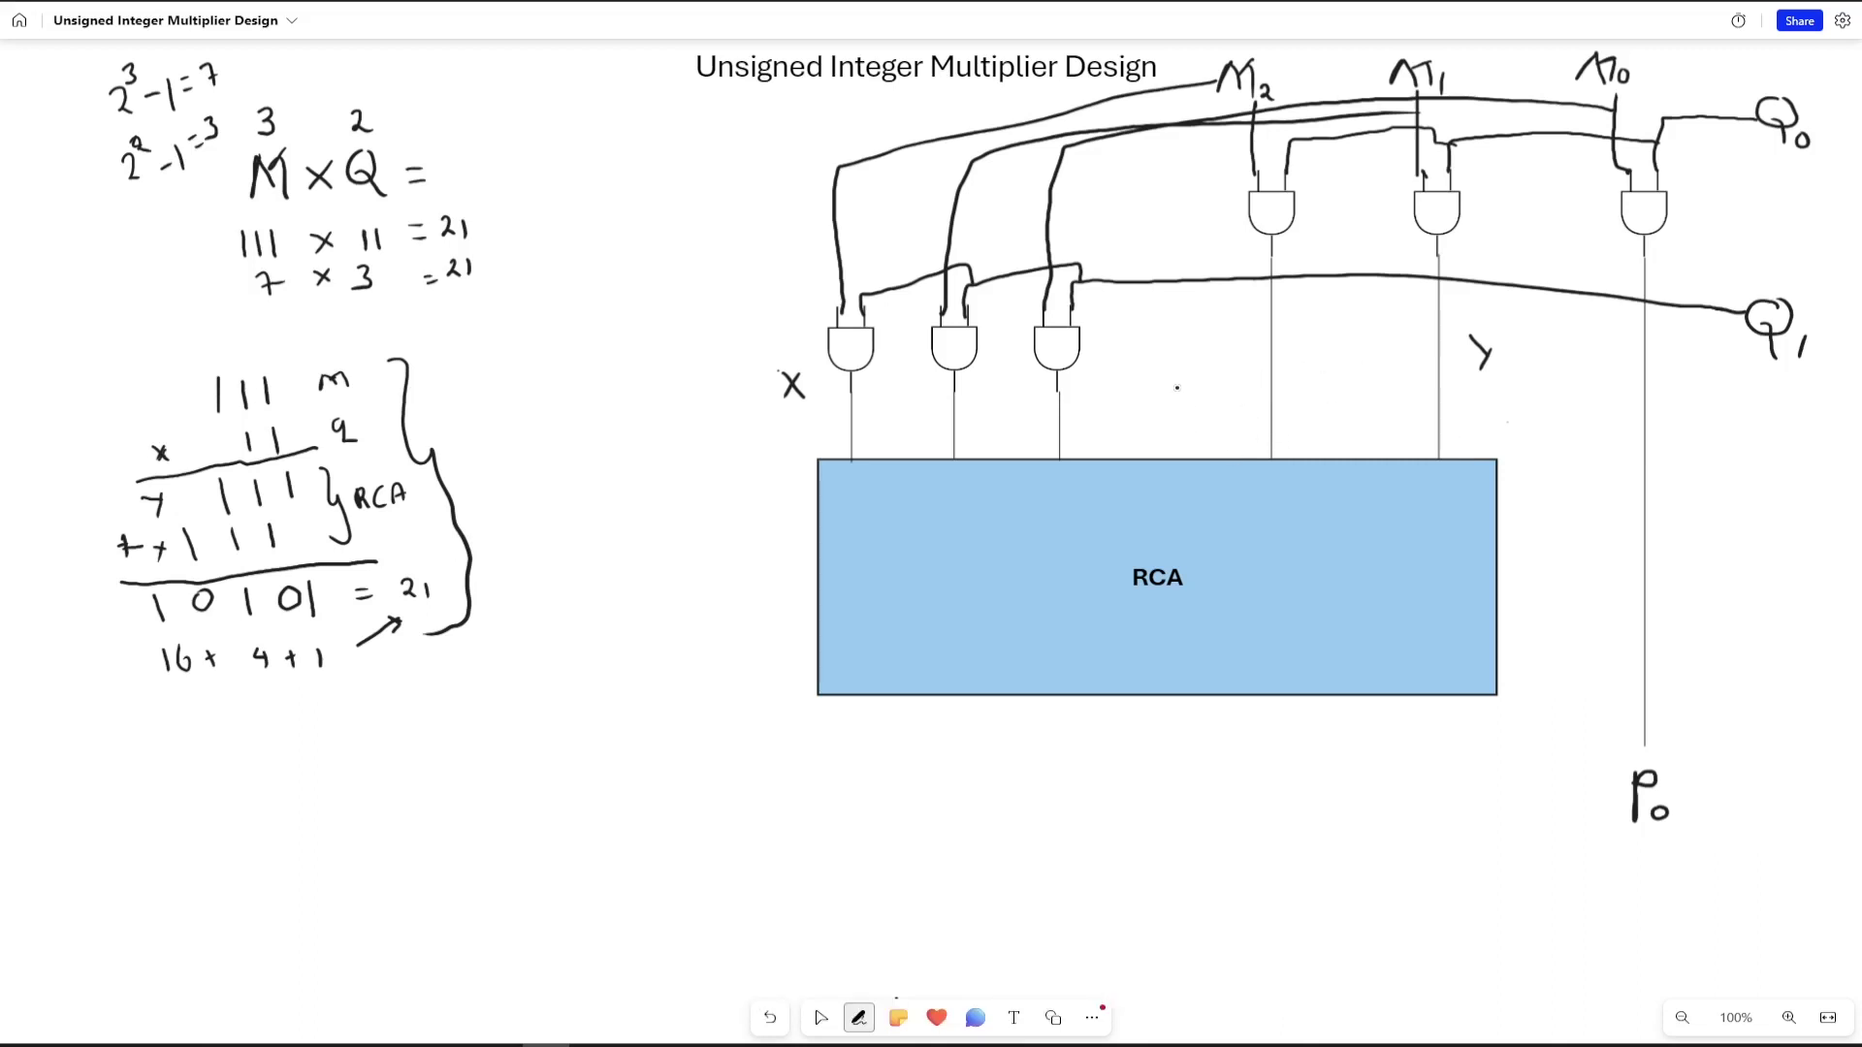
- Add an RCA input line with constant 0 between the two gate groups, and note "3 bit" with an arrow beside the RCA
drag(1179, 380, 1179, 457)
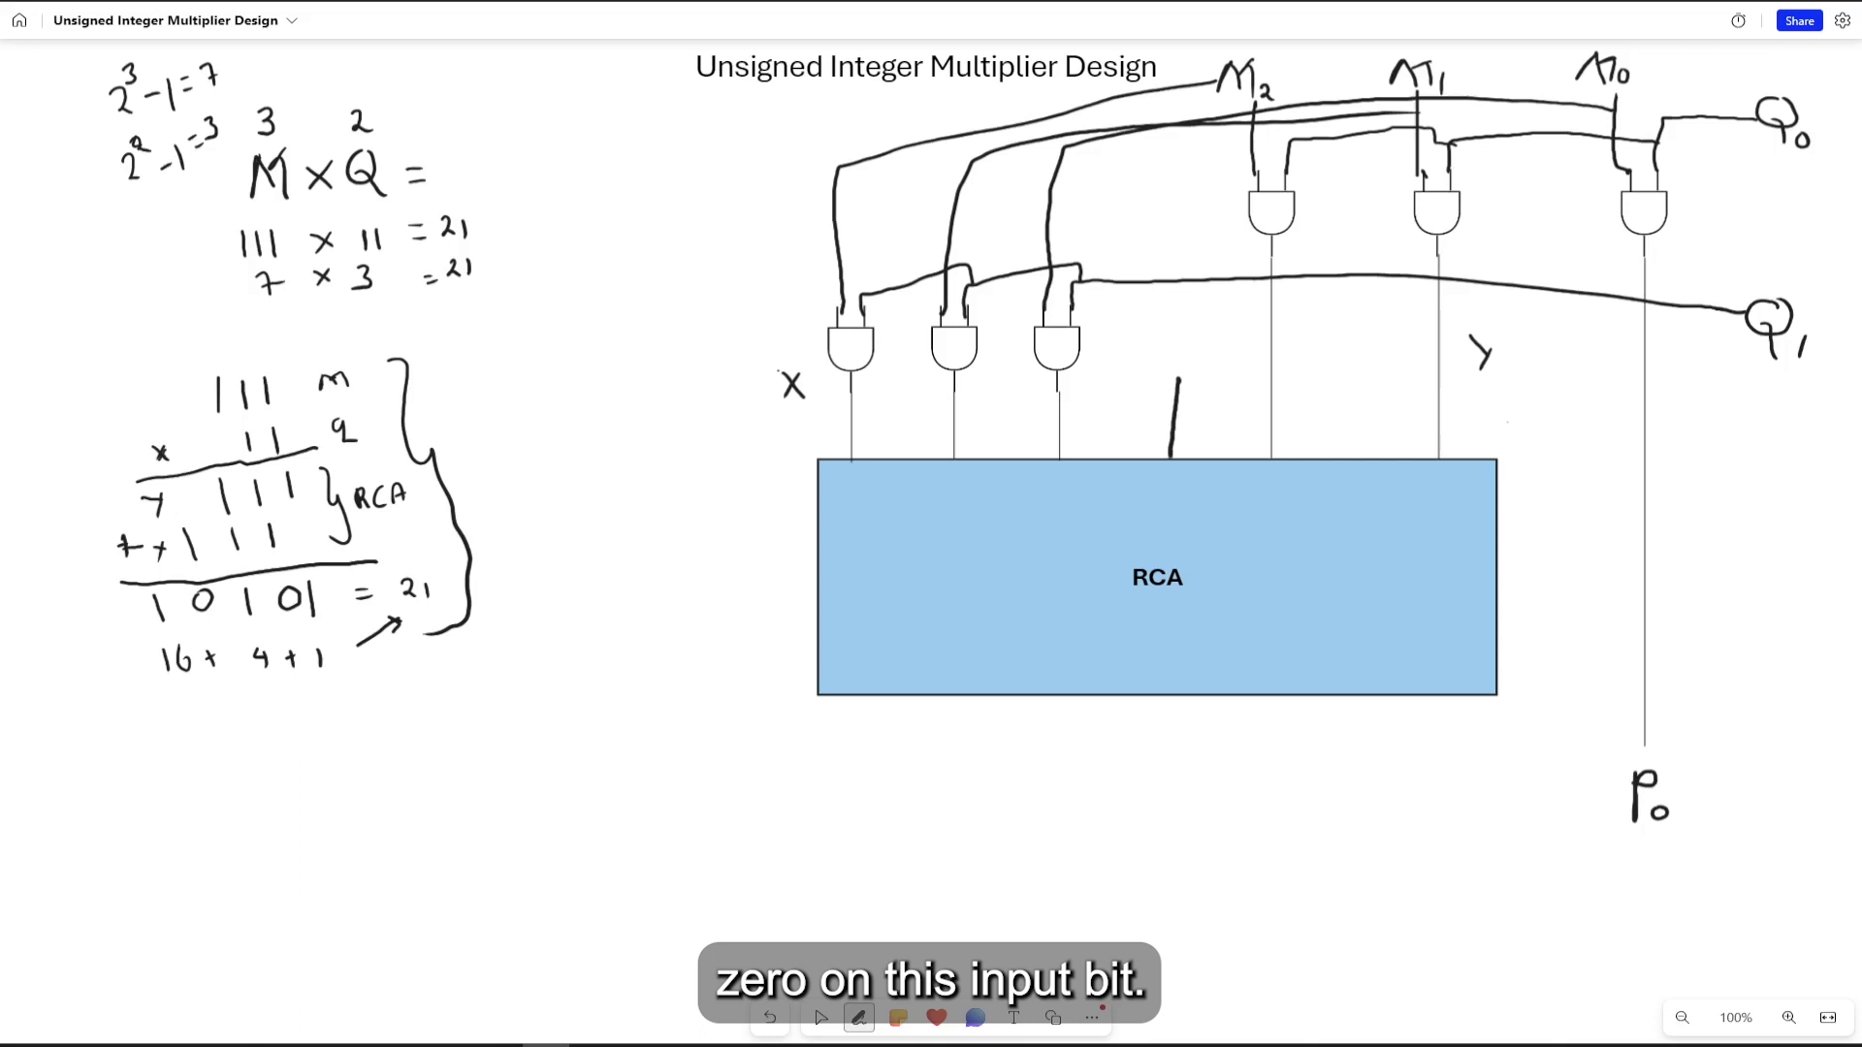
mouse_move(1180, 338)
mouse_down()
mouse_move(1190, 357)
mouse_move(1181, 336)
mouse_up()
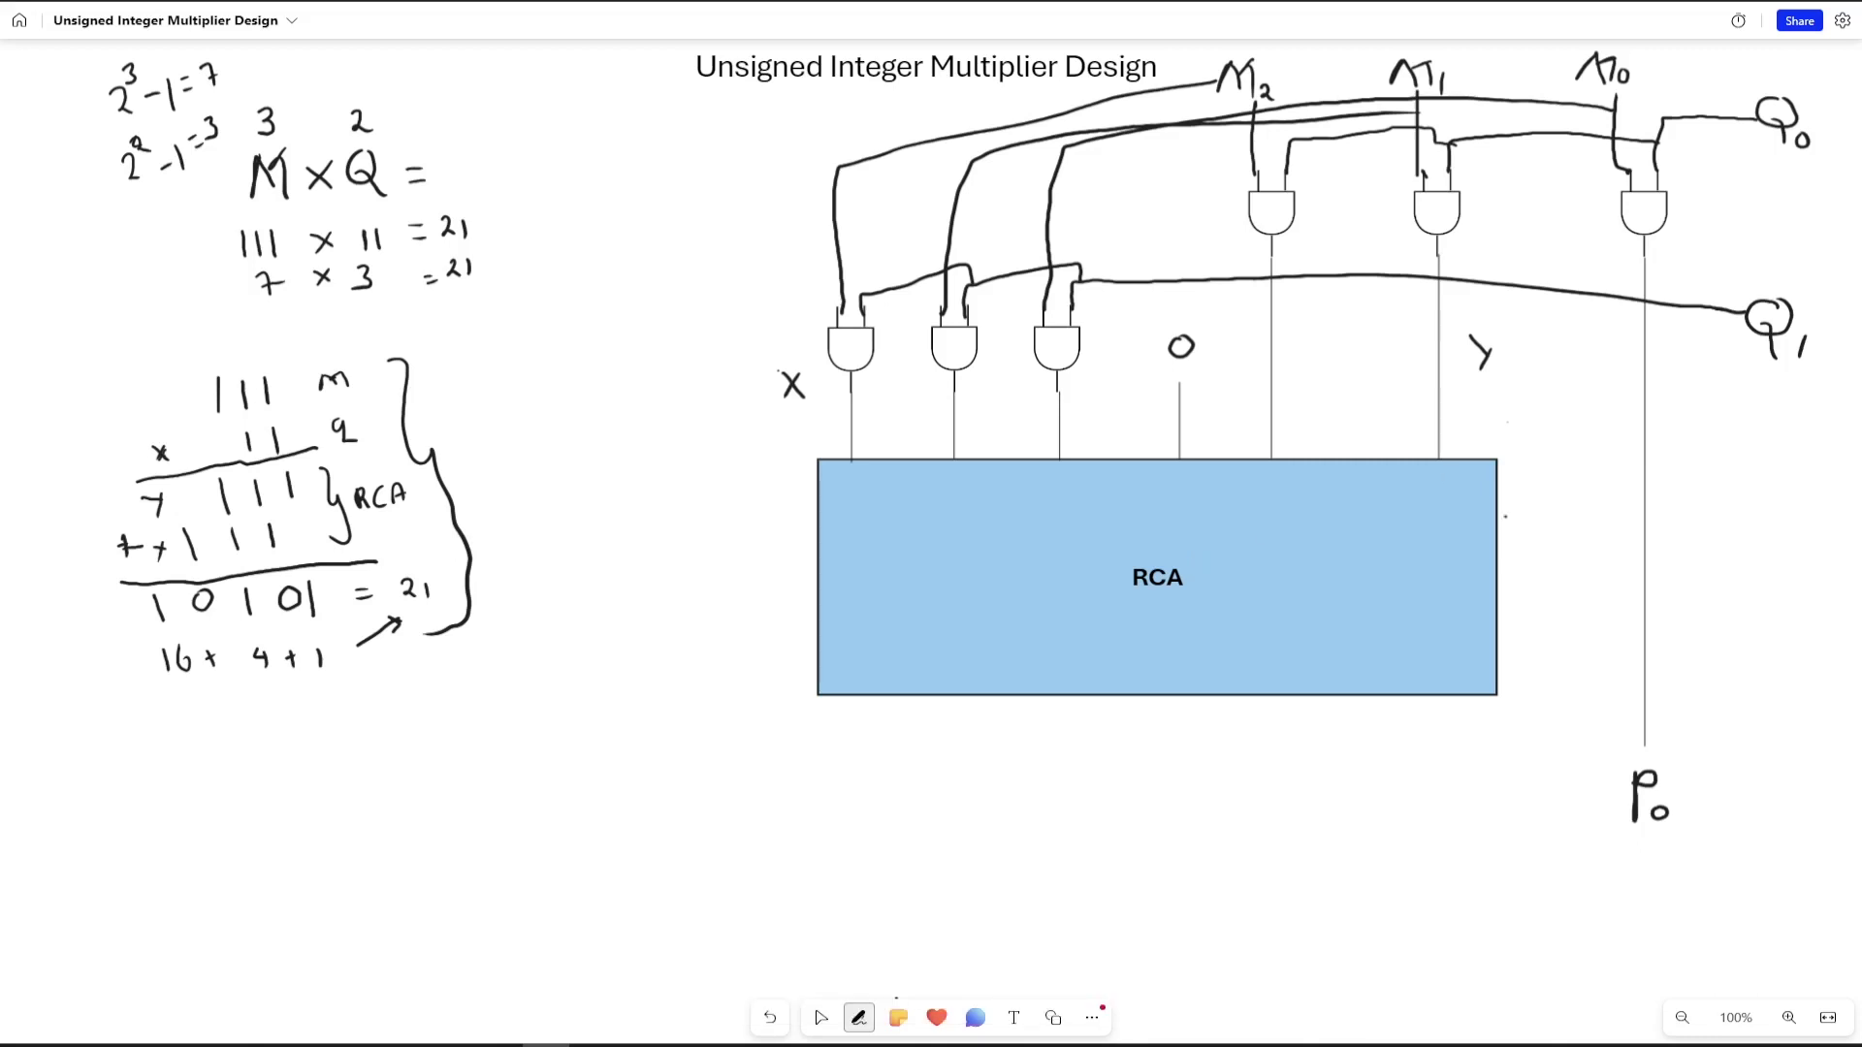
mouse_move(1506, 516)
mouse_down()
mouse_move(1549, 504)
mouse_move(1541, 524)
mouse_move(1590, 518)
mouse_up()
mouse_move(1597, 491)
mouse_down()
mouse_move(1595, 516)
mouse_move(1606, 500)
mouse_up()
- Draw three output lines down from the RCA's bottom edge and label them P1, P2 and P3 from right to left
mouse_move(1373, 697)
mouse_down()
mouse_move(1377, 857)
mouse_move(1386, 823)
mouse_move(1404, 870)
mouse_up()
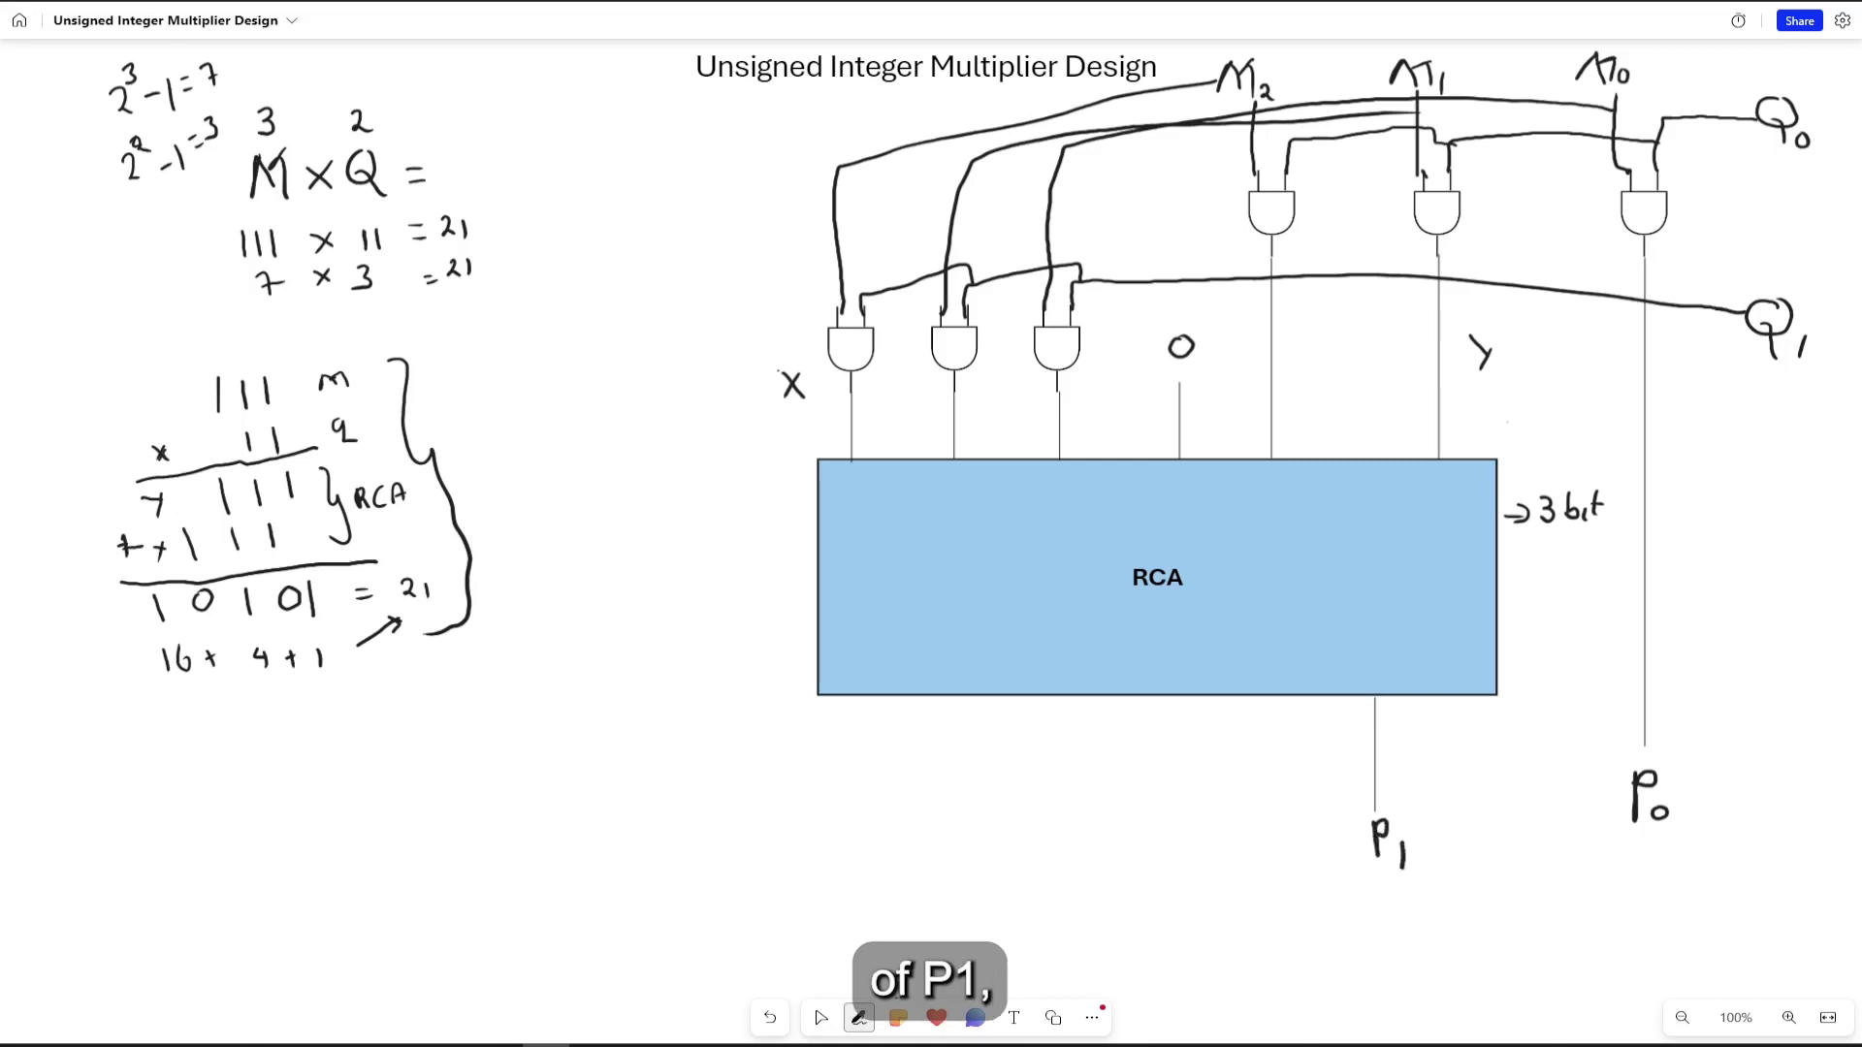
mouse_move(1111, 696)
mouse_down()
mouse_move(1110, 855)
mouse_move(1110, 831)
mouse_move(1154, 858)
mouse_up()
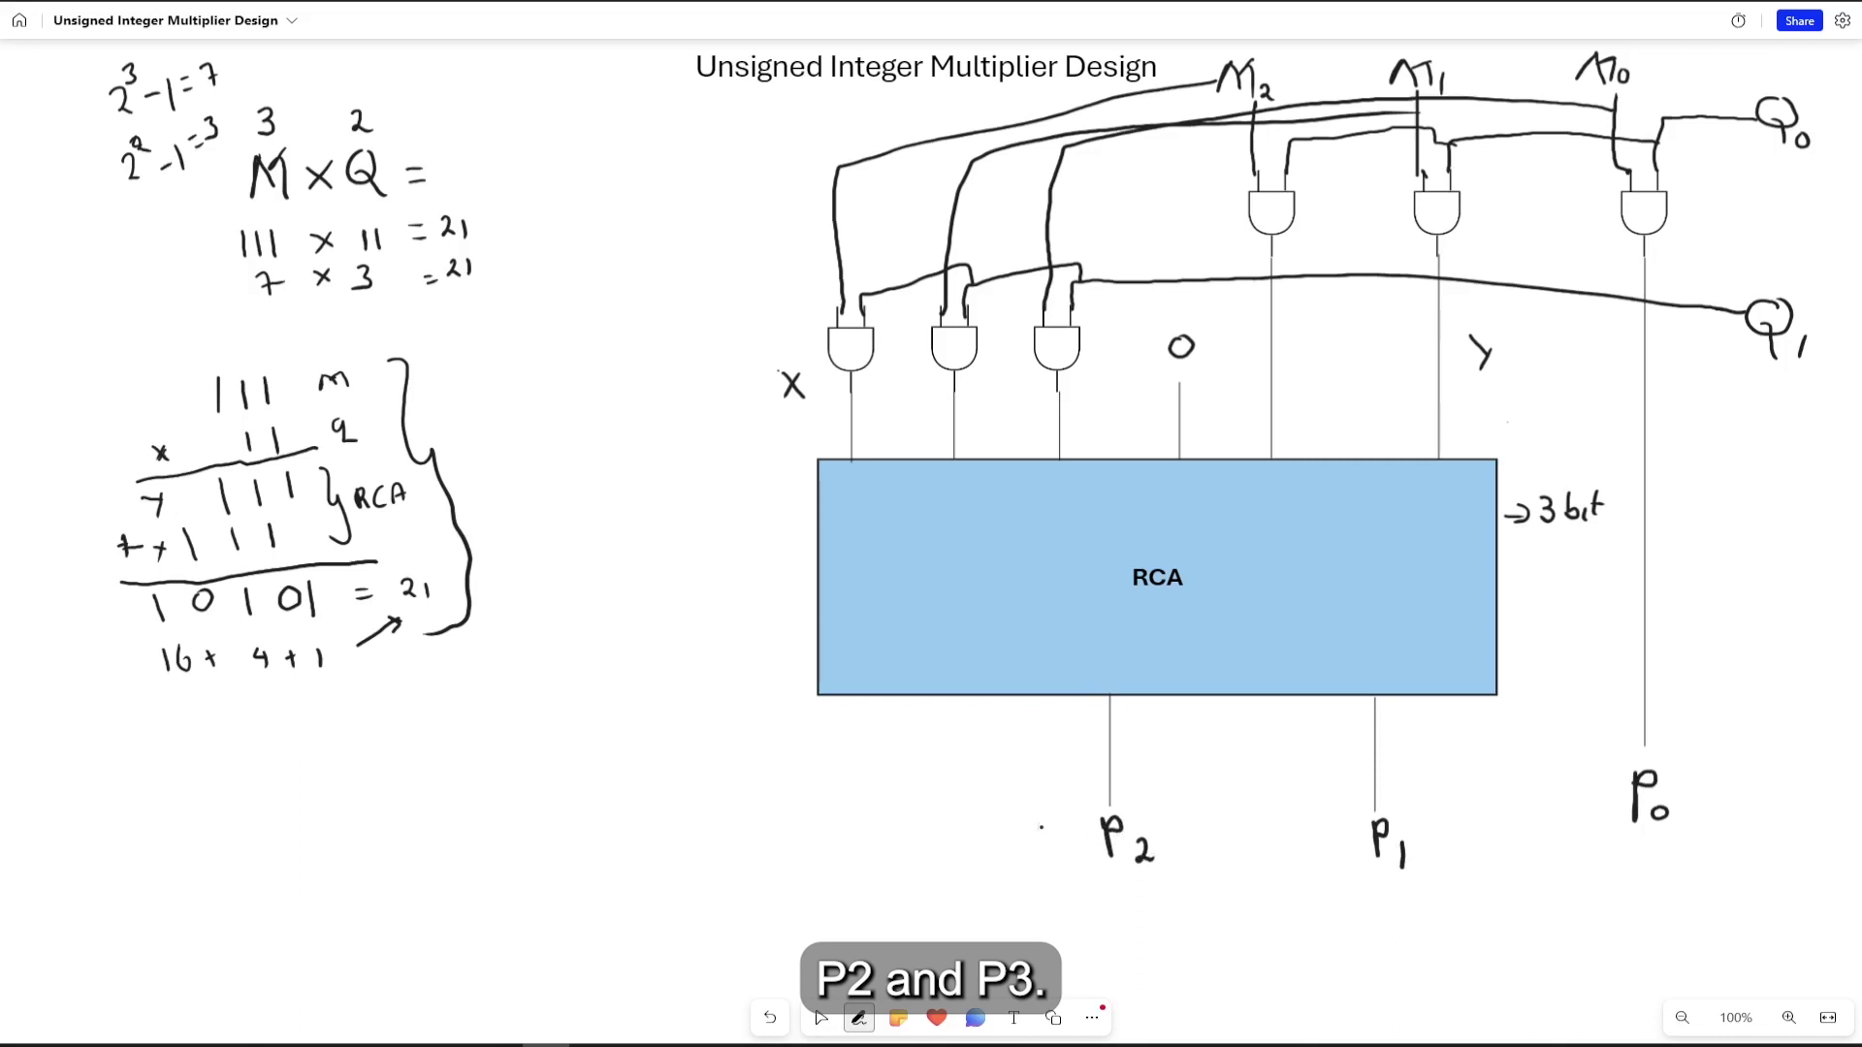
mouse_move(879, 695)
mouse_down()
mouse_move(883, 867)
mouse_move(882, 842)
mouse_move(907, 866)
mouse_up()
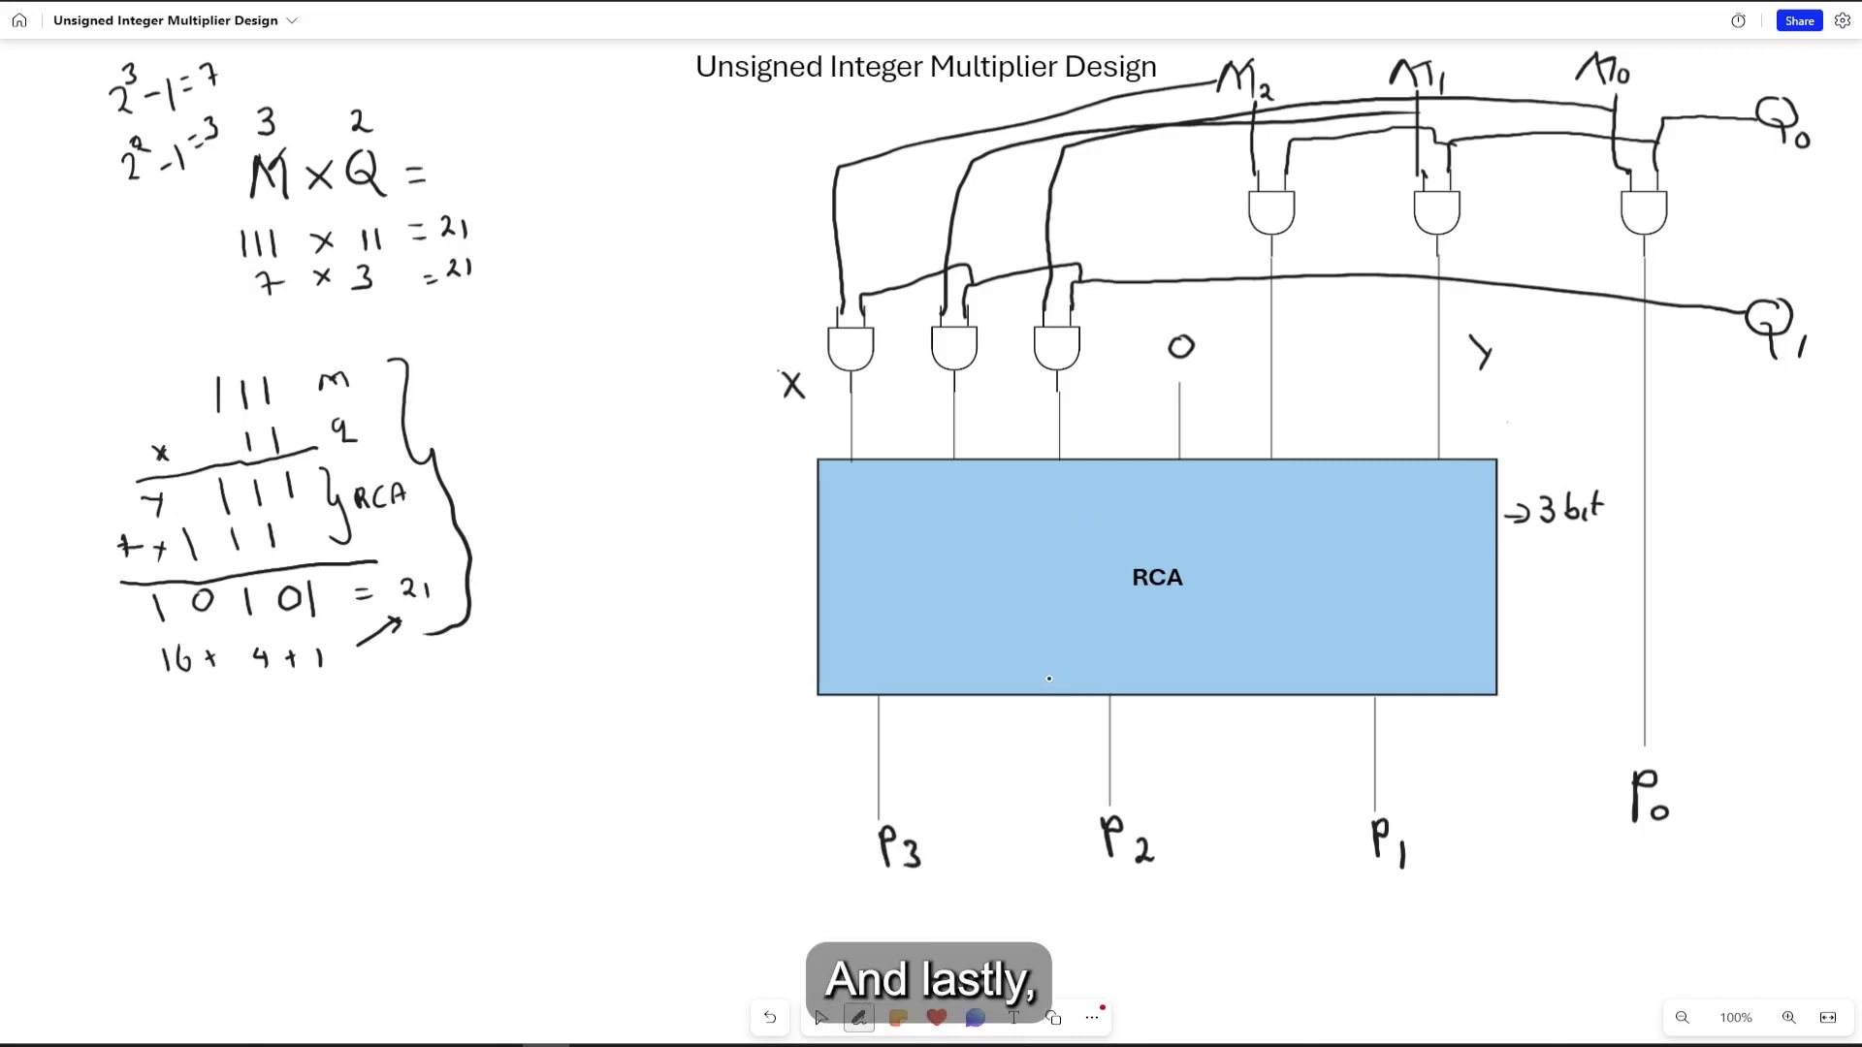
- Draw a line out of the RCA's left side and down to a label P4, and write "Carry out" above it
drag(819, 569, 685, 571)
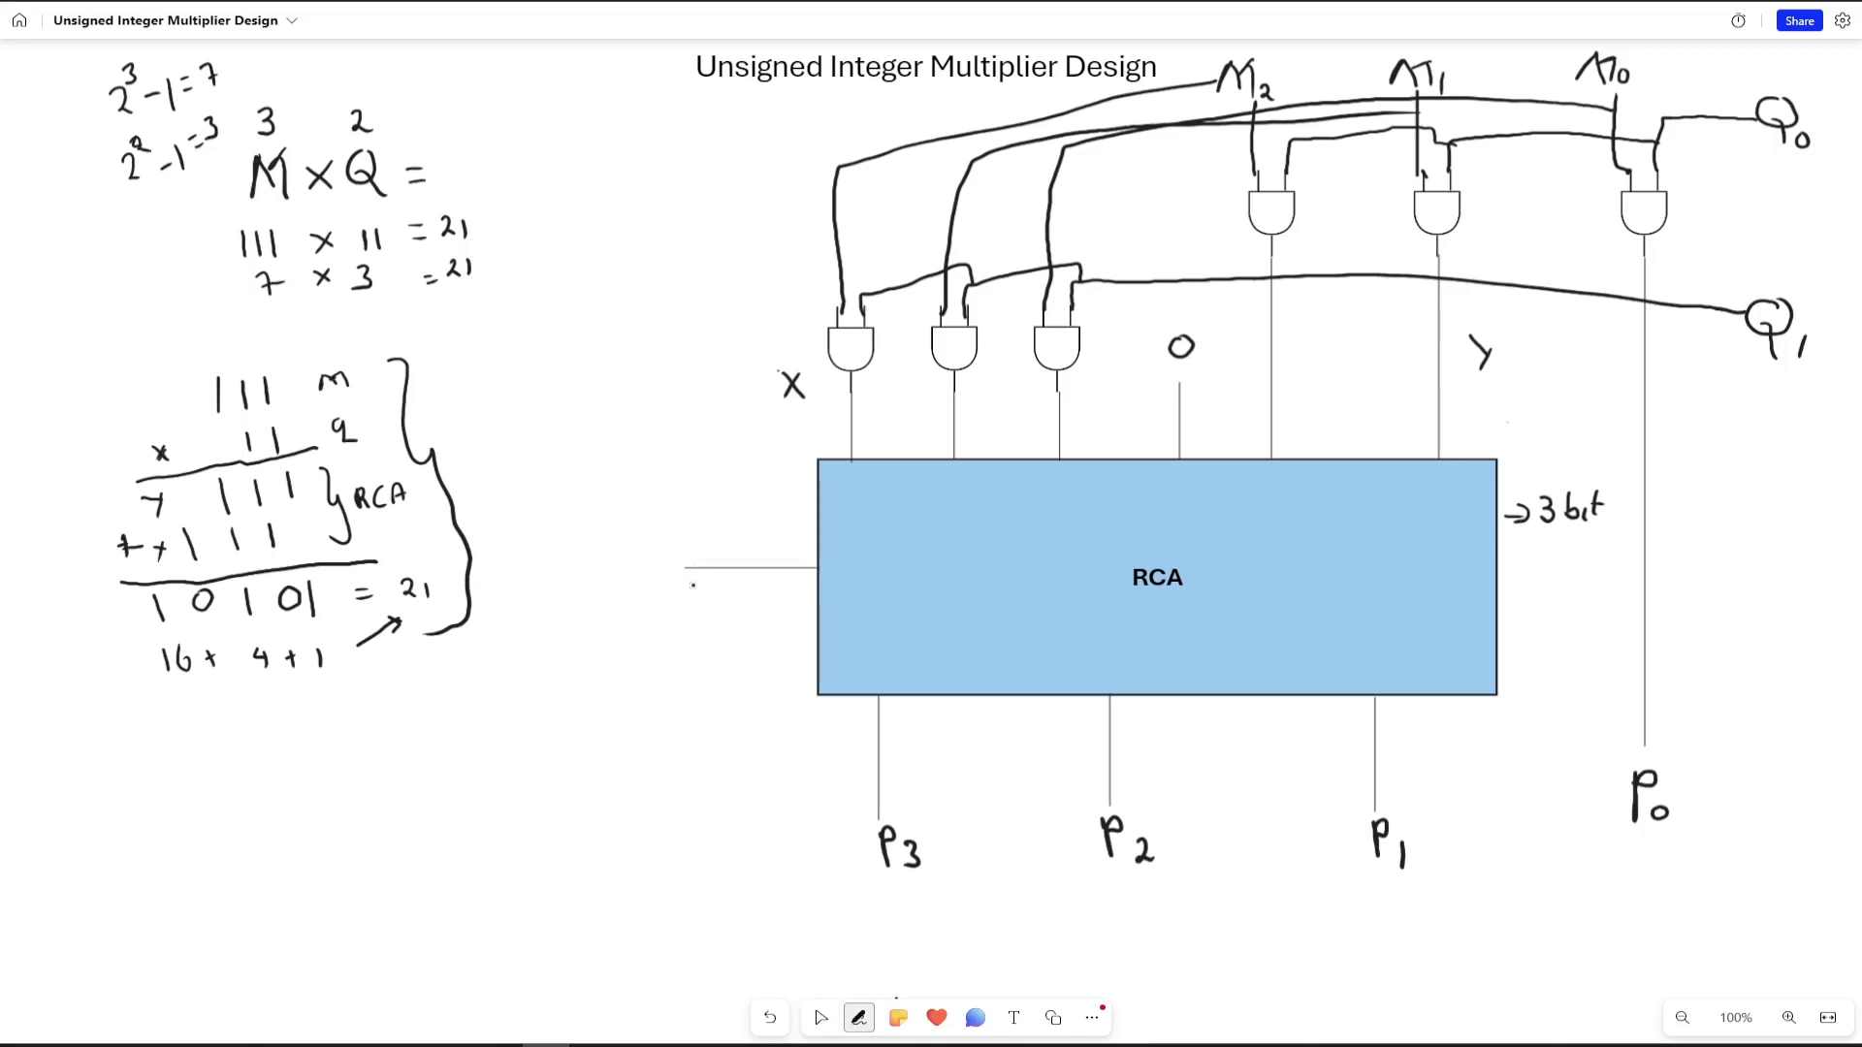
drag(686, 571, 685, 813)
mouse_move(677, 837)
mouse_down()
mouse_move(683, 886)
mouse_move(684, 862)
mouse_move(723, 867)
mouse_move(718, 887)
mouse_up()
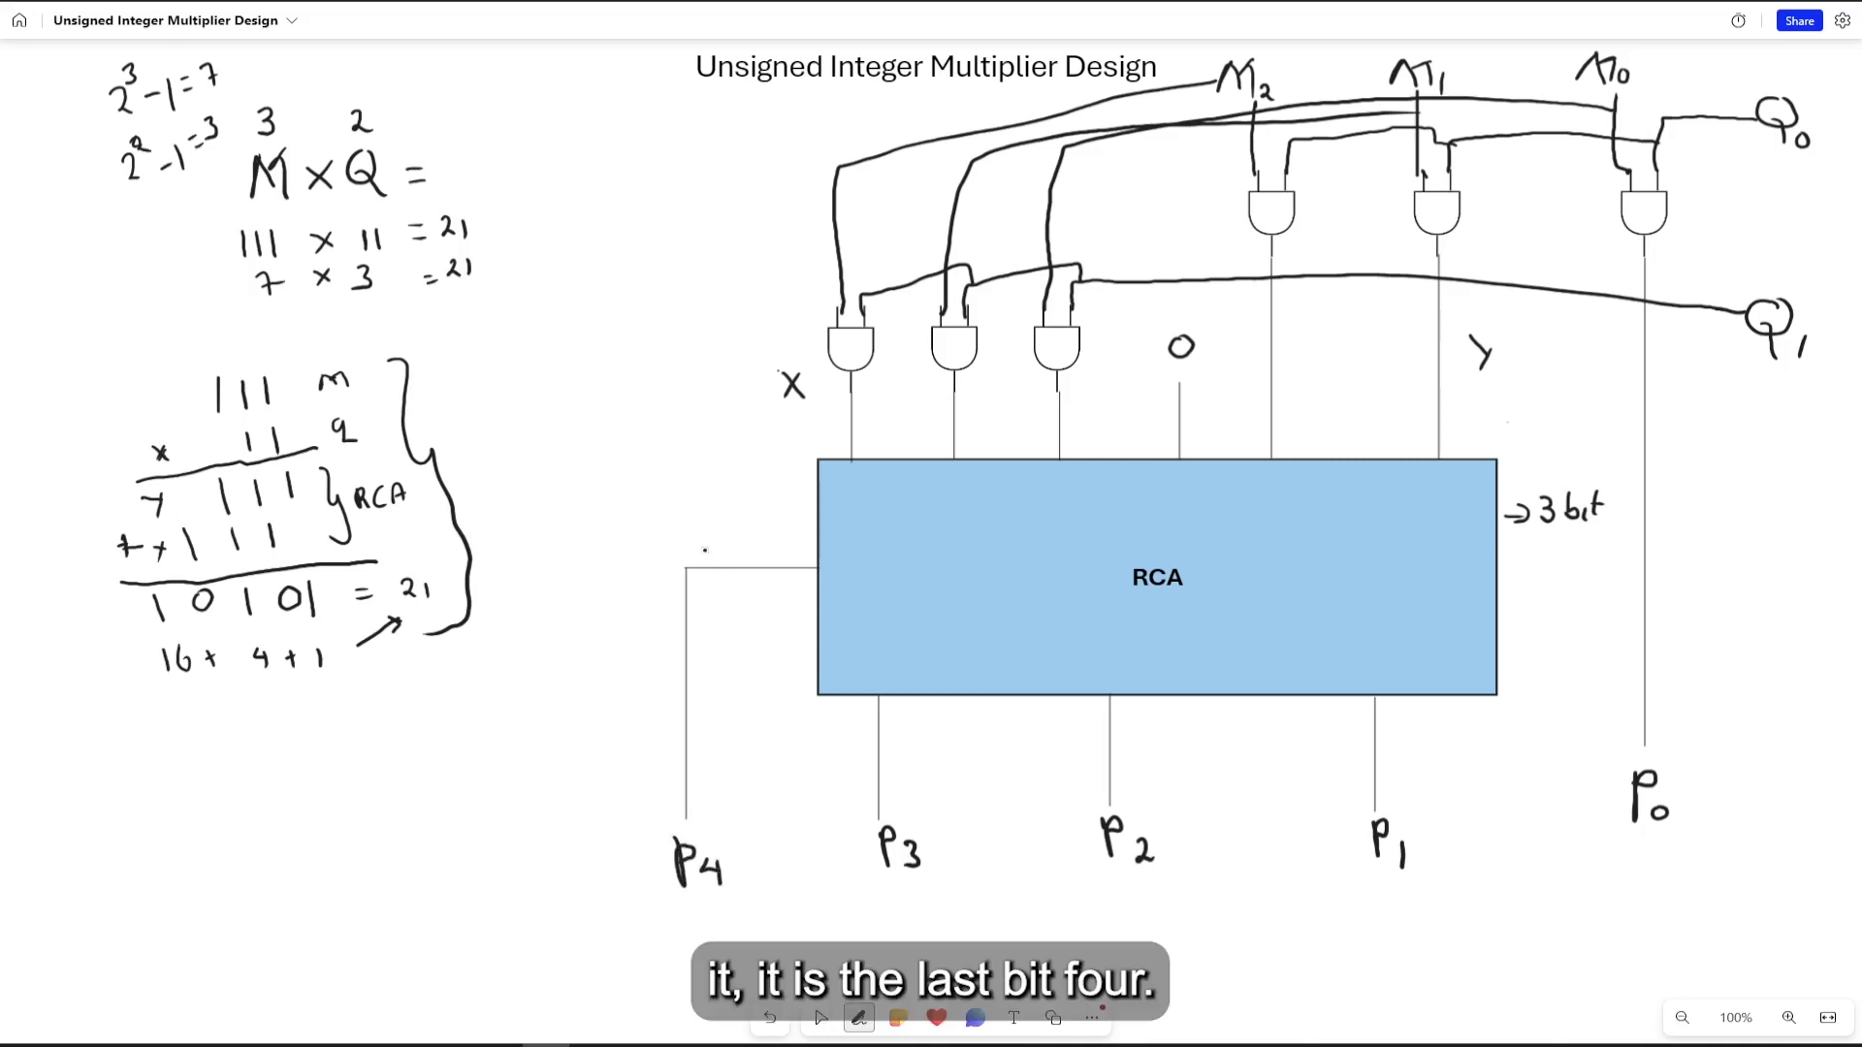
mouse_move(674, 514)
mouse_down()
mouse_move(644, 543)
mouse_move(674, 558)
mouse_up()
mouse_move(686, 540)
mouse_down()
mouse_move(679, 553)
mouse_move(706, 540)
mouse_move(720, 574)
mouse_move(780, 525)
mouse_up()
click(785, 550)
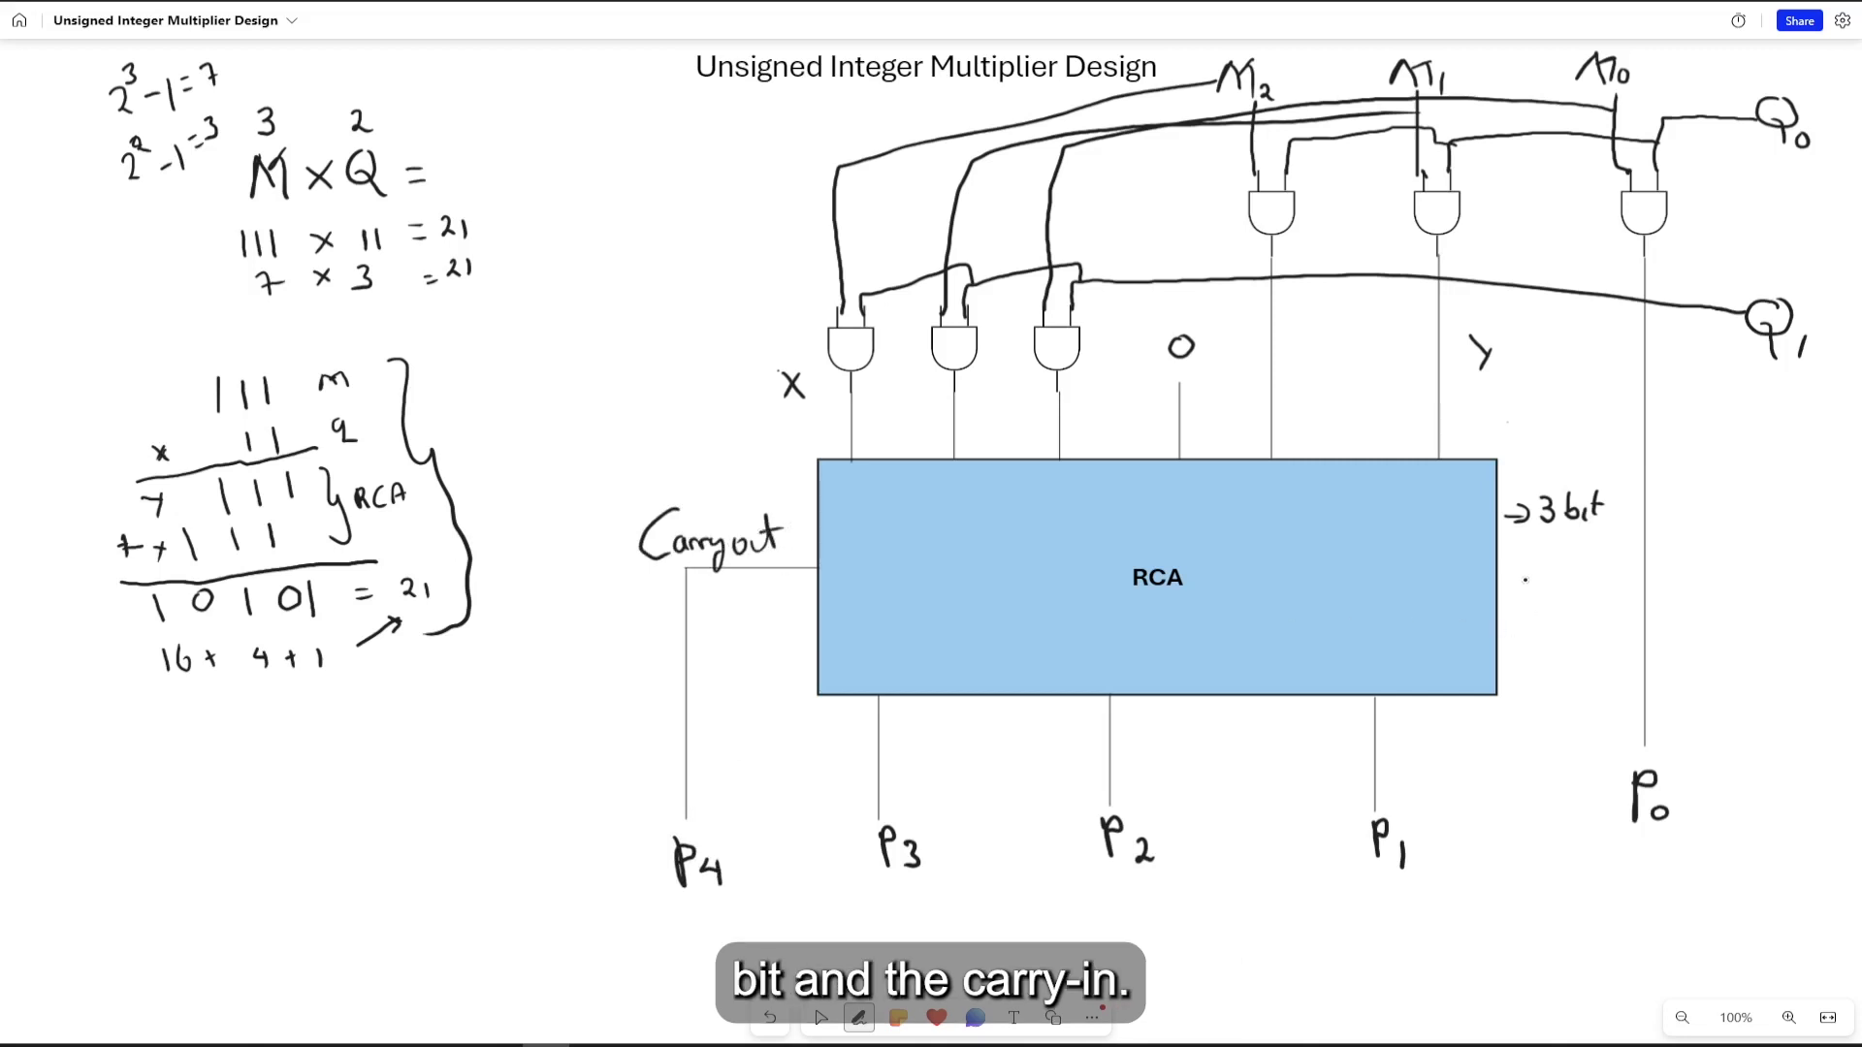
- Draw an arrow from the RCA's right side to a 0 and write "Carry in 0" below it, underlining the 0
mouse_move(1506, 580)
mouse_down()
mouse_move(1600, 592)
mouse_move(1515, 621)
mouse_move(1588, 625)
mouse_move(1575, 640)
mouse_up()
mouse_move(1590, 624)
mouse_down()
mouse_move(1571, 662)
mouse_move(1632, 621)
mouse_up()
drag(1609, 659, 1634, 659)
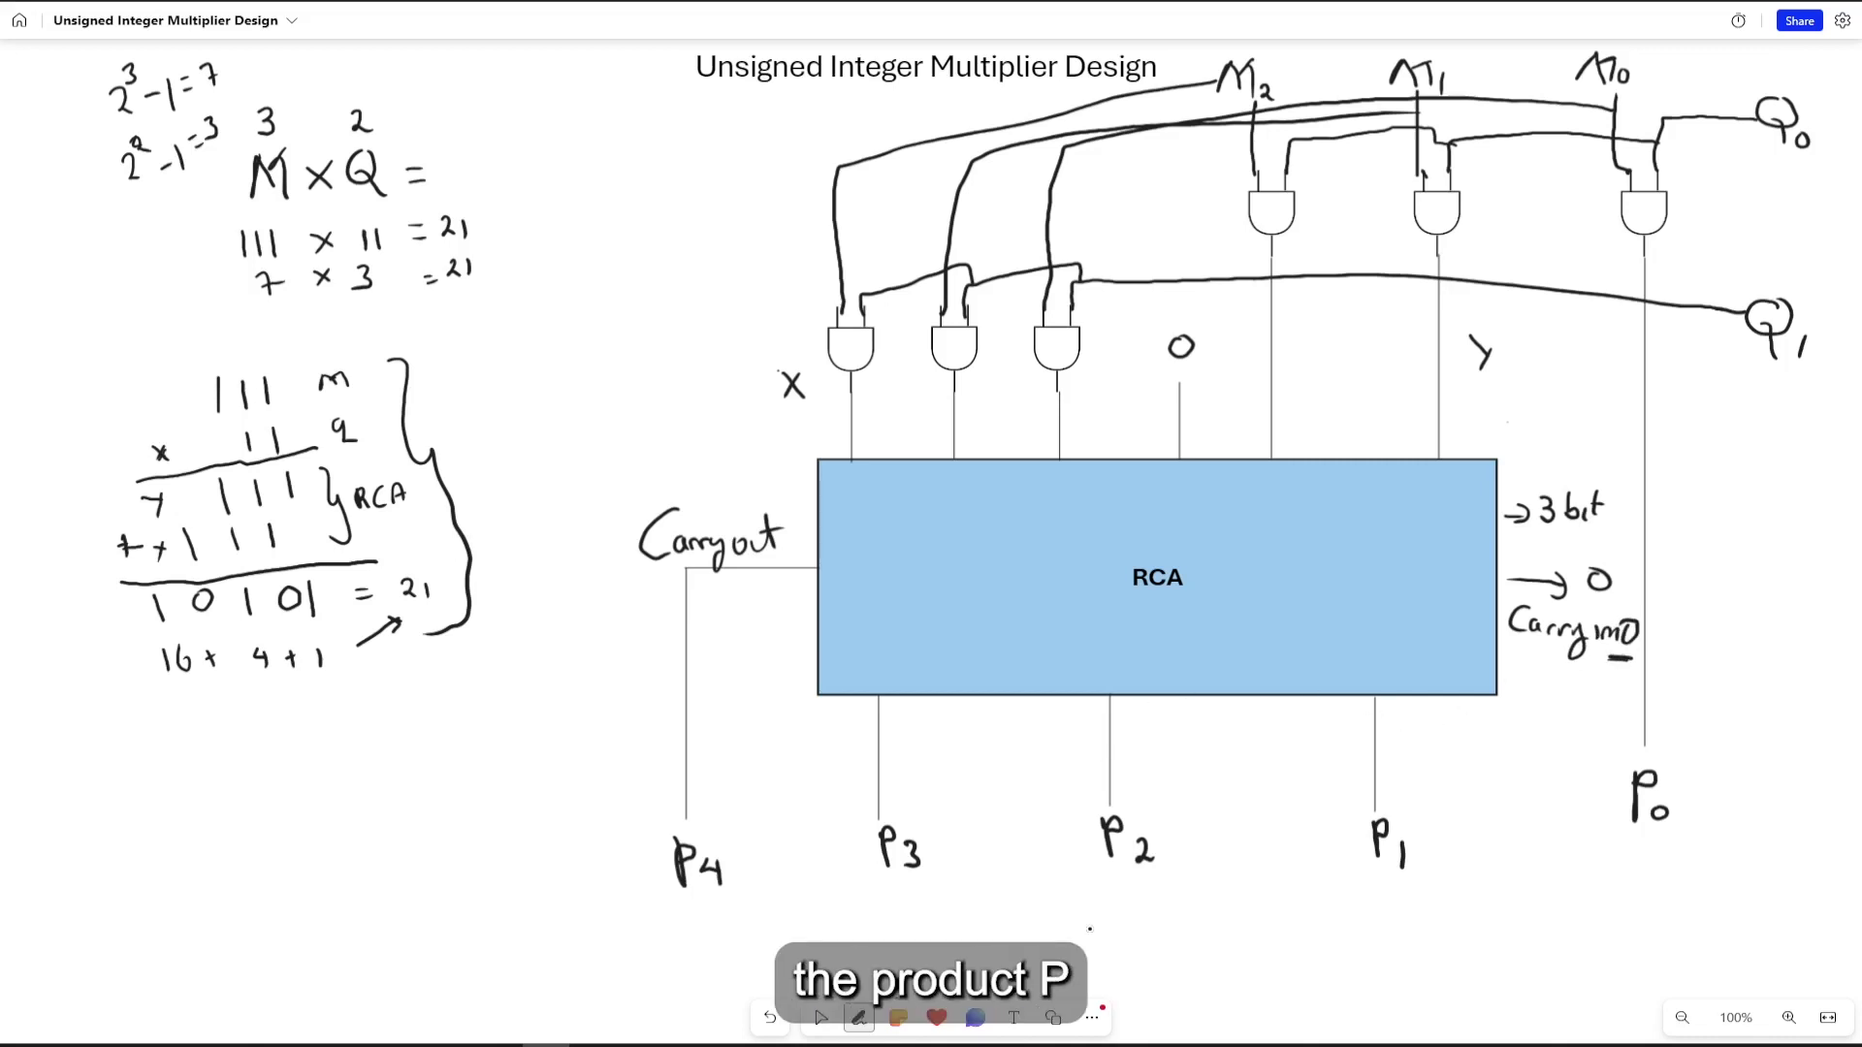
- Handwrite the product equation P = M+q below the output labels and put the pen away
mouse_move(1103, 910)
mouse_down()
mouse_move(1106, 951)
mouse_move(1105, 930)
mouse_move(1144, 923)
mouse_up()
drag(1128, 939, 1146, 938)
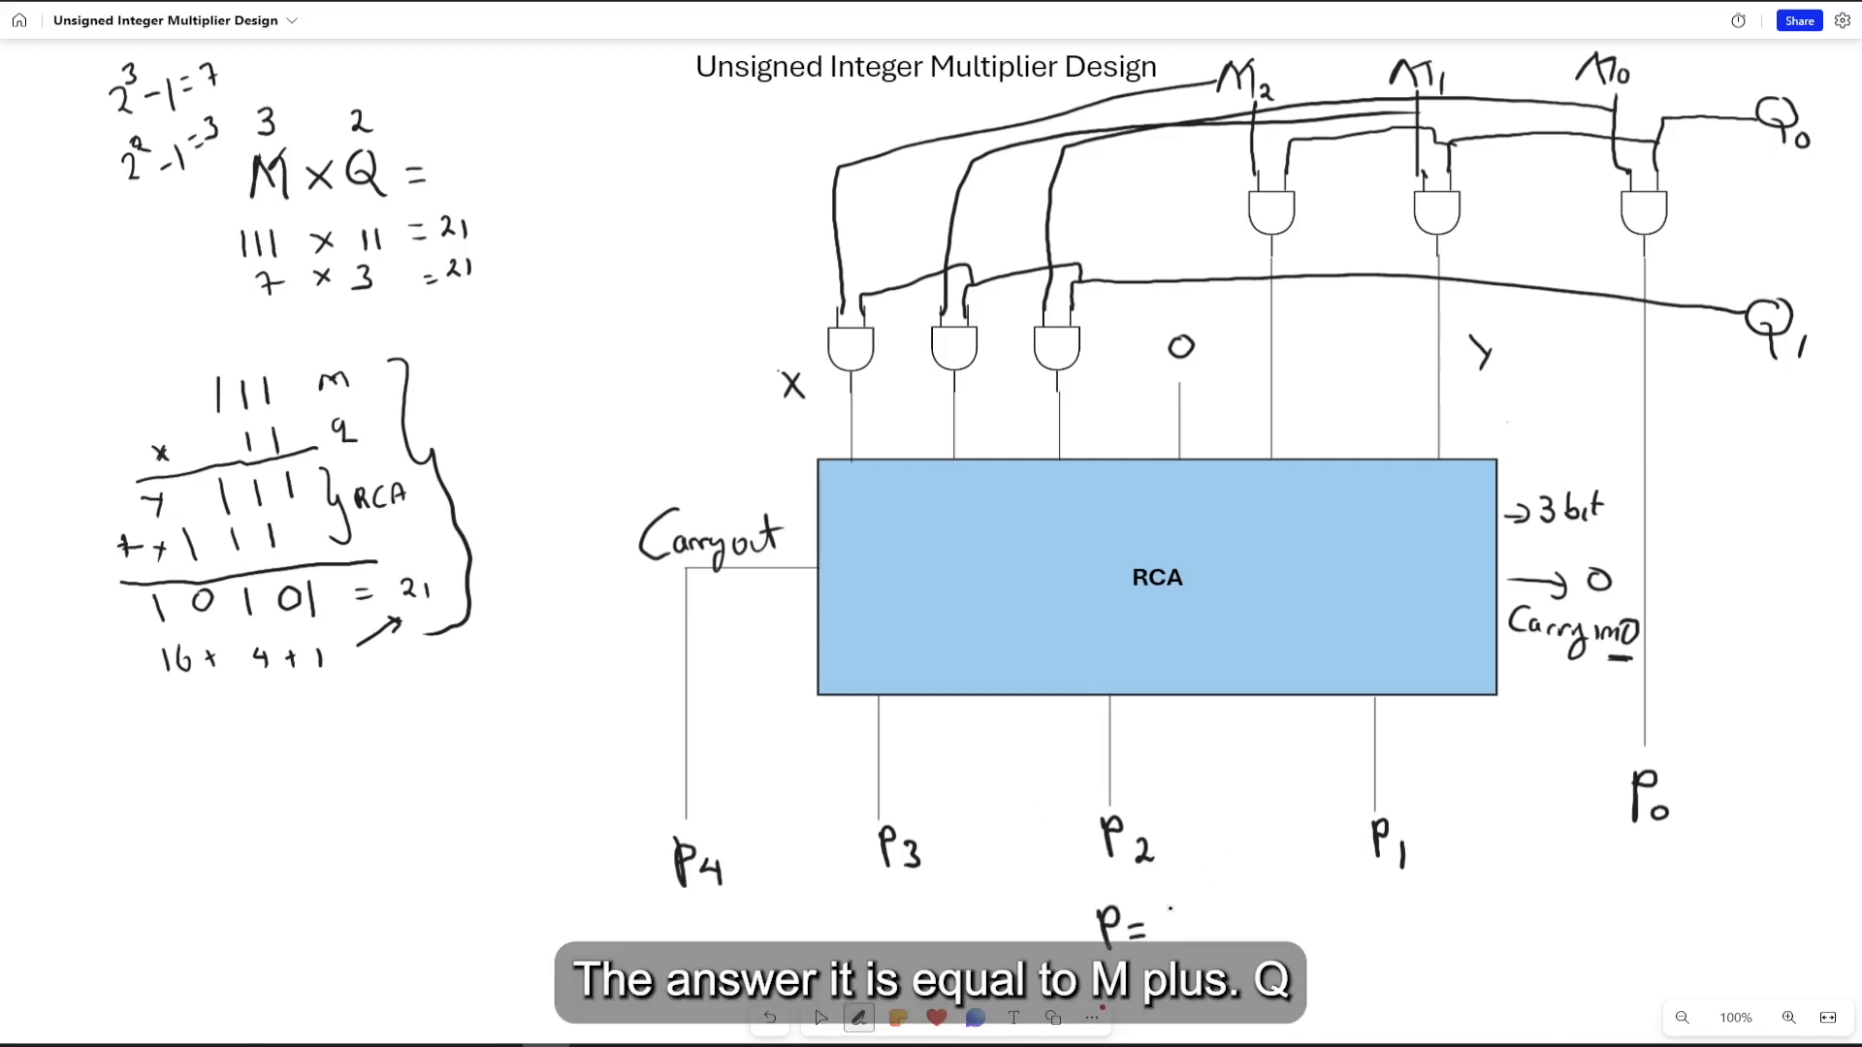
mouse_move(1169, 931)
mouse_down()
mouse_move(1200, 904)
mouse_move(1231, 928)
mouse_up()
mouse_move(1220, 914)
mouse_down()
mouse_move(1267, 905)
mouse_move(1290, 939)
mouse_up()
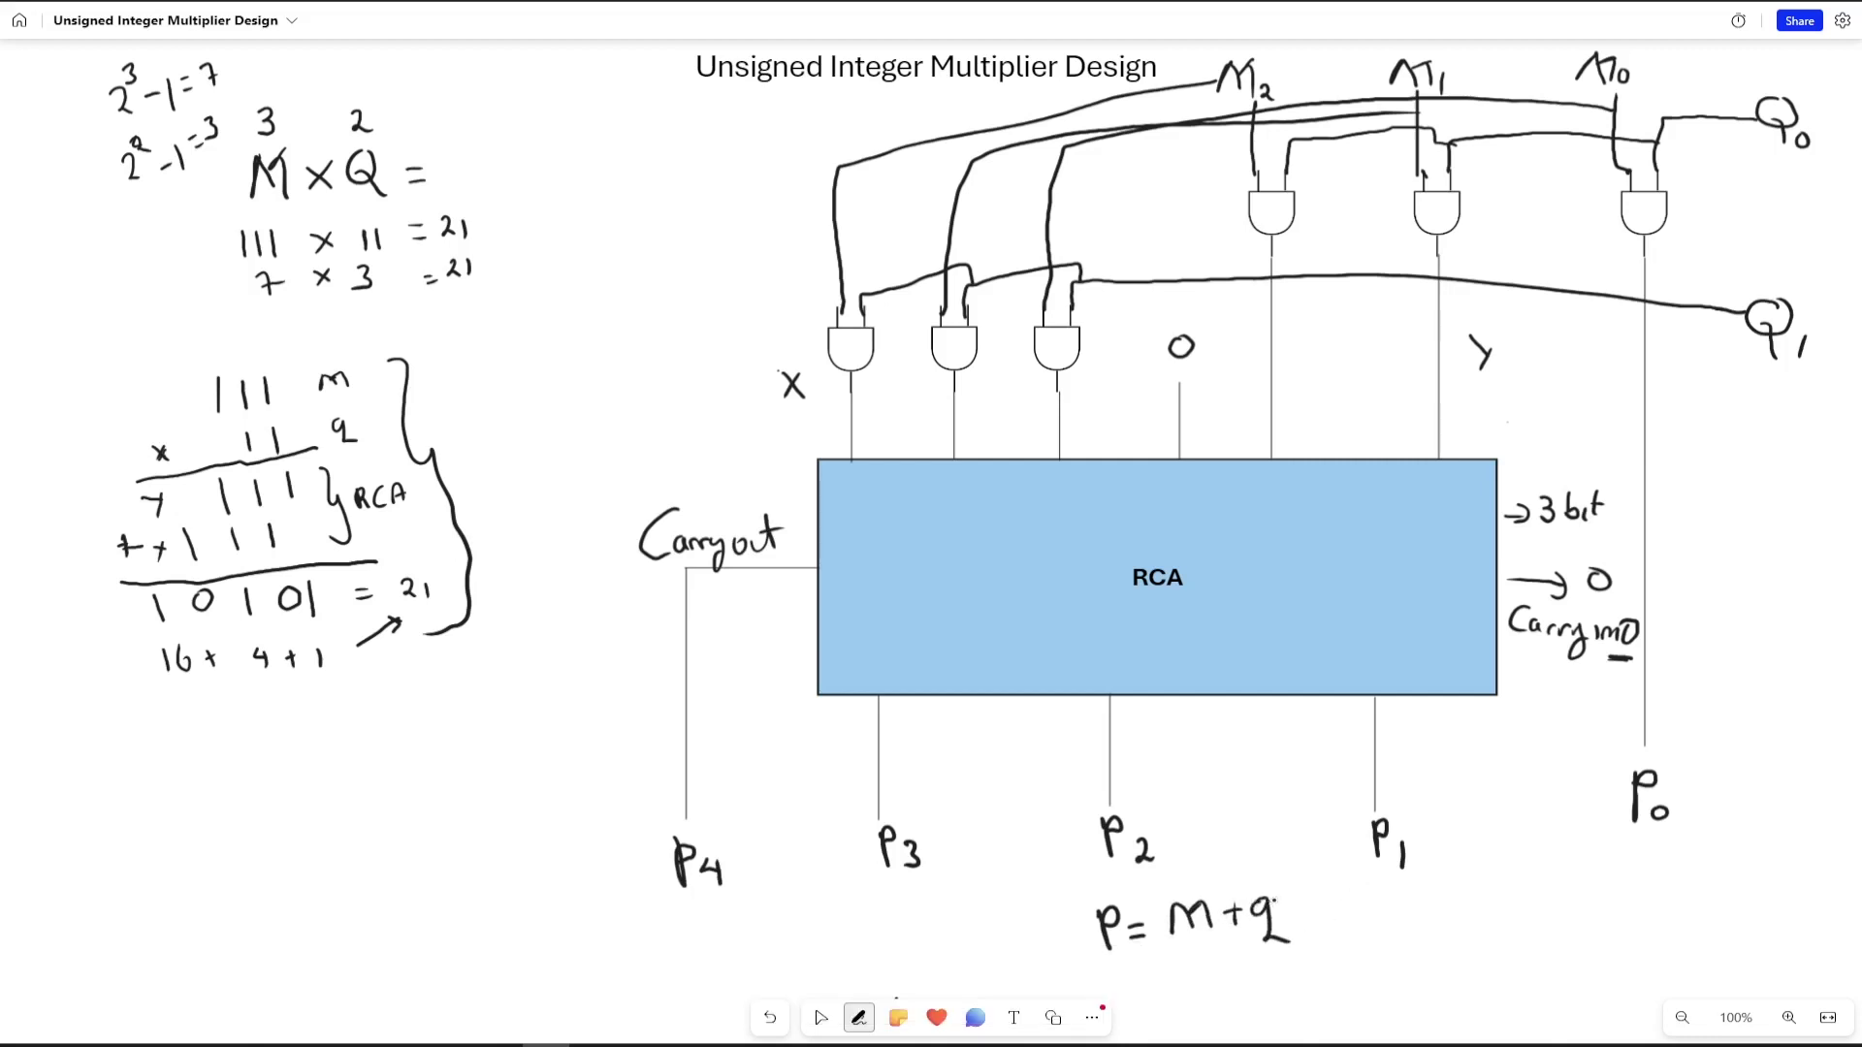
key(Escape)
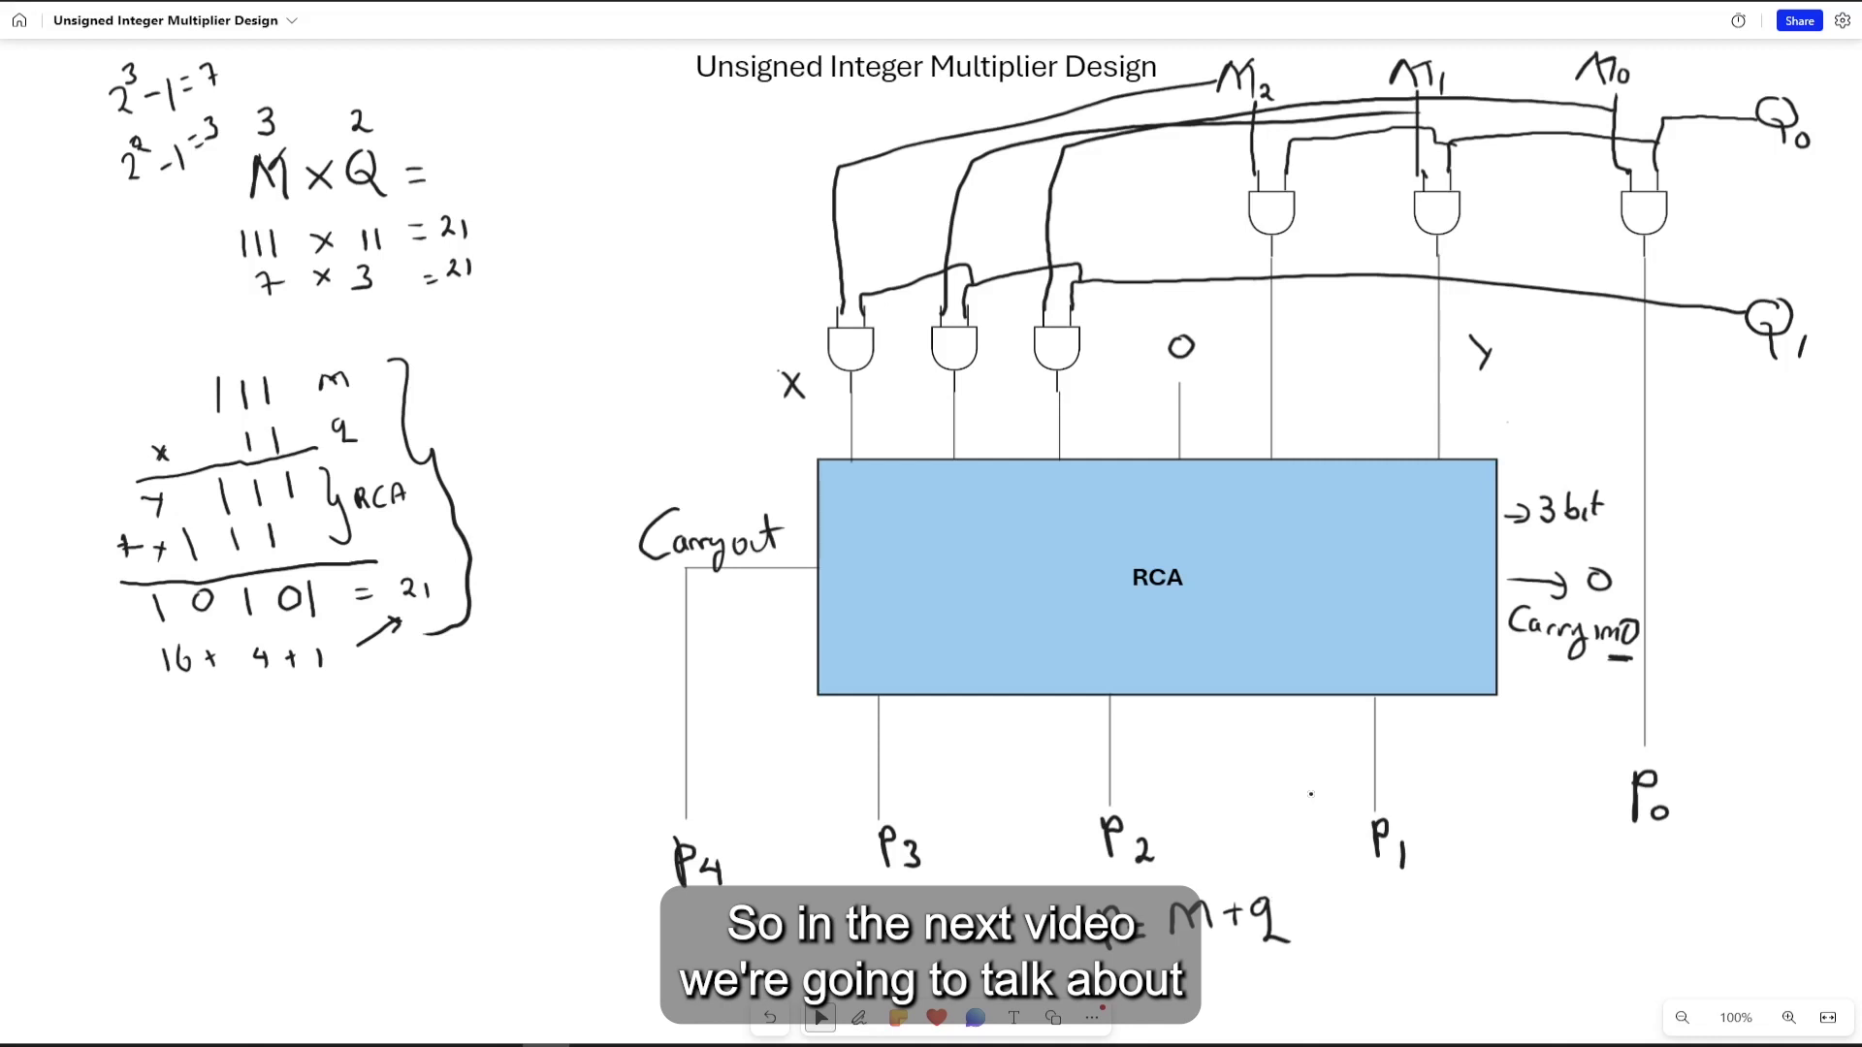
key(ctrl+alt+p)
key(Escape)
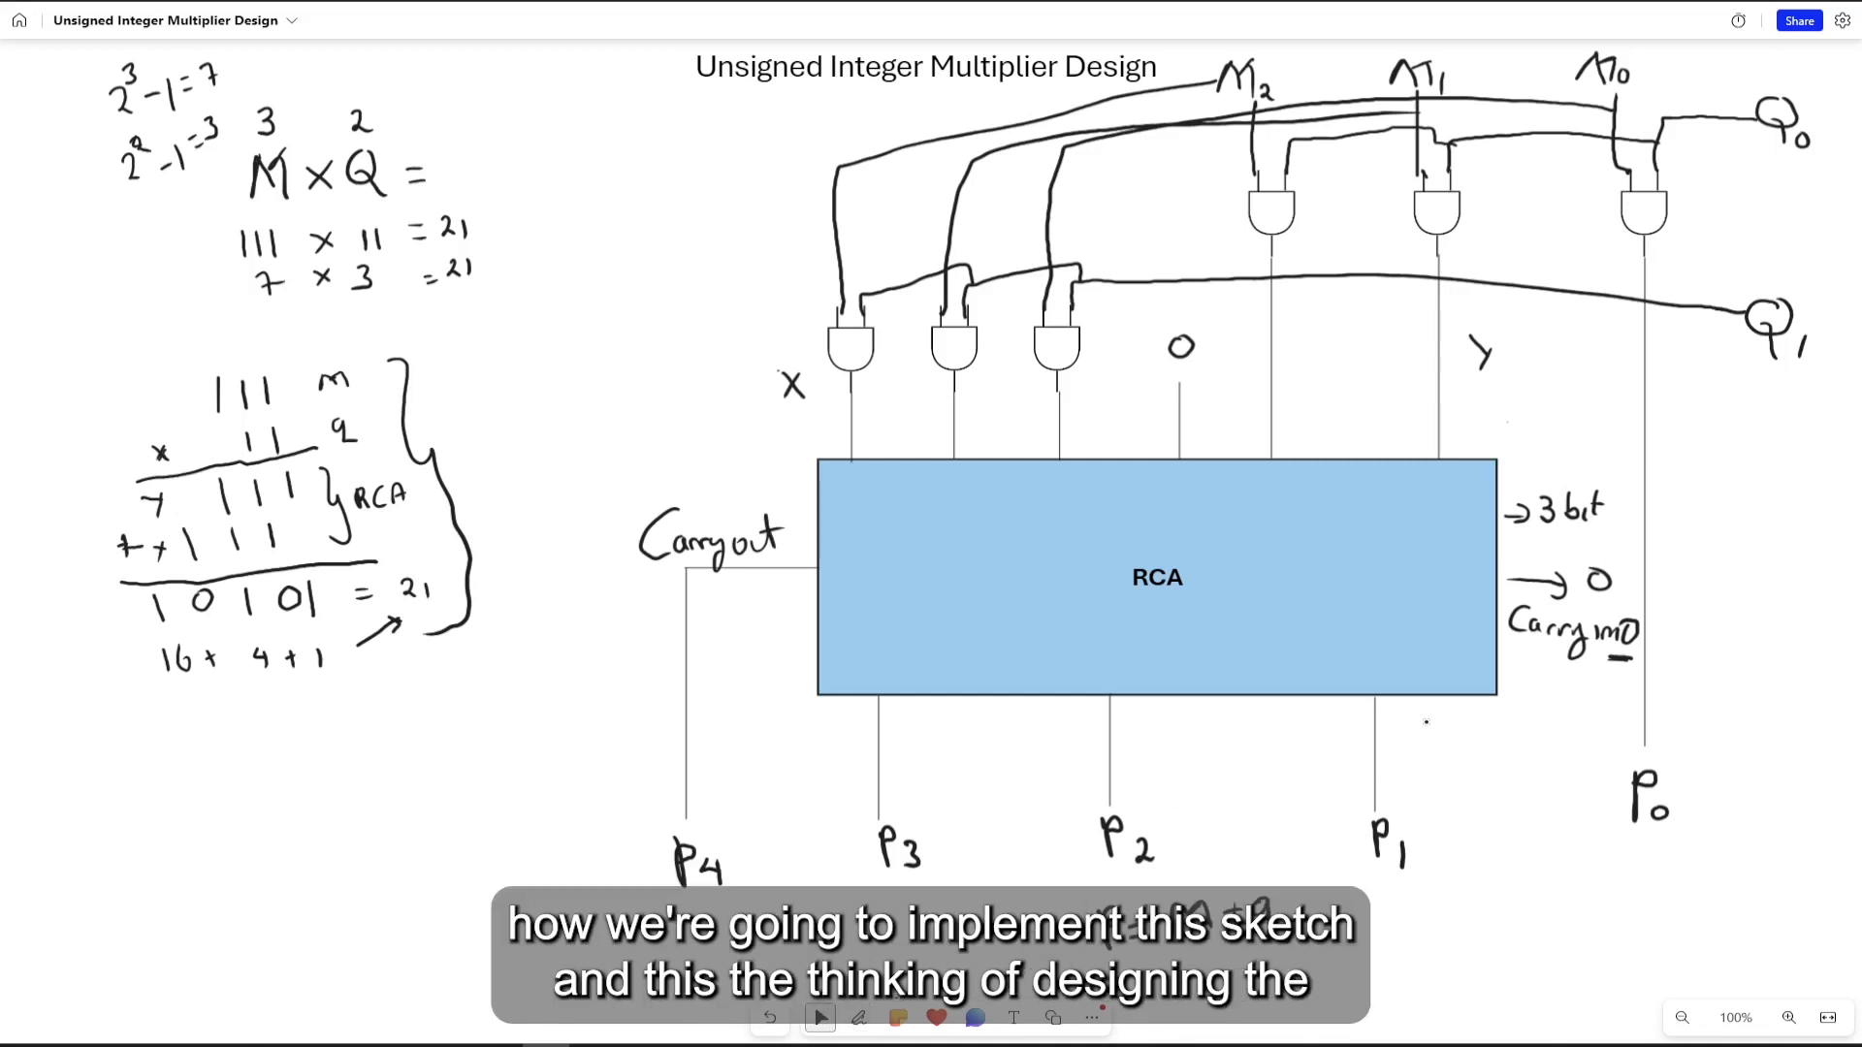